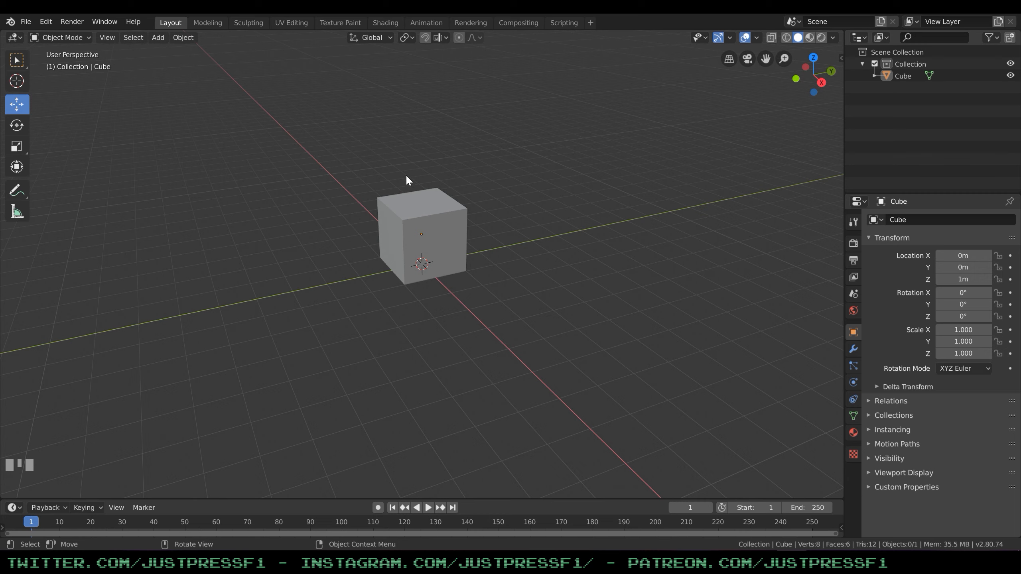
Extrude the cube's top face upward in Edit Mode to about double its height, and return to Object Mode.
{"action": "left_click", "coordinate": [66, 37]}
{"action": "left_click", "coordinate": [64, 65]}
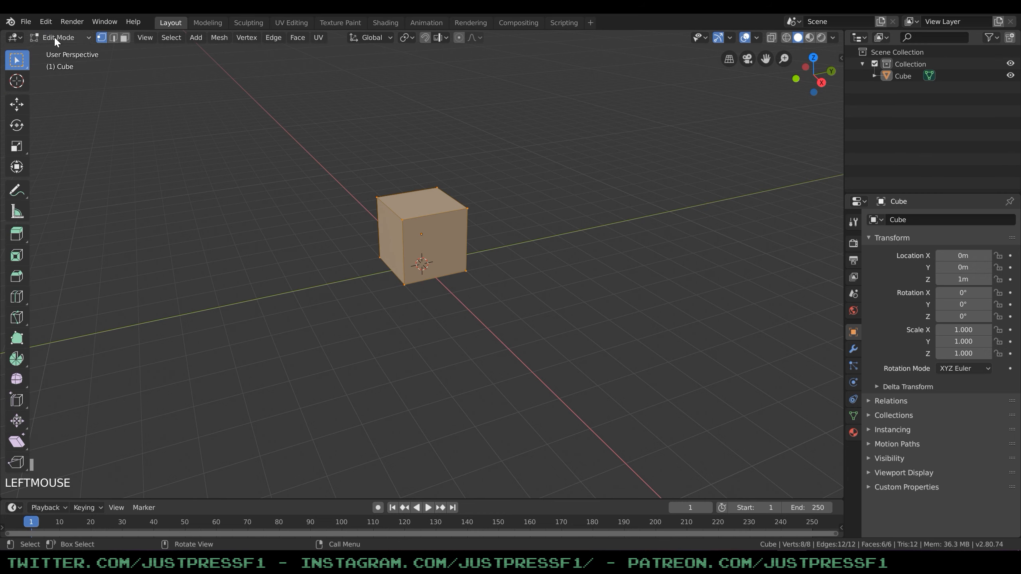
{"action": "left_click", "coordinate": [126, 38]}
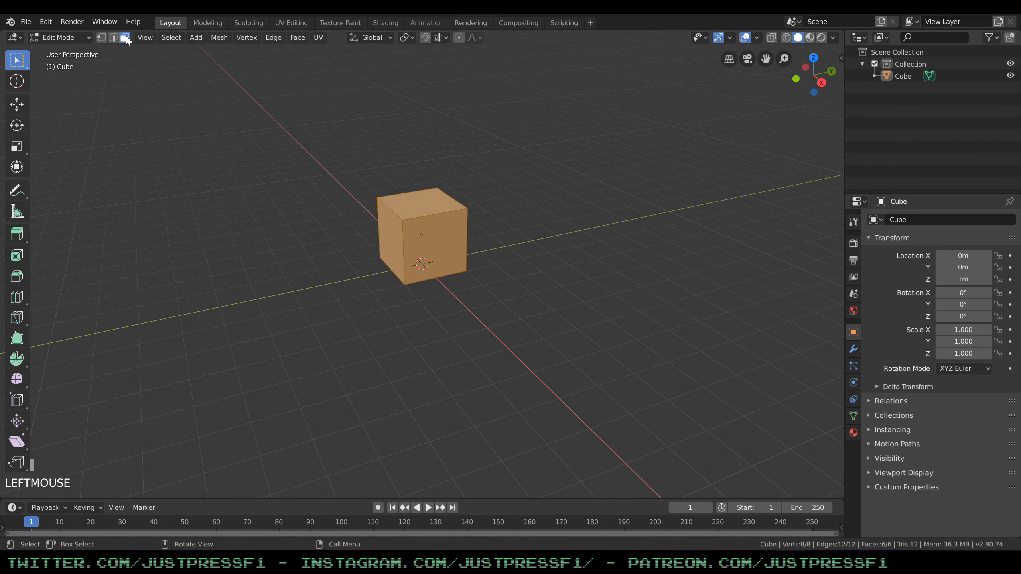
{"action": "left_click", "coordinate": [424, 206]}
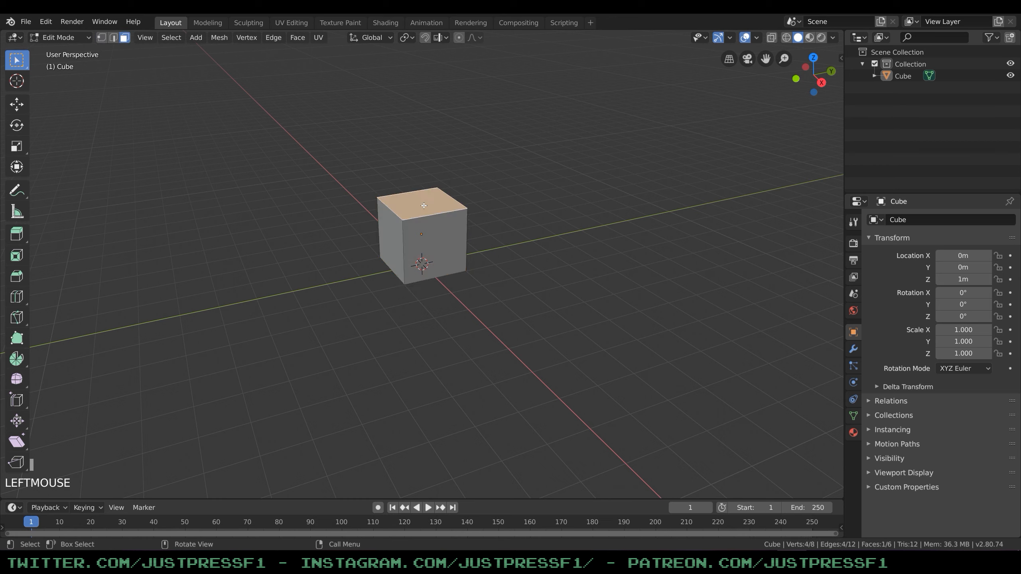
{"action": "left_click", "coordinate": [16, 234]}
{"action": "left_click_drag", "start_coordinate": [421, 133], "coordinate": [417, 64]}
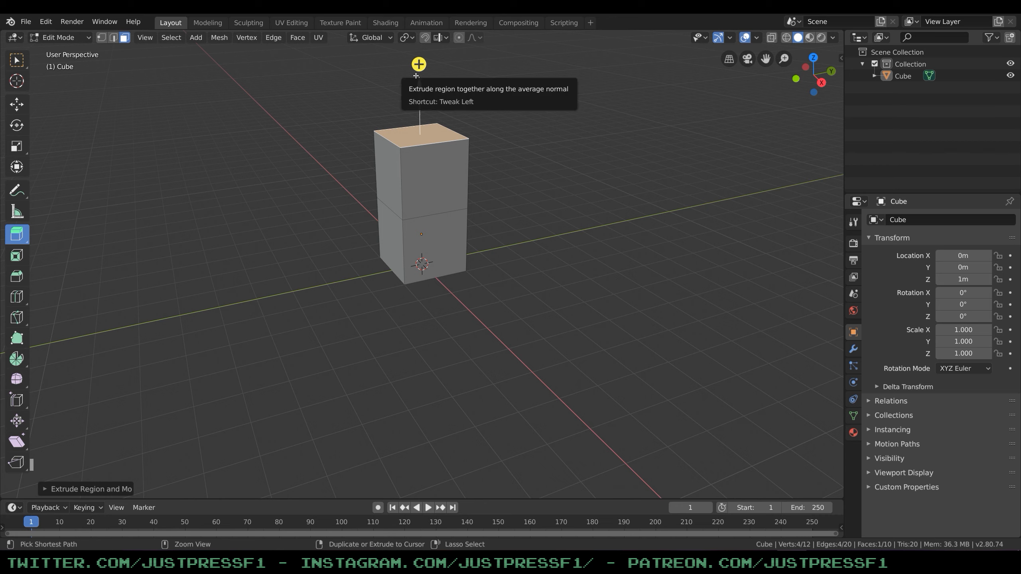
{"action": "left_click", "coordinate": [436, 68]}
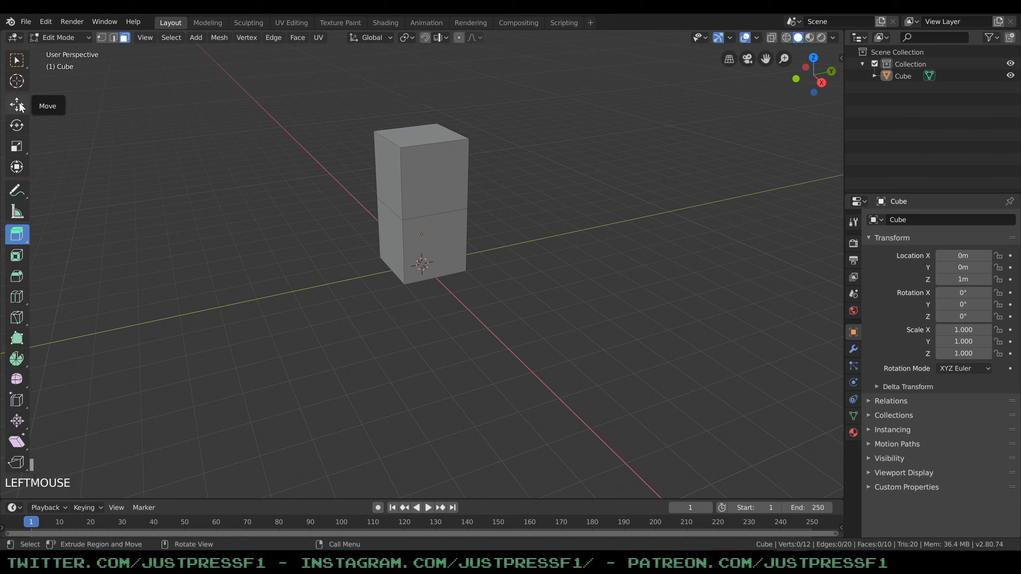
{"action": "left_click", "coordinate": [60, 38]}
{"action": "left_click", "coordinate": [59, 49]}
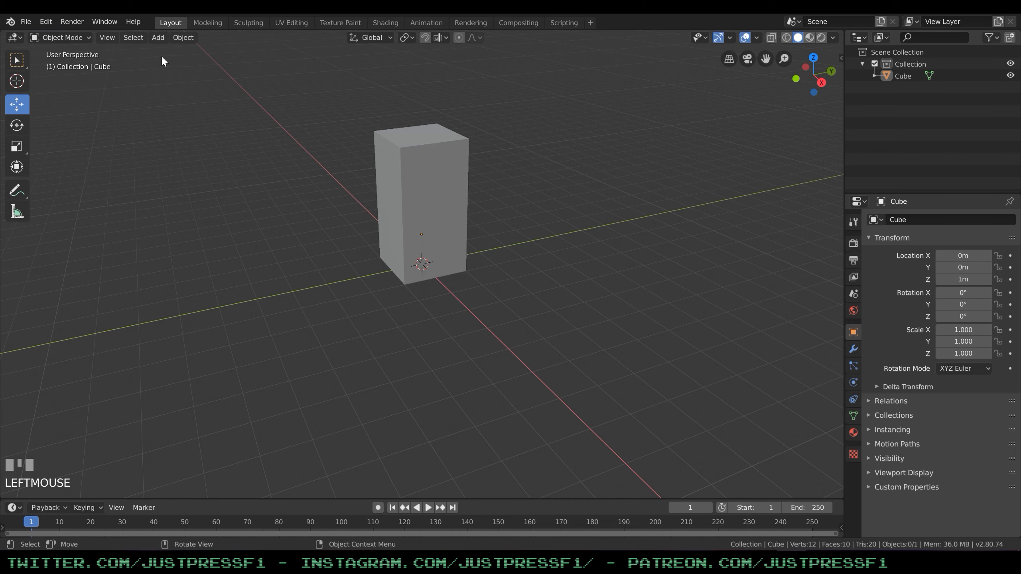
Add an armature at the base of the box and deselect it.
{"action": "left_click", "coordinate": [184, 37]}
{"action": "mouse_move", "coordinate": [164, 36]}
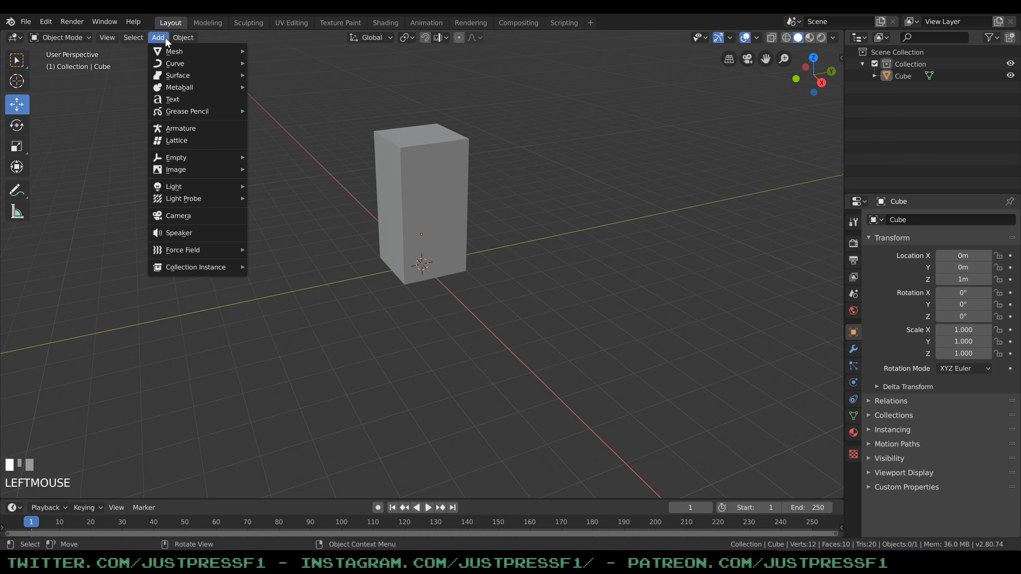
{"action": "left_click", "coordinate": [179, 129]}
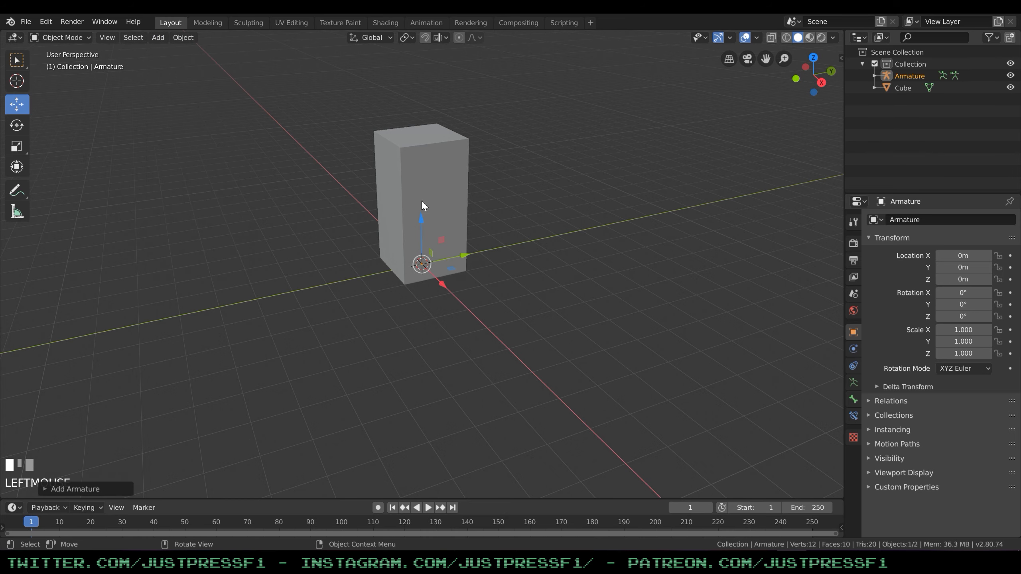
{"action": "left_click", "coordinate": [513, 298]}
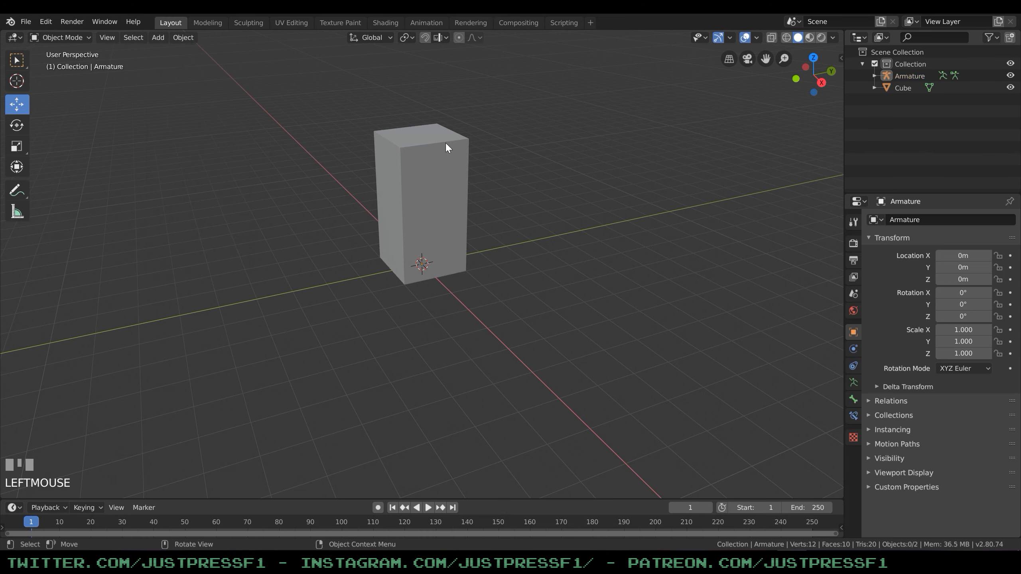
Turn on X-ray display so the armature can be inspected inside the box.
{"action": "key", "text": "alt+z"}
{"action": "middle_click_drag", "start_coordinate": [507, 186], "coordinate": [451, 191]}
{"action": "scroll", "coordinate": [452, 191], "scroll_direction": "up", "scroll_amount": 3}
{"action": "scroll", "coordinate": [450, 191], "scroll_direction": "down", "scroll_amount": 3}
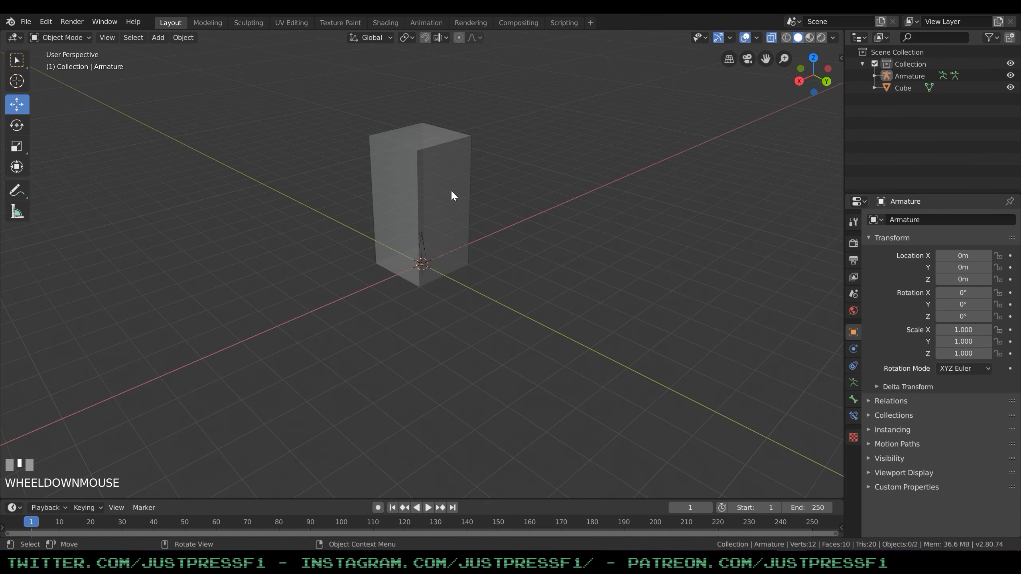
{"action": "scroll", "coordinate": [451, 190], "scroll_direction": "up", "scroll_amount": 2}
{"action": "scroll", "coordinate": [451, 190], "scroll_direction": "down", "scroll_amount": 1}
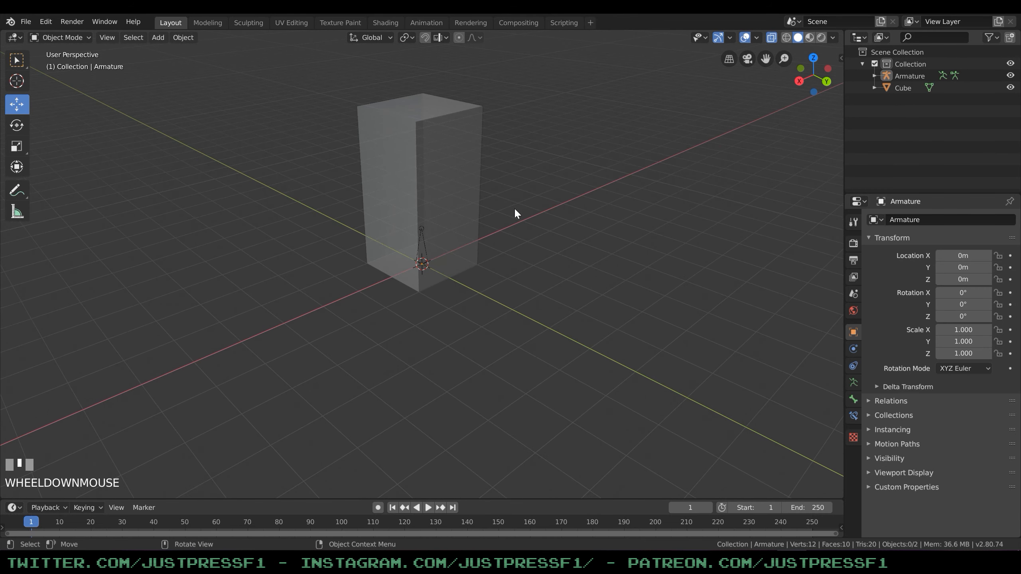
{"action": "middle_click_drag", "start_coordinate": [510, 150], "coordinate": [515, 246], "text": "shift"}
{"action": "scroll", "coordinate": [522, 209], "scroll_direction": "up", "scroll_amount": 1}
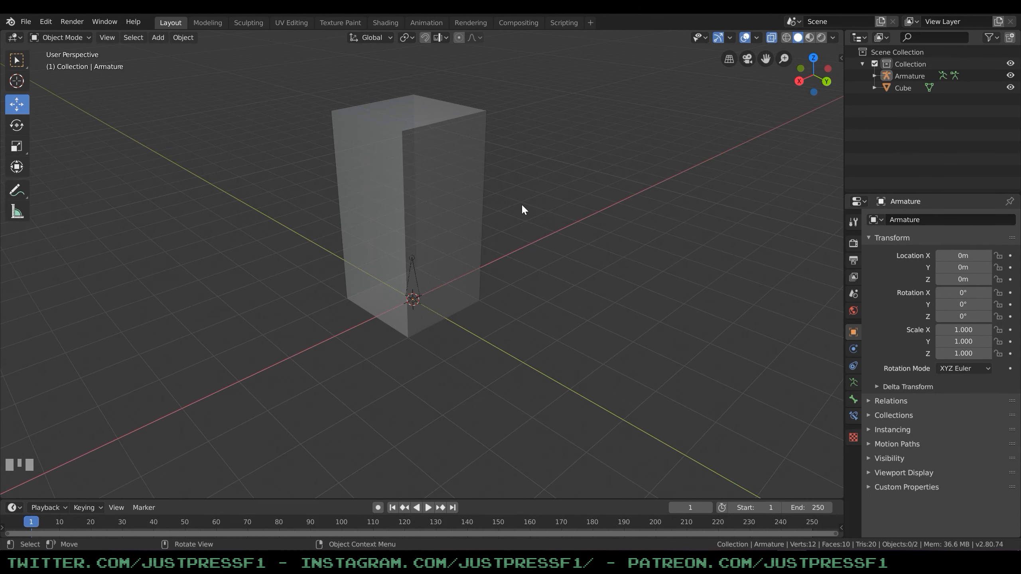
Try rotating the armature about 18° around the X axis in Object Mode, and undo the rotation.
{"action": "left_click", "coordinate": [416, 280]}
{"action": "left_click", "coordinate": [416, 282]}
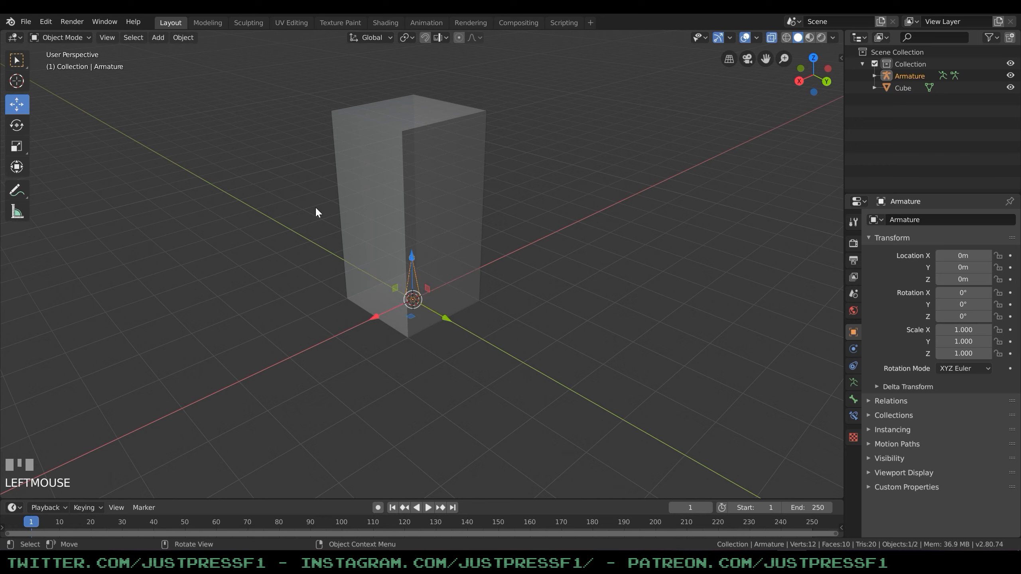
{"action": "left_click", "coordinate": [17, 126]}
{"action": "left_click_drag", "start_coordinate": [442, 302], "coordinate": [504, 203]}
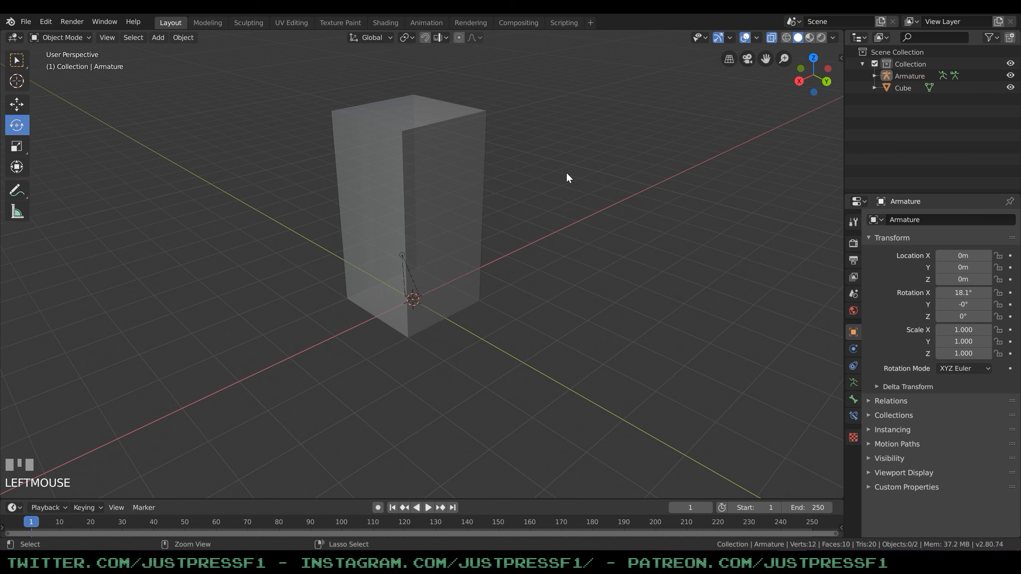
{"action": "key", "text": "ctrl+z"}
{"action": "key", "text": "ctrl+z"}
{"action": "key", "text": "ctrl+z"}
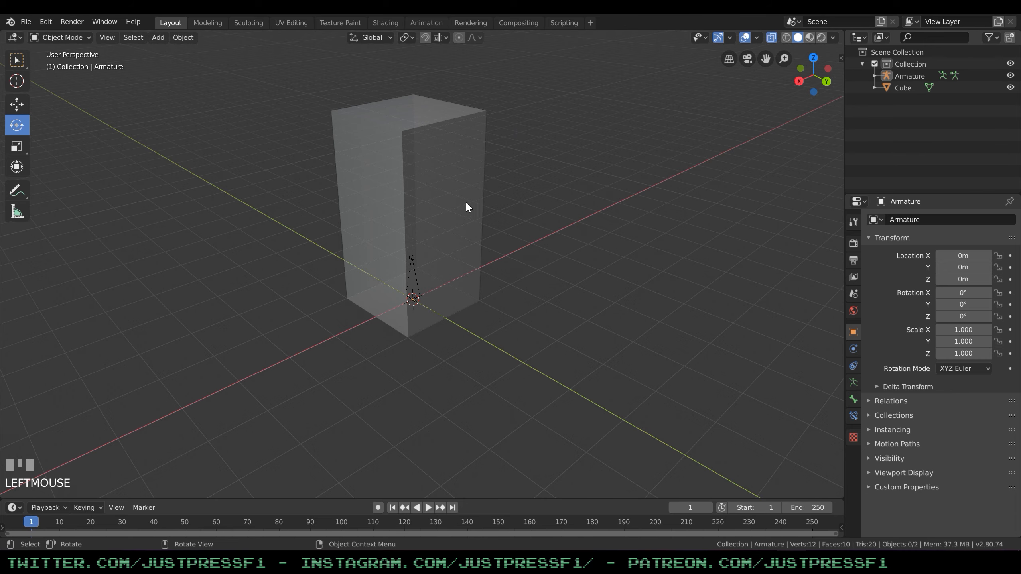
Set the viewport to the front orthographic viewpoint and select the armature.
{"action": "key", "text": "KP_1"}
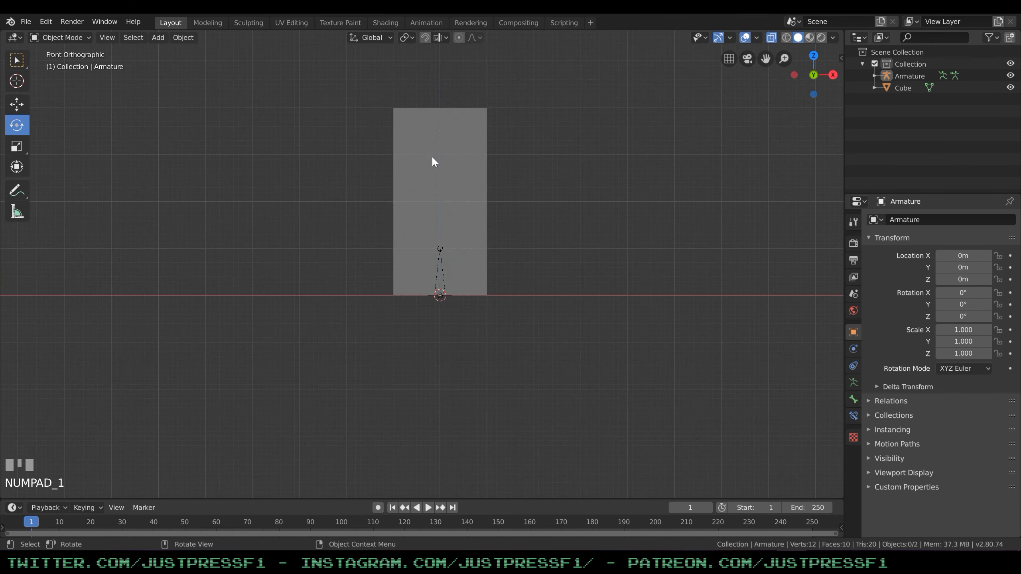
{"action": "left_click", "coordinate": [106, 37]}
{"action": "mouse_move", "coordinate": [150, 173]}
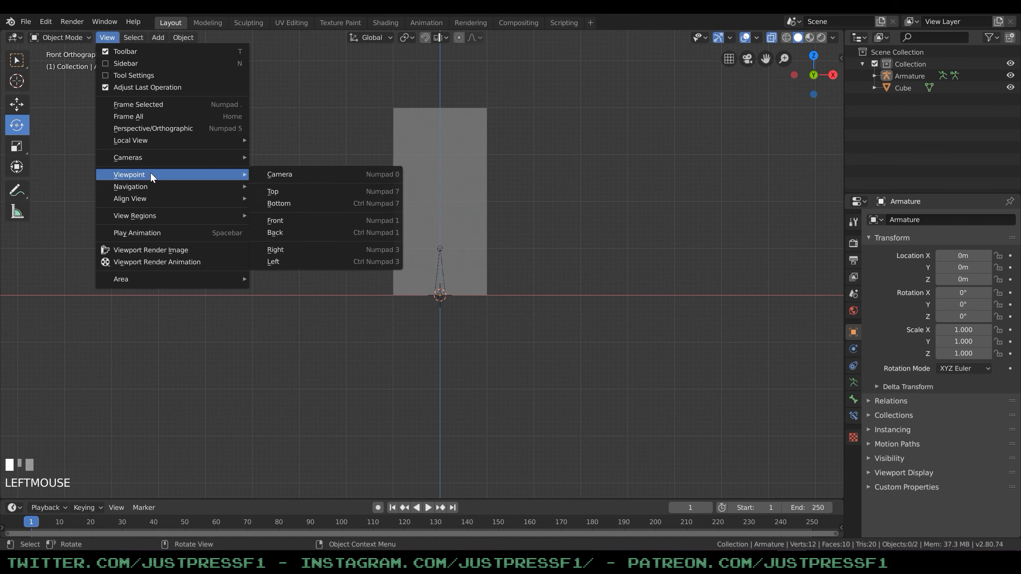
{"action": "left_click", "coordinate": [287, 222]}
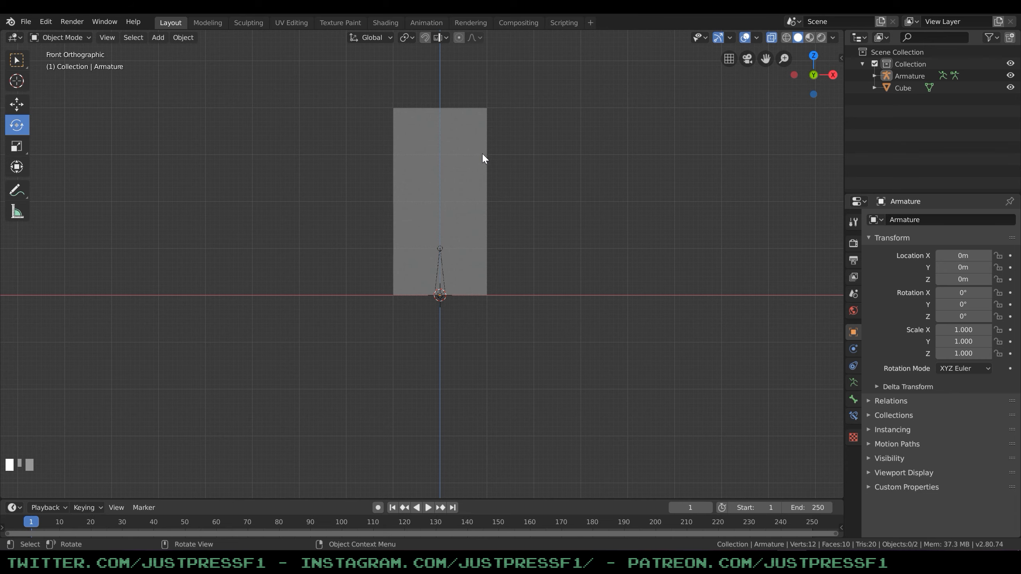
{"action": "scroll", "coordinate": [482, 152], "scroll_direction": "up", "scroll_amount": 3}
{"action": "middle_click_drag", "start_coordinate": [557, 130], "coordinate": [556, 209], "text": "shift"}
{"action": "left_click", "coordinate": [434, 325]}
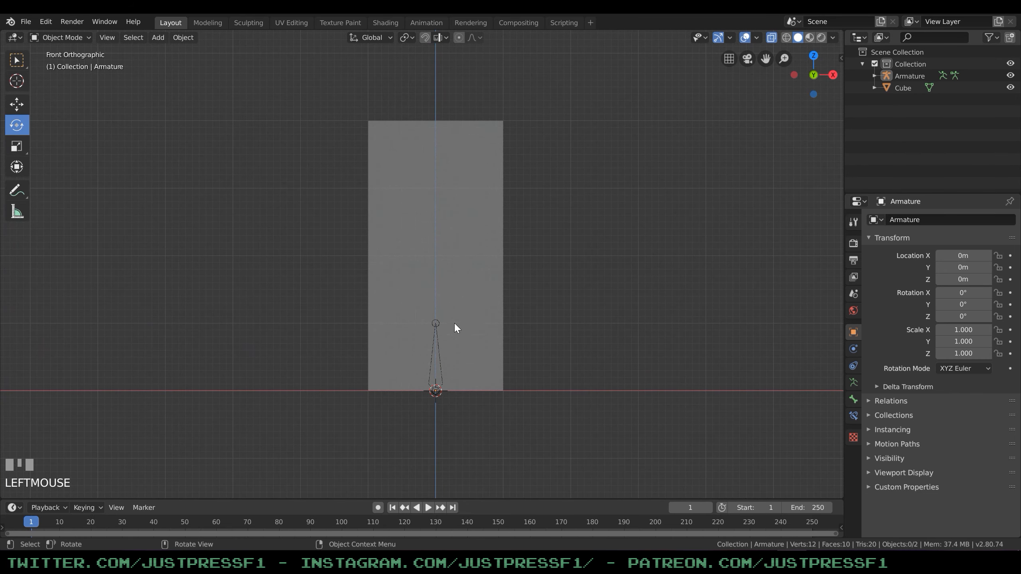
{"action": "left_click", "coordinate": [438, 347]}
{"action": "left_click", "coordinate": [438, 347]}
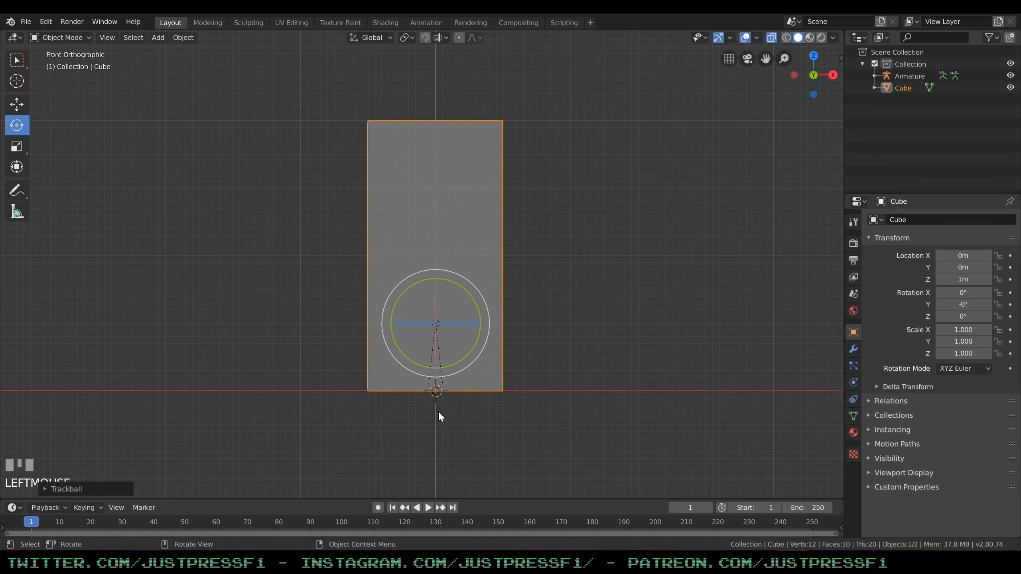
{"action": "left_click", "coordinate": [442, 383]}
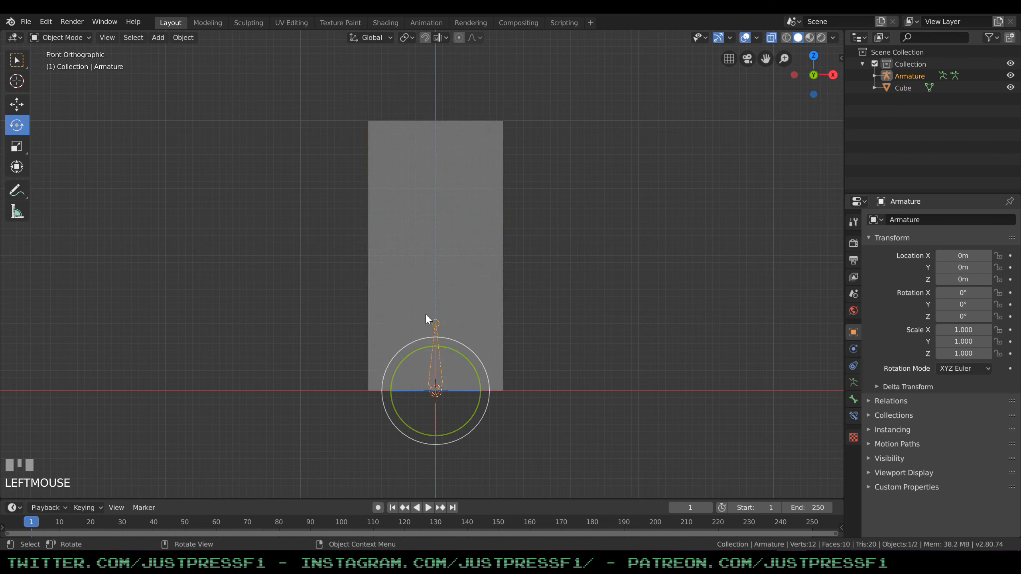
{"action": "left_click", "coordinate": [897, 85]}
{"action": "left_click", "coordinate": [900, 74]}
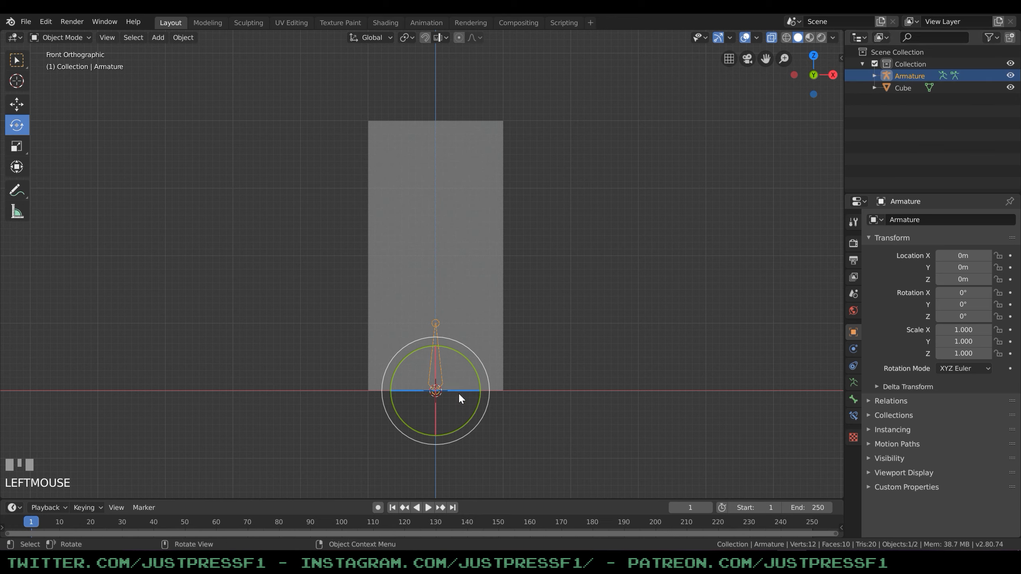
Extrude a second bone 3 m straight up from the first bone's tip in Edit Mode, ending at the box's top.
{"action": "left_click", "coordinate": [61, 37]}
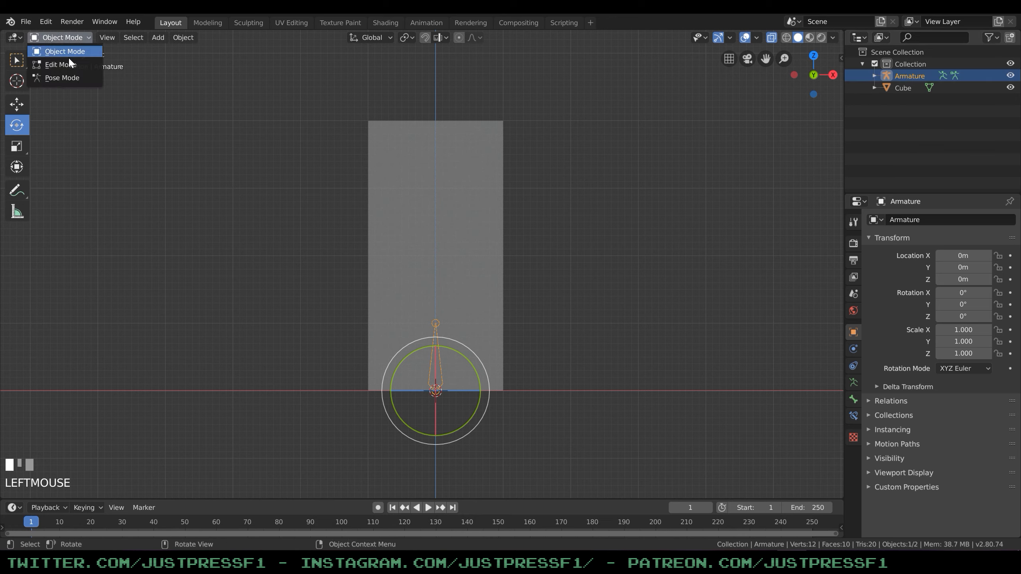
{"action": "left_click", "coordinate": [76, 60]}
{"action": "left_click", "coordinate": [438, 340]}
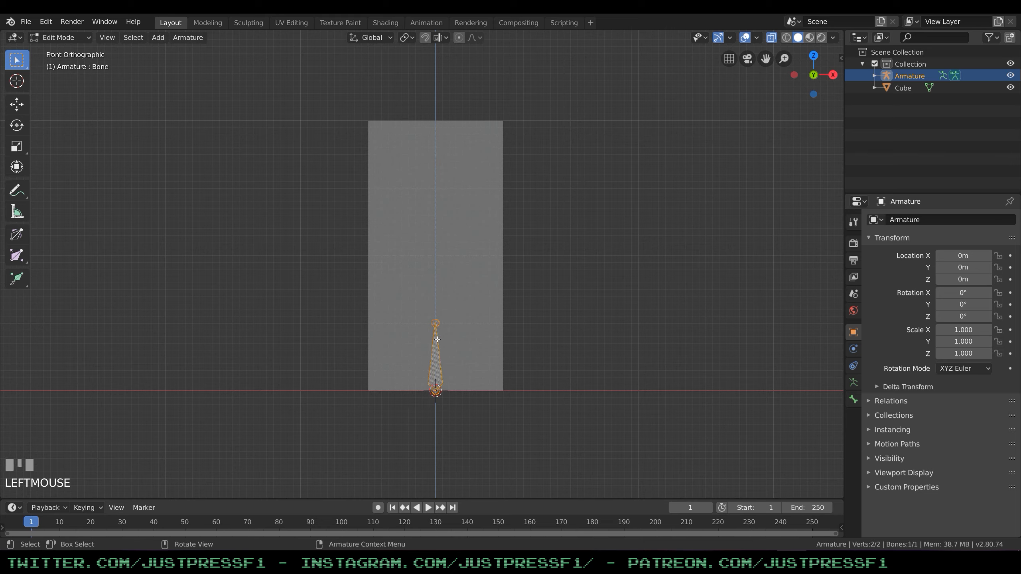
{"action": "left_click", "coordinate": [436, 326]}
{"action": "left_click", "coordinate": [439, 345]}
{"action": "left_click", "coordinate": [439, 322]}
{"action": "key", "text": "e"}
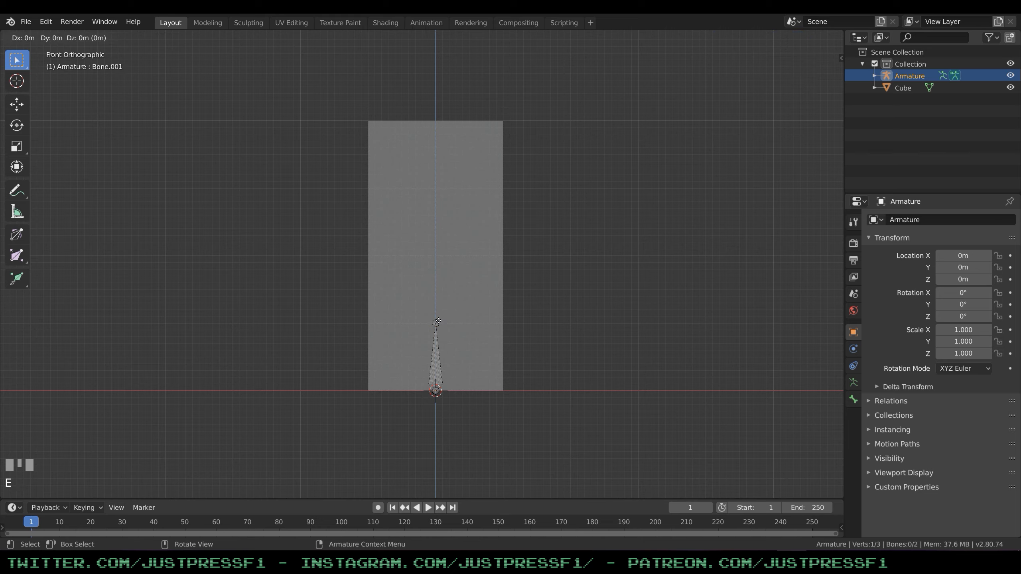
{"action": "key", "text": "ctrl"}
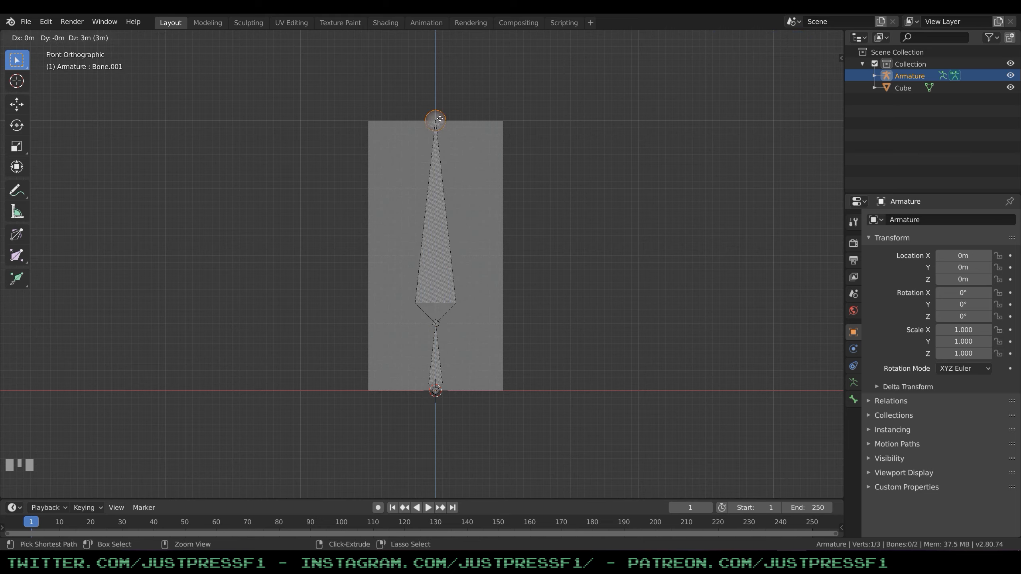
{"action": "left_click", "coordinate": [440, 118]}
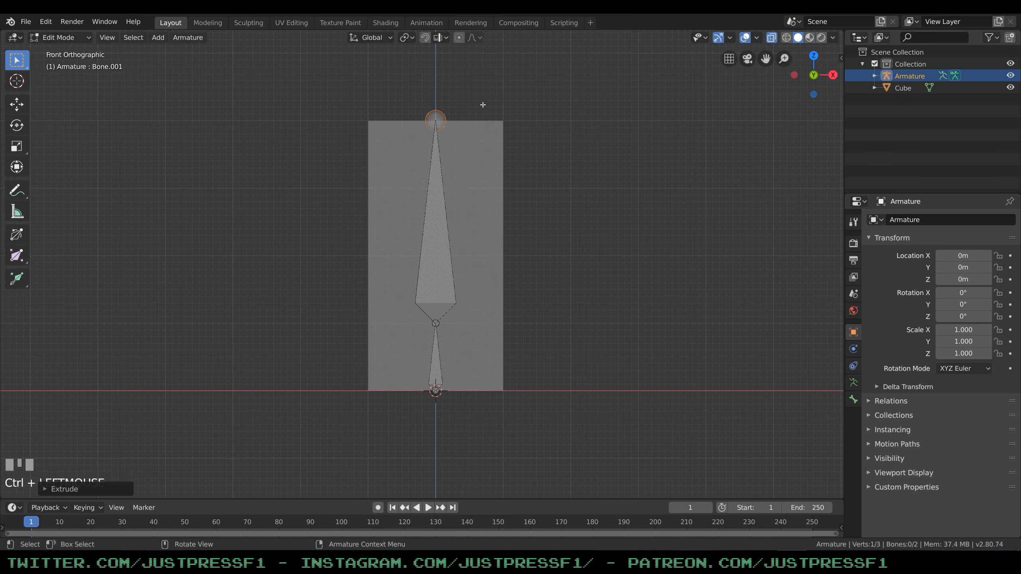
Move the joint between the two bones straight up to the box's mid-height, snapped to the grid, and deselect it.
{"action": "left_click", "coordinate": [472, 217]}
{"action": "left_click", "coordinate": [436, 324]}
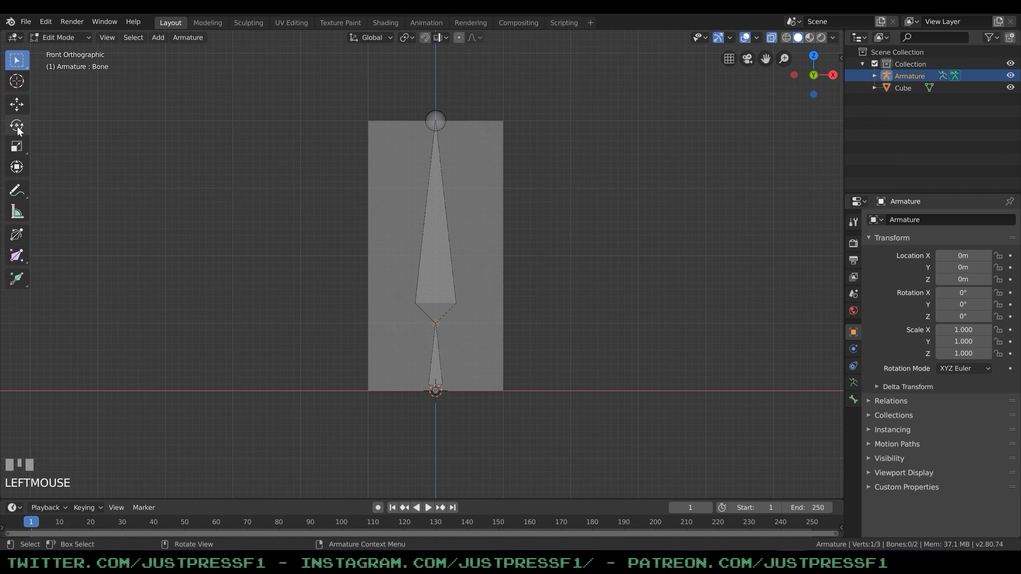
{"action": "left_click", "coordinate": [16, 104]}
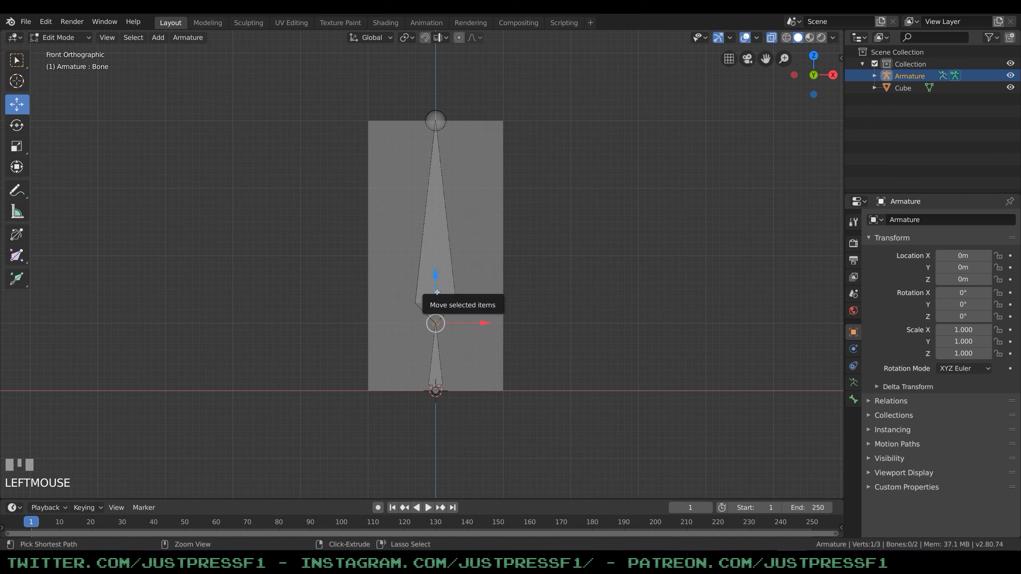
{"action": "left_click_drag", "start_coordinate": [439, 293], "coordinate": [441, 227], "text": "ctrl"}
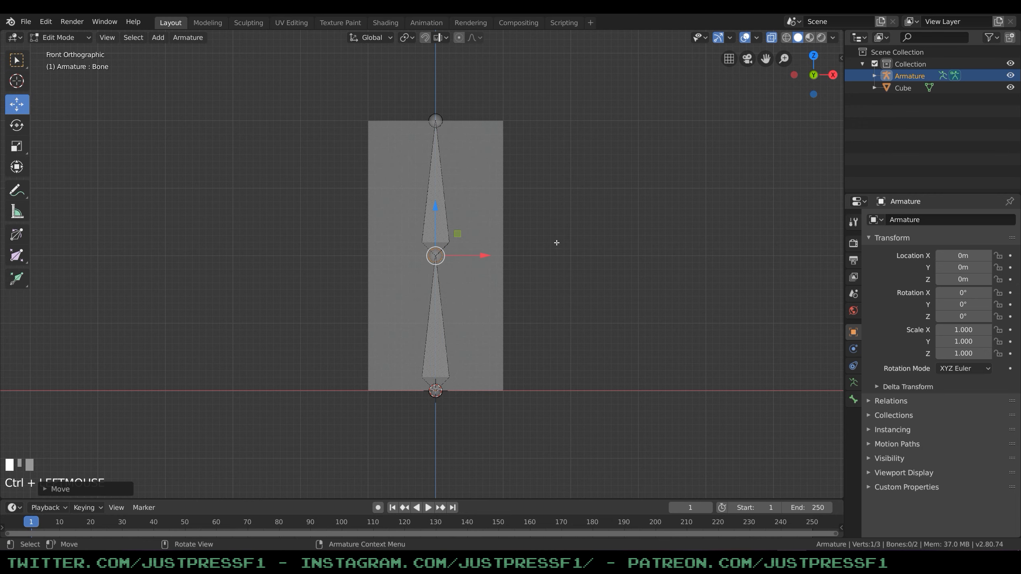
{"action": "left_click", "coordinate": [283, 192]}
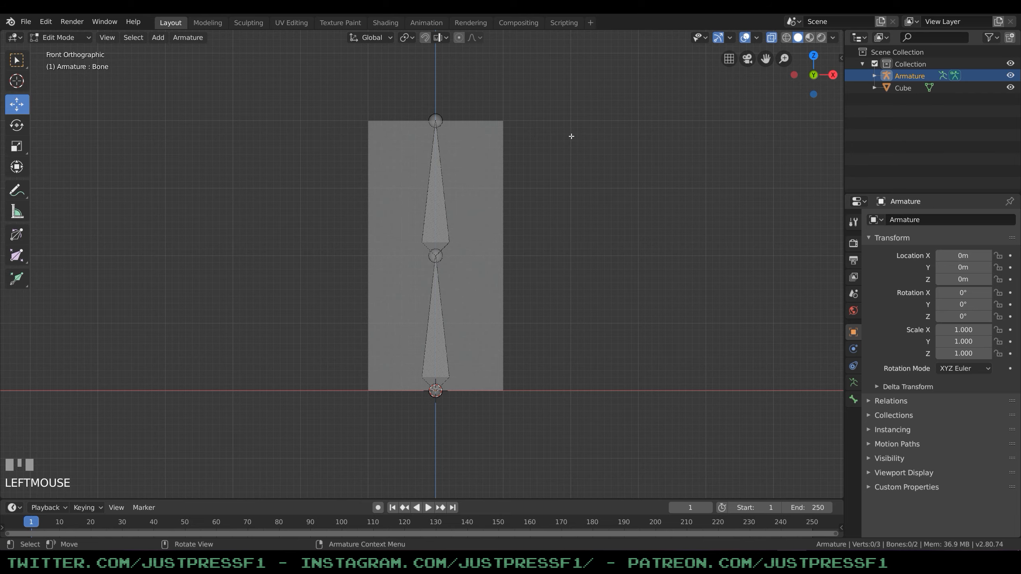
Try rotating the upper bone in Edit Mode from a perspective view, and cancel the rotation.
{"action": "middle_click_drag", "start_coordinate": [571, 137], "coordinate": [522, 155]}
{"action": "scroll", "coordinate": [554, 162], "scroll_direction": "down", "scroll_amount": 2}
{"action": "left_click", "coordinate": [568, 231]}
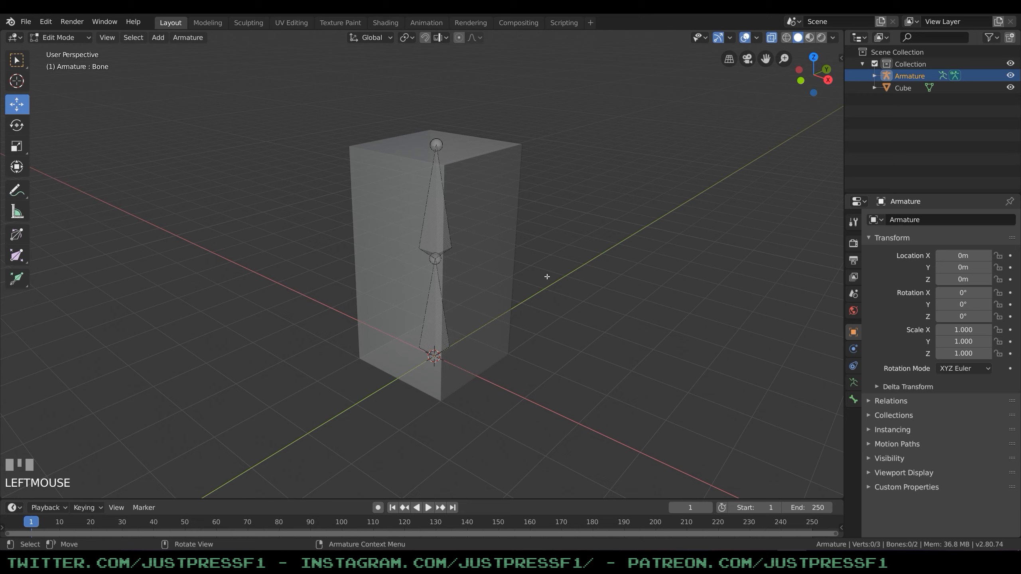
{"action": "left_click", "coordinate": [442, 186]}
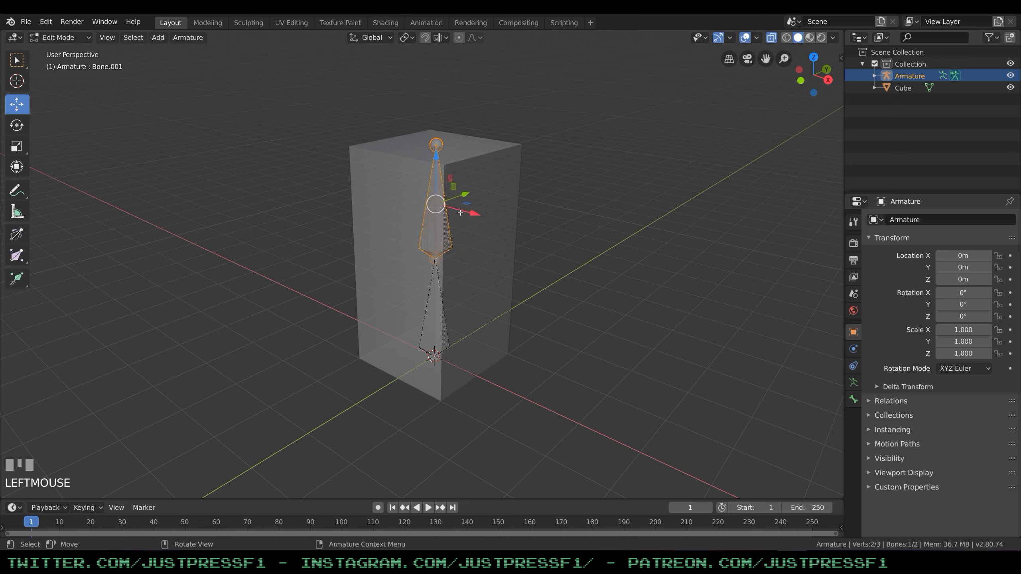
{"action": "key", "text": "r"}
{"action": "right_click", "coordinate": [400, 186]}
{"action": "left_click", "coordinate": [555, 281]}
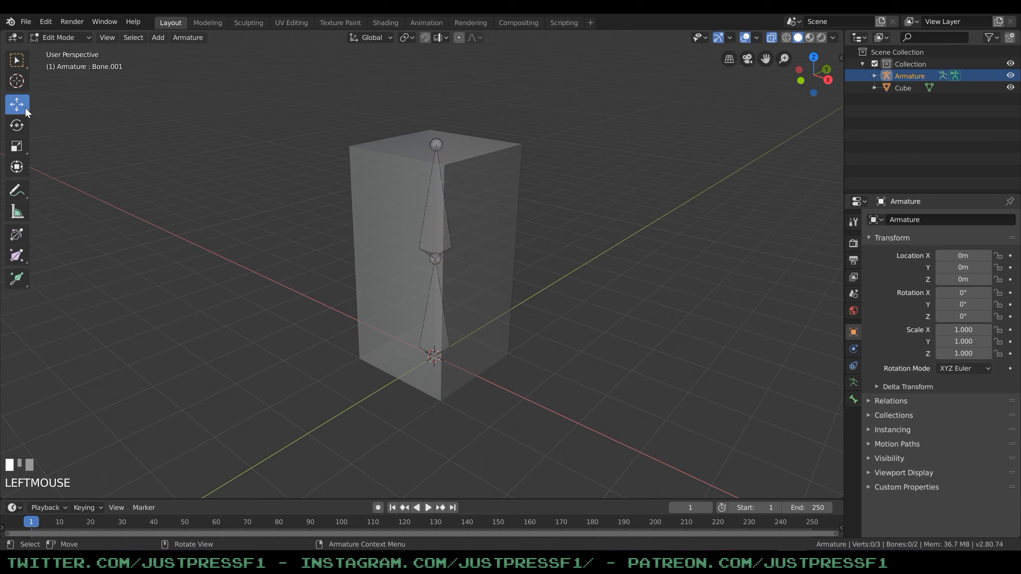
Return the armature to Object Mode and select the box mesh.
{"action": "left_click", "coordinate": [57, 38]}
{"action": "left_click", "coordinate": [39, 45]}
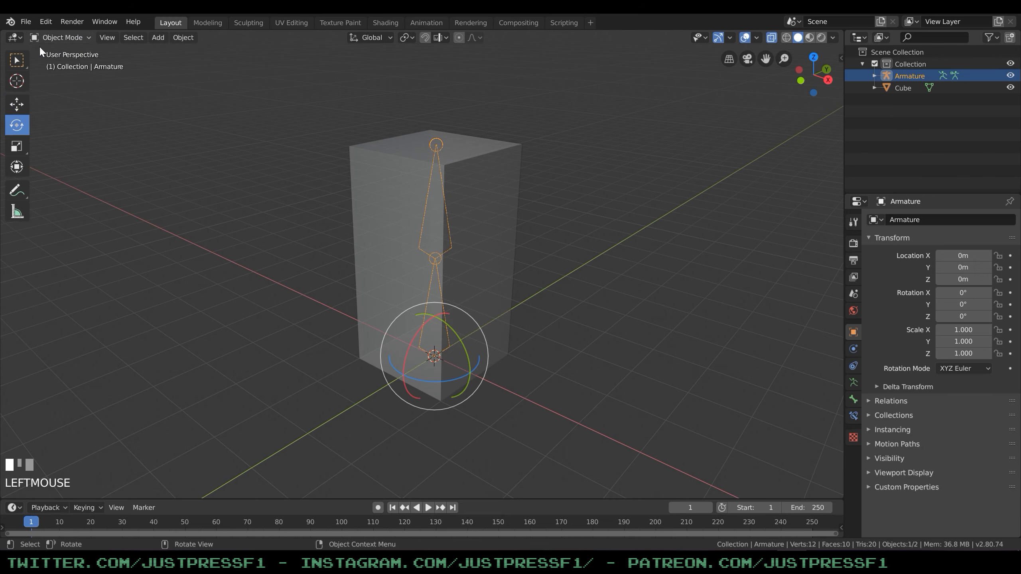
{"action": "left_click", "coordinate": [515, 170]}
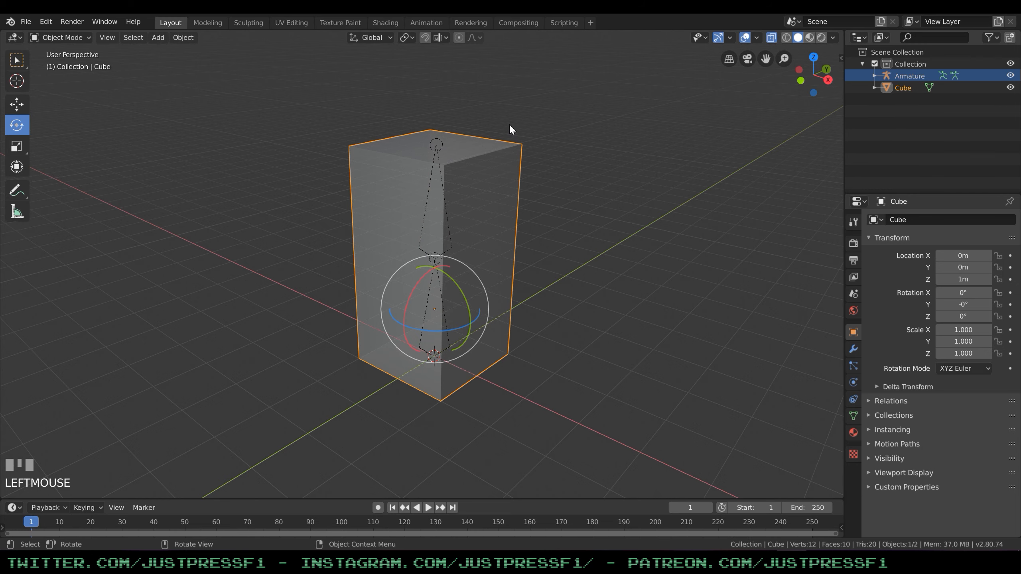
Parent the box to the armature using Armature Deform with Automatic Weights.
{"action": "left_click", "coordinate": [448, 226], "text": "shift"}
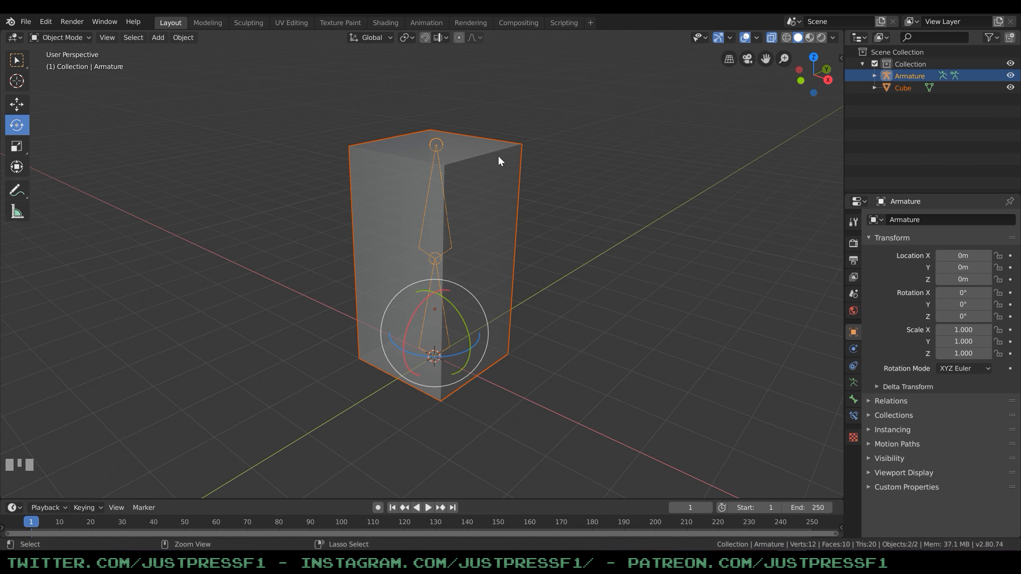
{"action": "key", "text": "ctrl+p"}
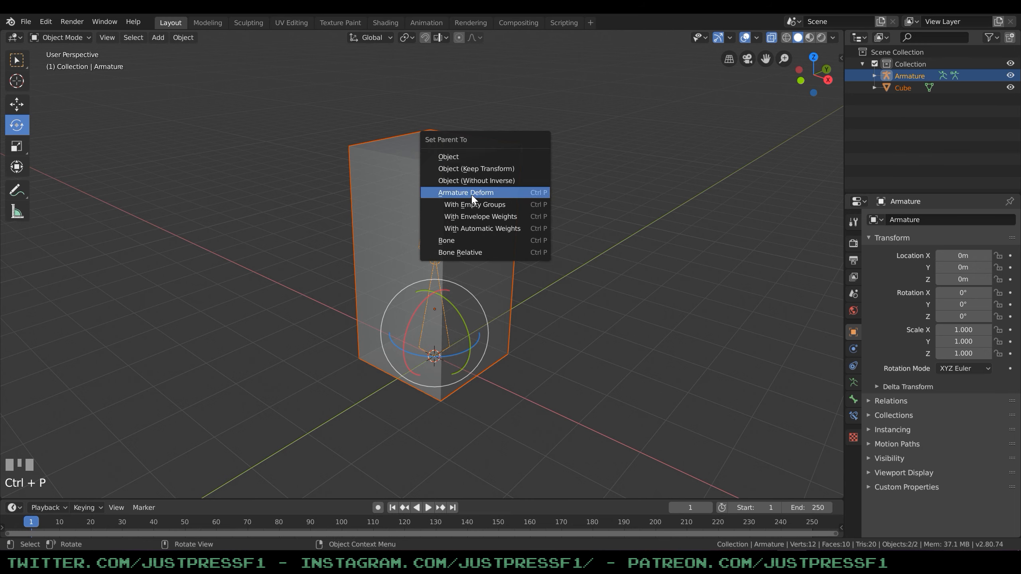
{"action": "left_click", "coordinate": [494, 230]}
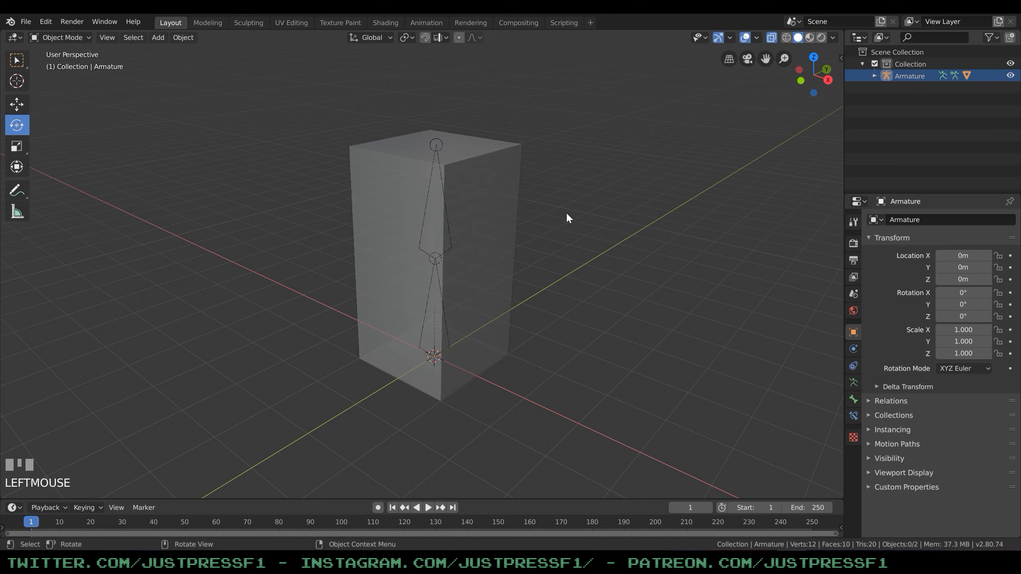
Switch the armature to Pose Mode and select its upper bone.
{"action": "left_click", "coordinate": [484, 163]}
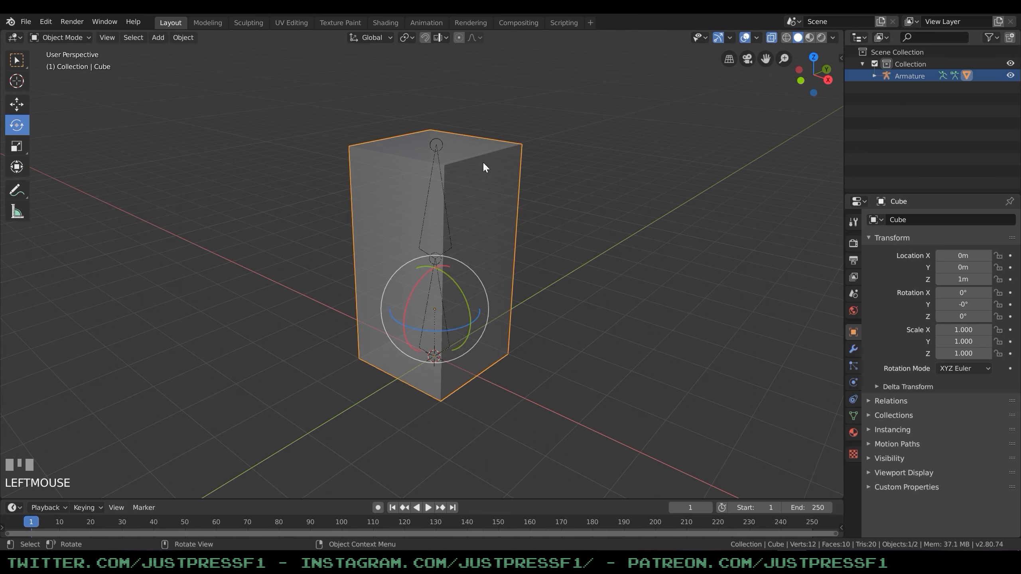
{"action": "left_click", "coordinate": [442, 187]}
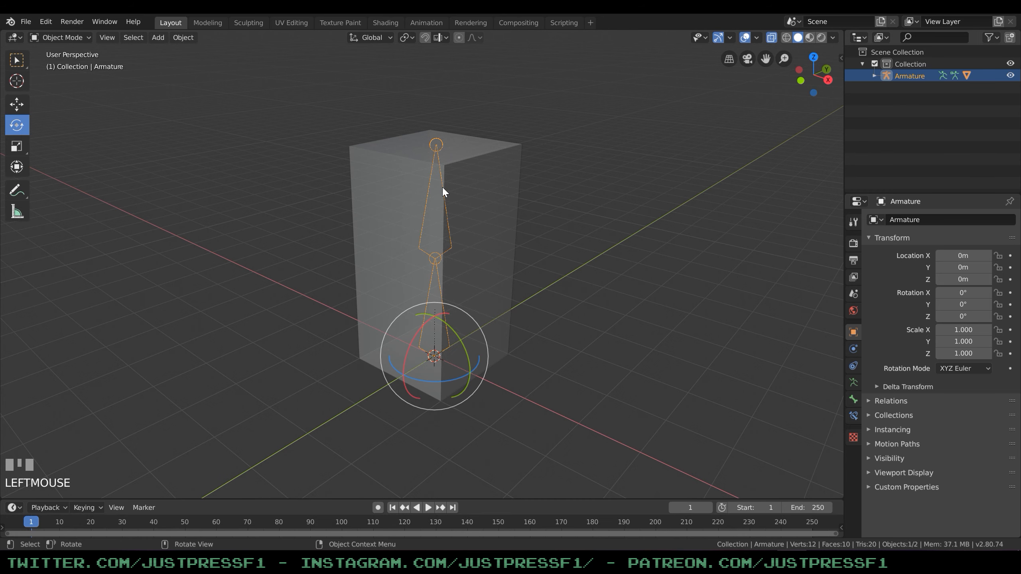
{"action": "left_click", "coordinate": [537, 190]}
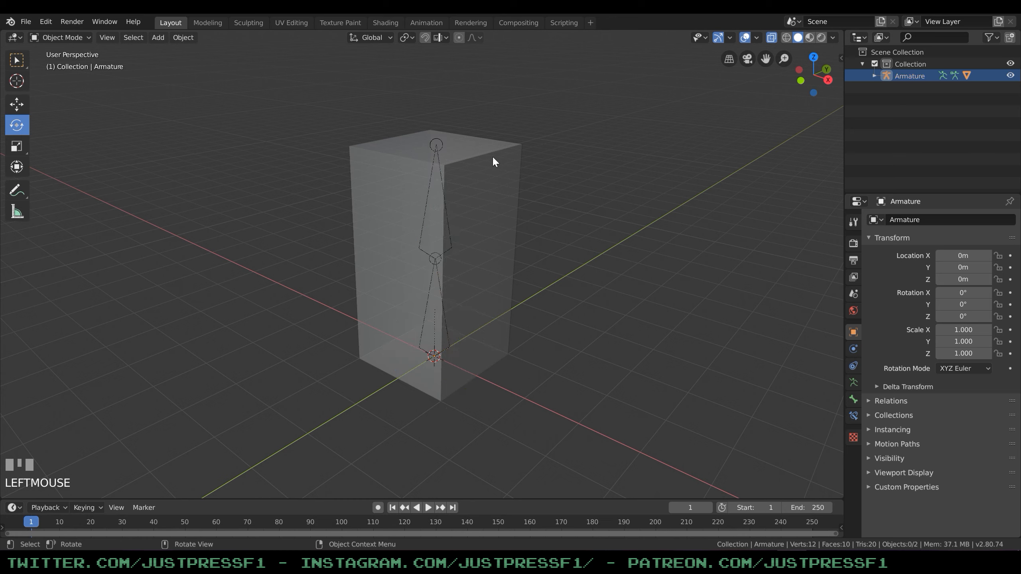
{"action": "left_click", "coordinate": [442, 195]}
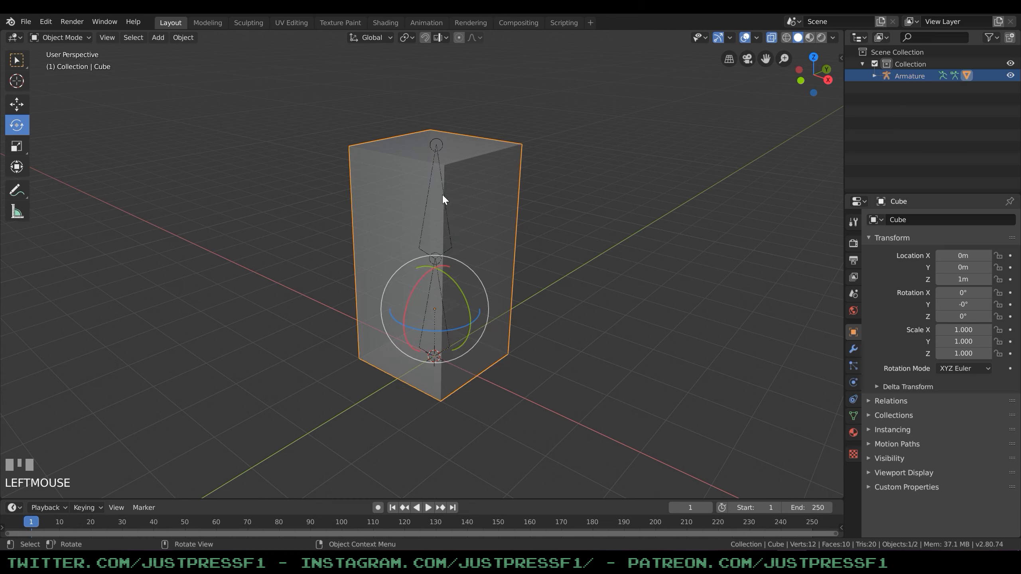
{"action": "left_click", "coordinate": [444, 196]}
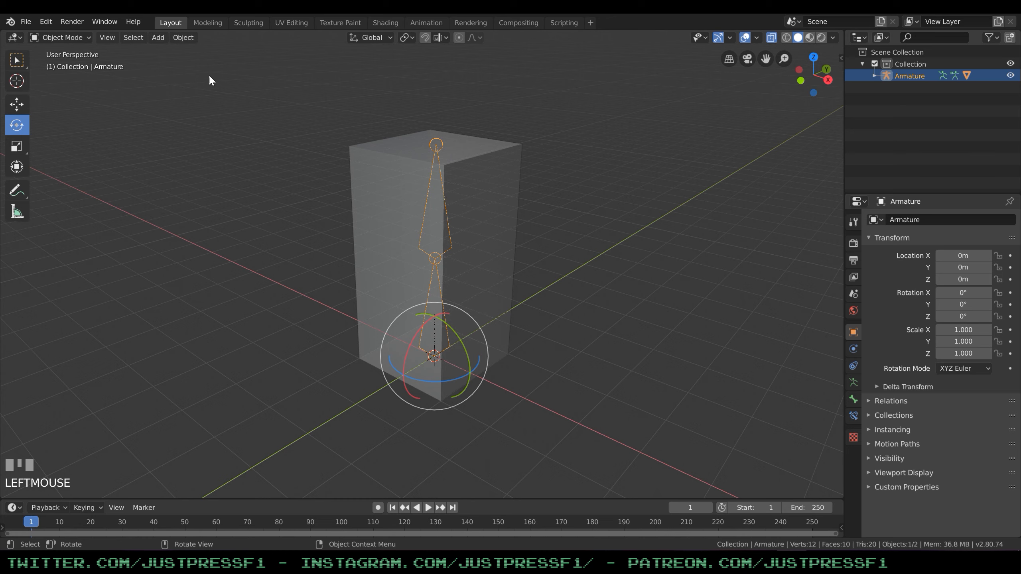
{"action": "left_click", "coordinate": [66, 37]}
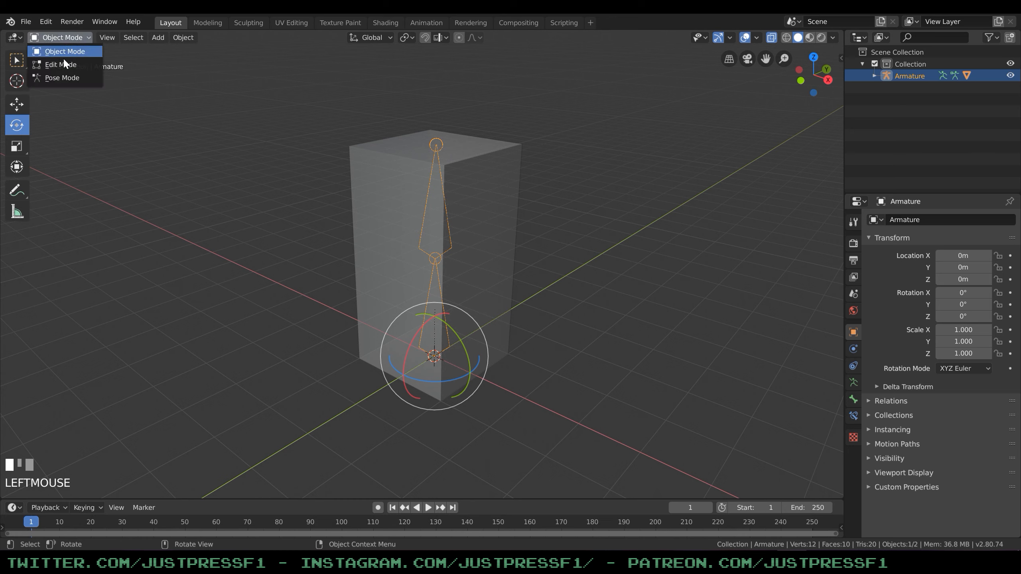
{"action": "left_click", "coordinate": [51, 78]}
{"action": "left_click", "coordinate": [447, 211]}
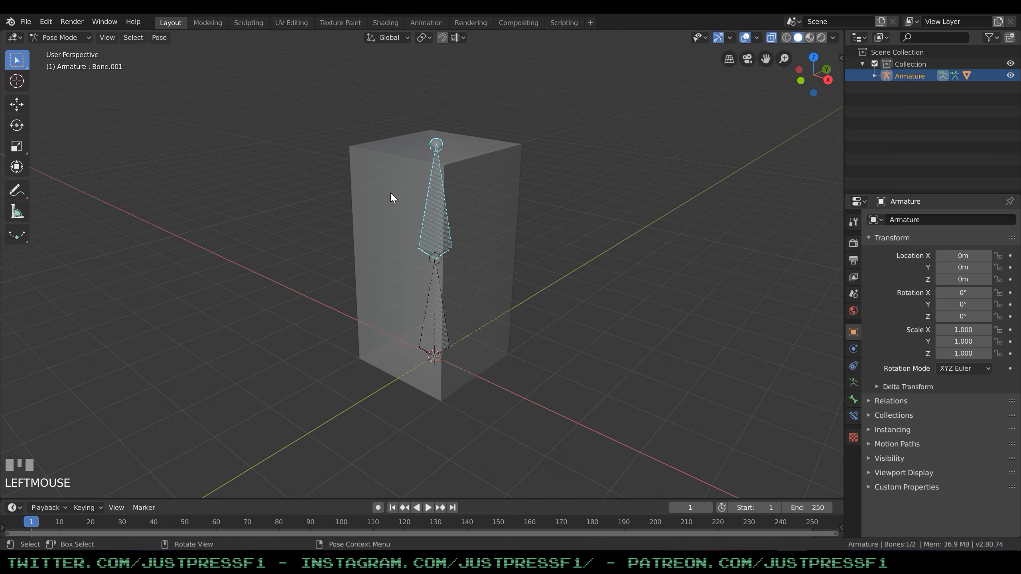
Test the box's deformation by rotating the upper bone in Pose Mode, cancelling each rotation, and deselect the bone.
{"action": "key", "text": "r"}
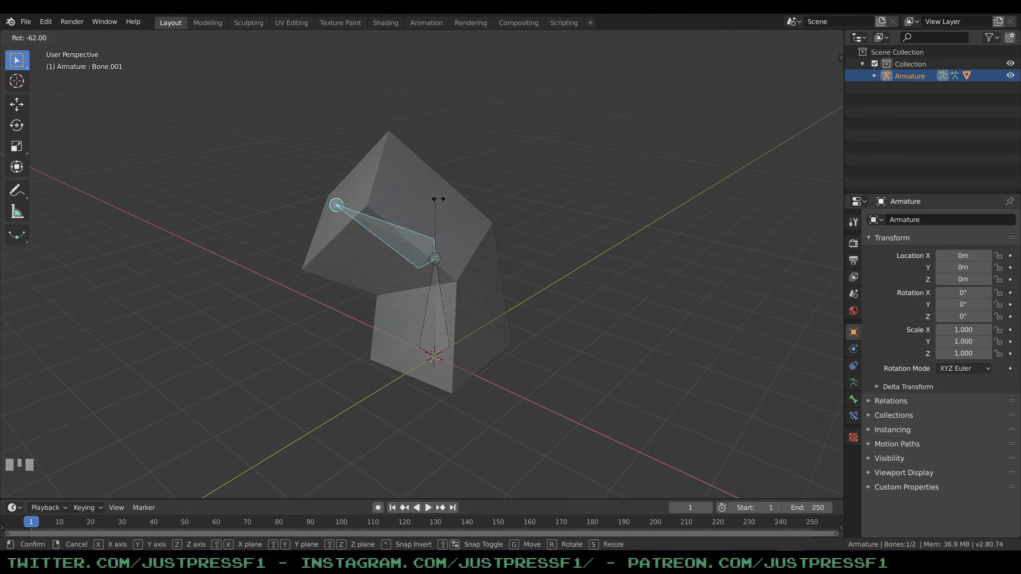
{"action": "key", "text": "Escape"}
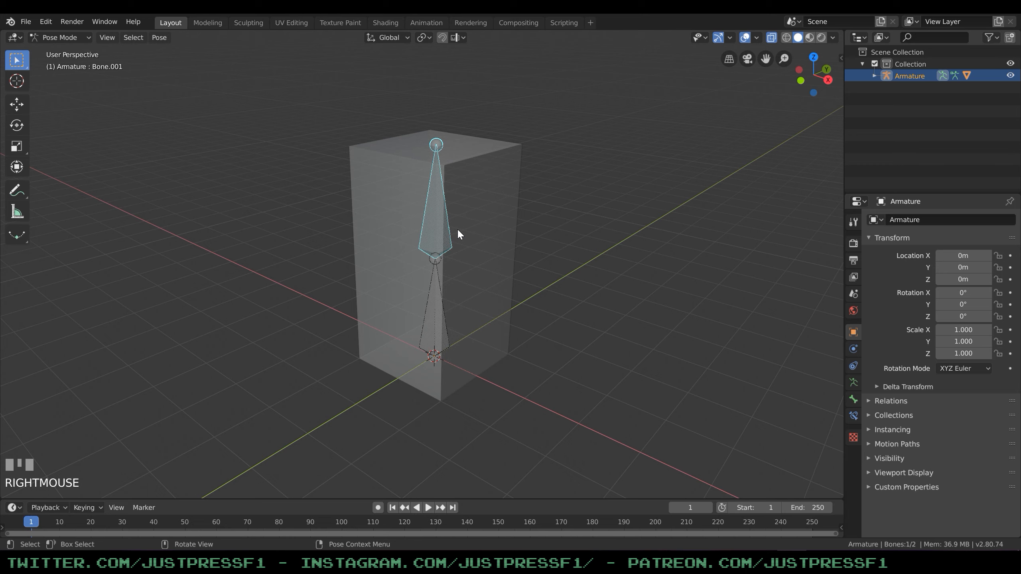
{"action": "key", "text": "r"}
{"action": "right_click", "coordinate": [335, 287]}
{"action": "left_click", "coordinate": [561, 200]}
Return the armature from Pose Mode to Object Mode.
{"action": "middle_click_drag", "start_coordinate": [557, 242], "coordinate": [573, 217]}
{"action": "left_click", "coordinate": [76, 37]}
{"action": "left_click", "coordinate": [64, 51]}
Open the box mesh in Edit Mode and display the vertex weights of the bottom corner vertex at X -1 m, Y -1 m.
{"action": "left_click", "coordinate": [515, 135]}
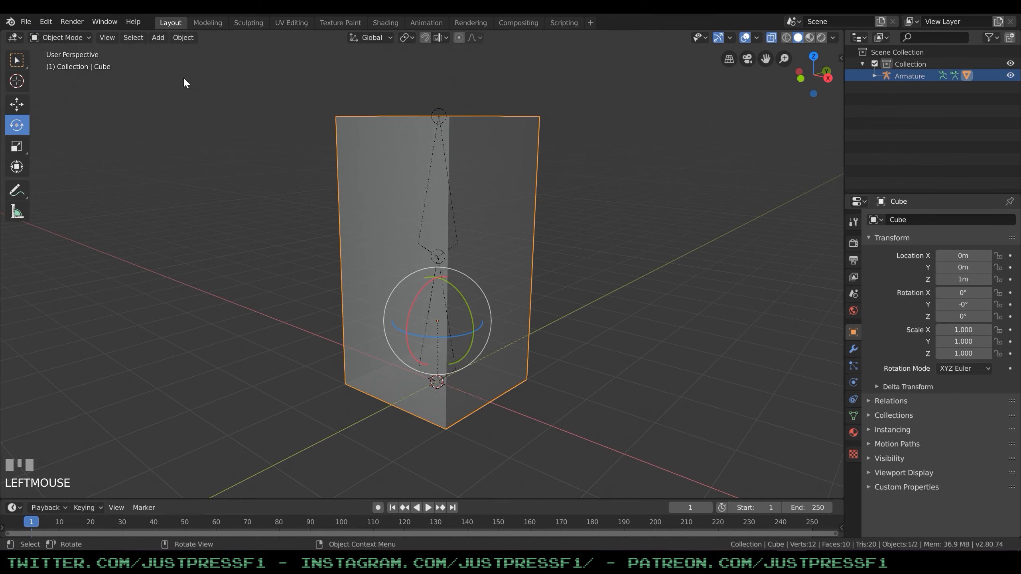
{"action": "left_click", "coordinate": [60, 37]}
{"action": "left_click", "coordinate": [55, 64]}
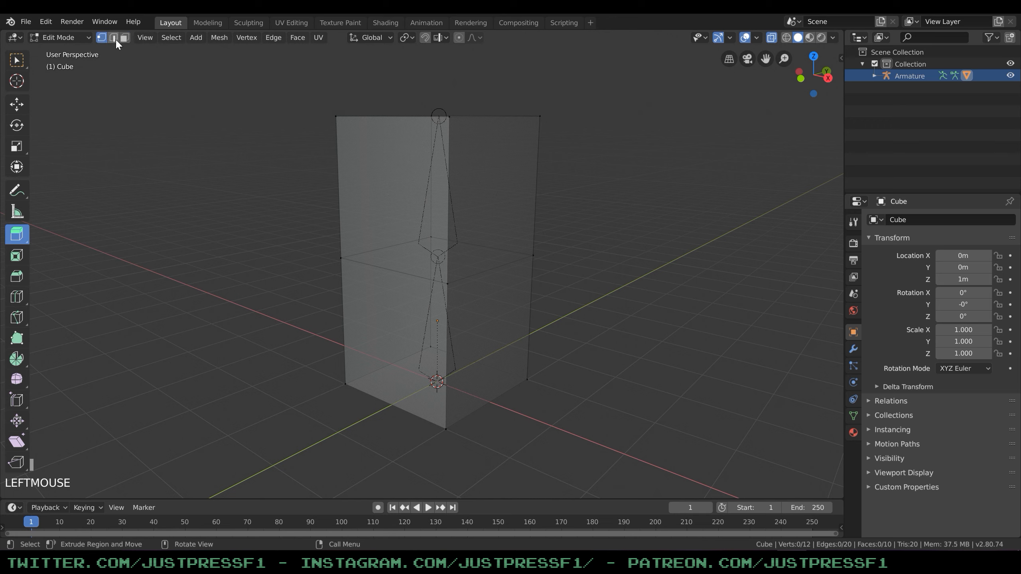
{"action": "left_click", "coordinate": [345, 384]}
{"action": "left_click", "coordinate": [840, 58]}
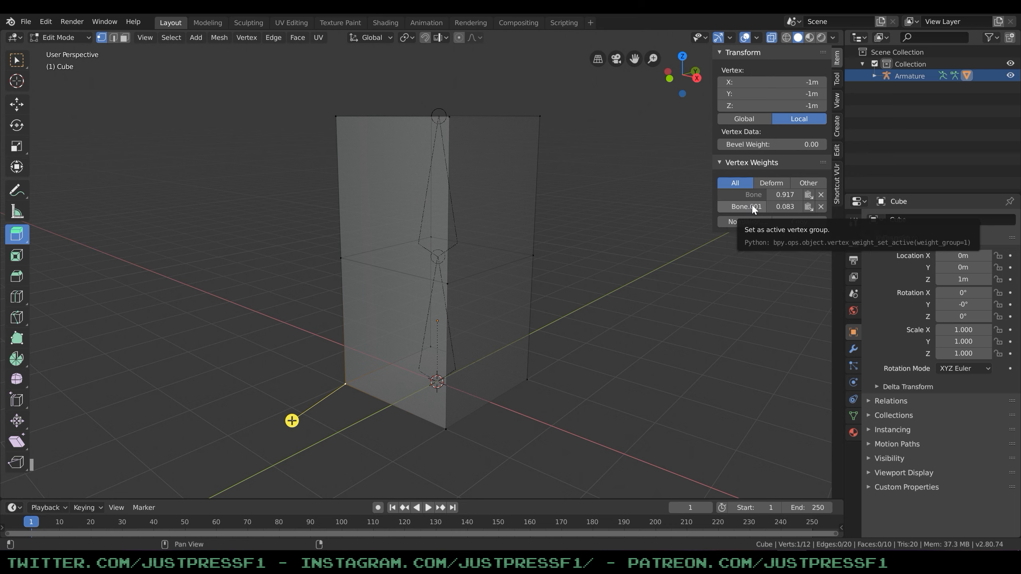
Expand the armature's bone hierarchy and rename the lower bone to BoneBottom.
{"action": "left_click", "coordinate": [875, 75]}
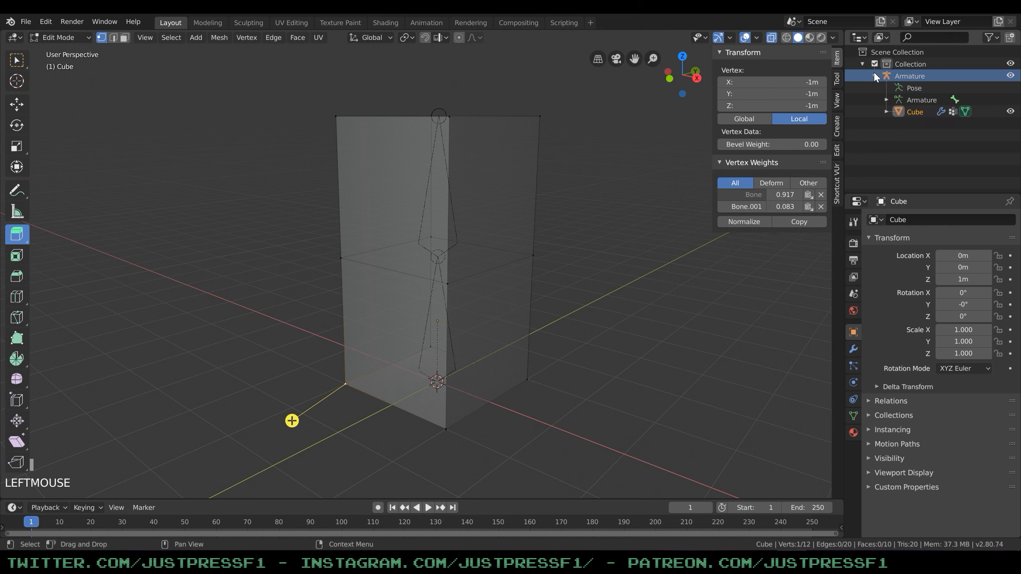
{"action": "left_click", "coordinate": [884, 98]}
{"action": "left_click", "coordinate": [931, 113]}
{"action": "double_click", "coordinate": [932, 114]}
{"action": "type", "text": "BoneBottom"}
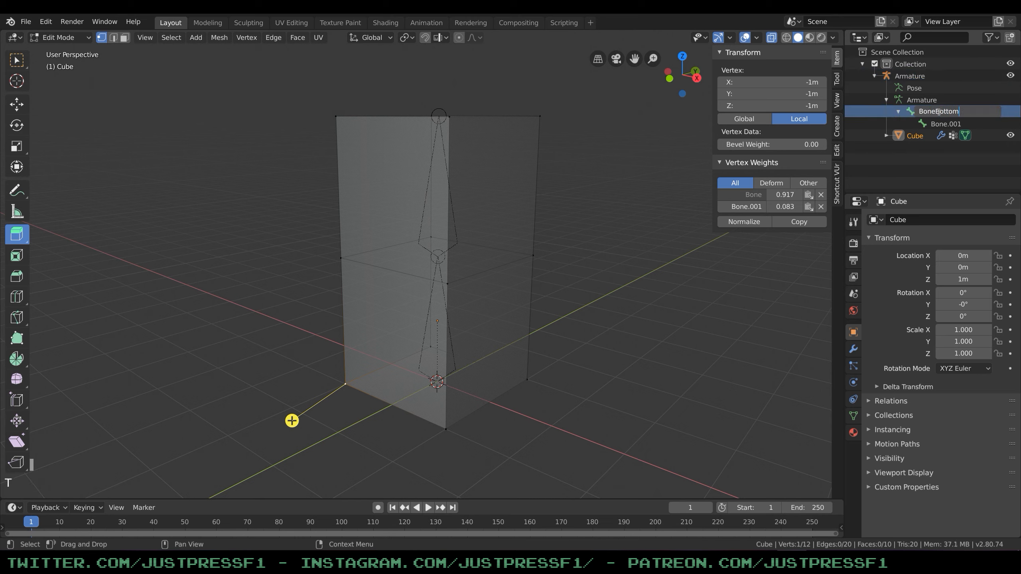
{"action": "left_click", "coordinate": [981, 140]}
Rename the upper bone, Bone.001, to BoneTop.
{"action": "double_click", "coordinate": [953, 123]}
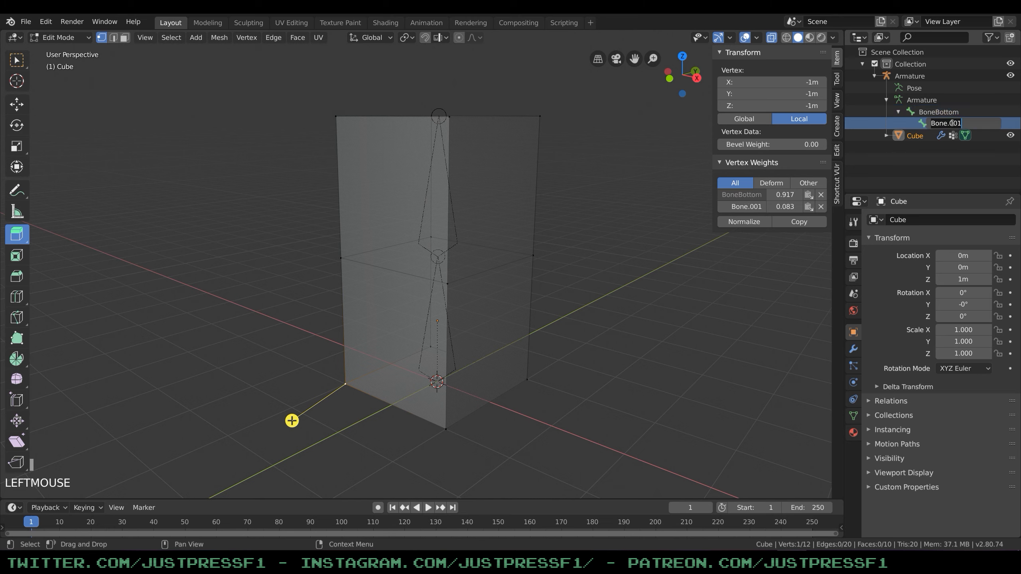
{"action": "type", "text": "BoneTop"}
{"action": "key", "text": "Return"}
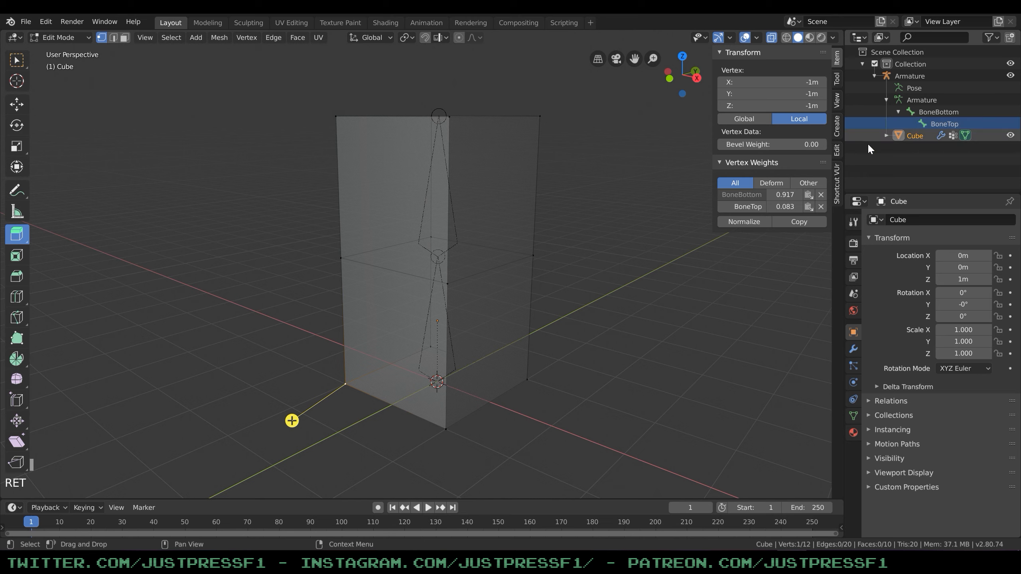
Remove BoneTop's influence from the box's four bottom corner vertices through their vertex weights.
{"action": "left_click", "coordinate": [452, 246]}
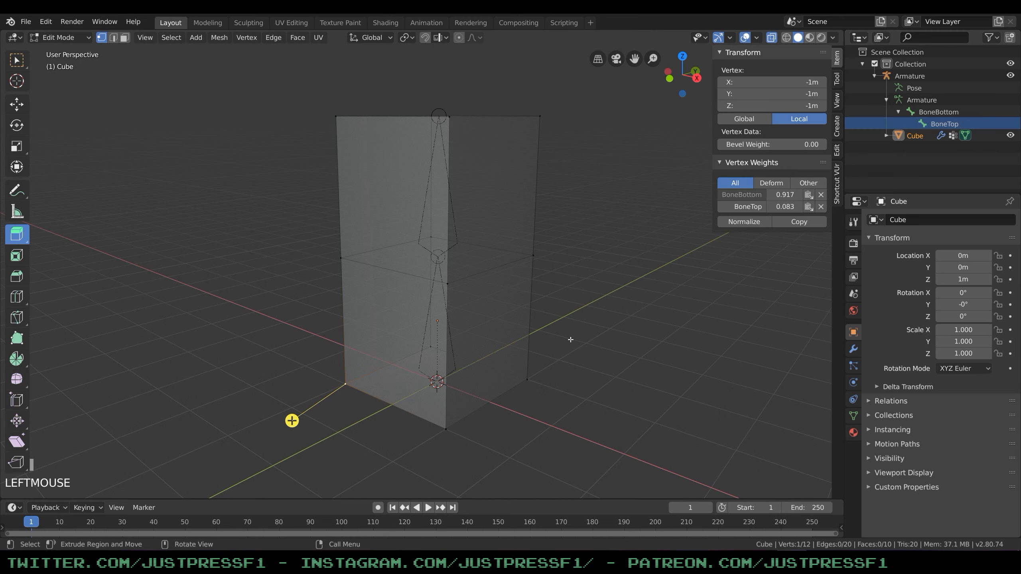
{"action": "left_click", "coordinate": [346, 383]}
{"action": "key", "text": "ctrl+z"}
{"action": "left_click", "coordinate": [447, 429]}
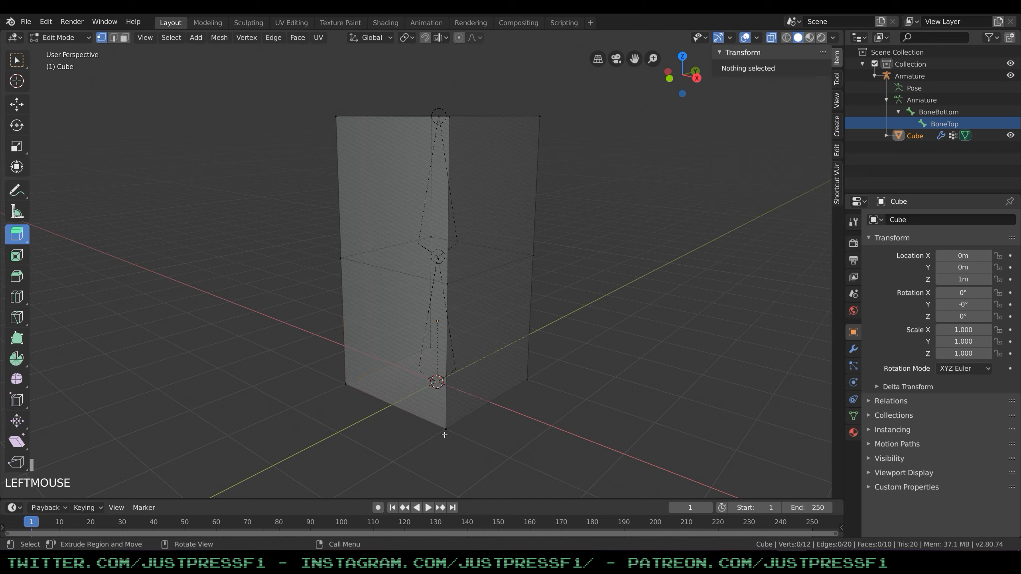
{"action": "left_click_drag", "start_coordinate": [786, 208], "coordinate": [754, 210]}
{"action": "left_click", "coordinate": [528, 379]}
{"action": "left_click", "coordinate": [431, 347]}
{"action": "left_click", "coordinate": [562, 322]}
Return the box to Object Mode, and select the armature and switch it to Pose Mode.
{"action": "left_click", "coordinate": [60, 37]}
{"action": "left_click", "coordinate": [60, 47]}
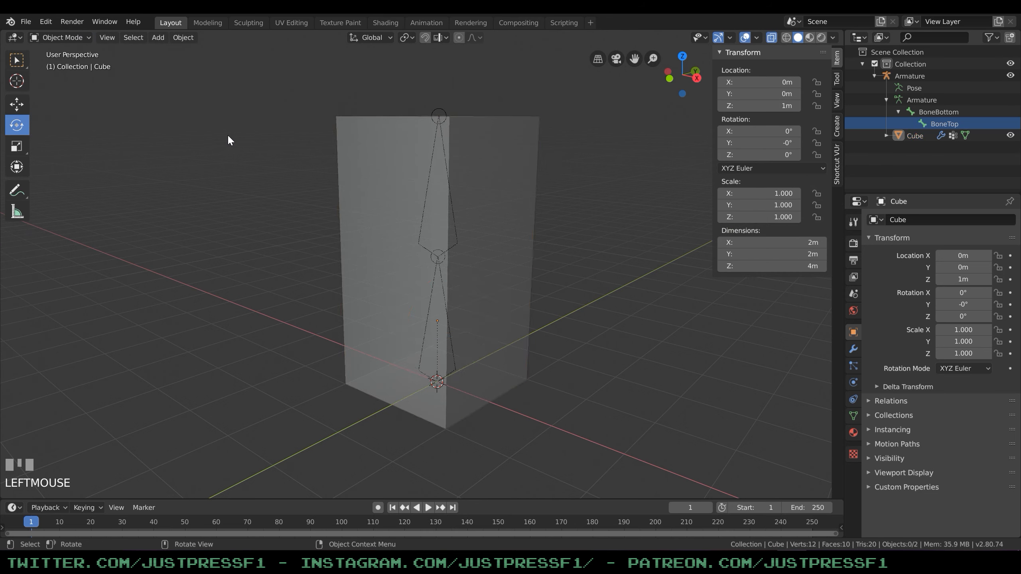
{"action": "left_click", "coordinate": [912, 73]}
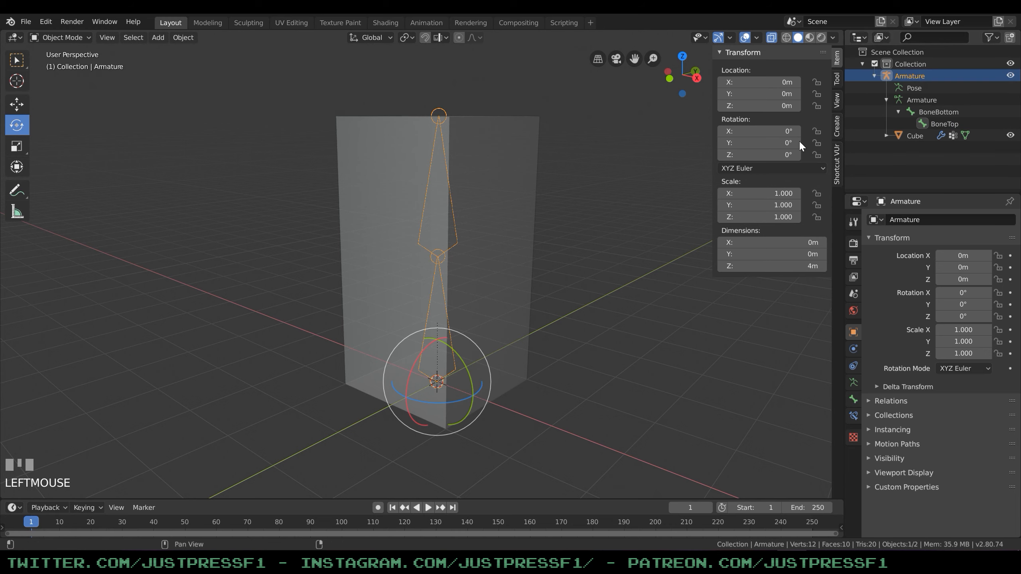
{"action": "left_click", "coordinate": [89, 82]}
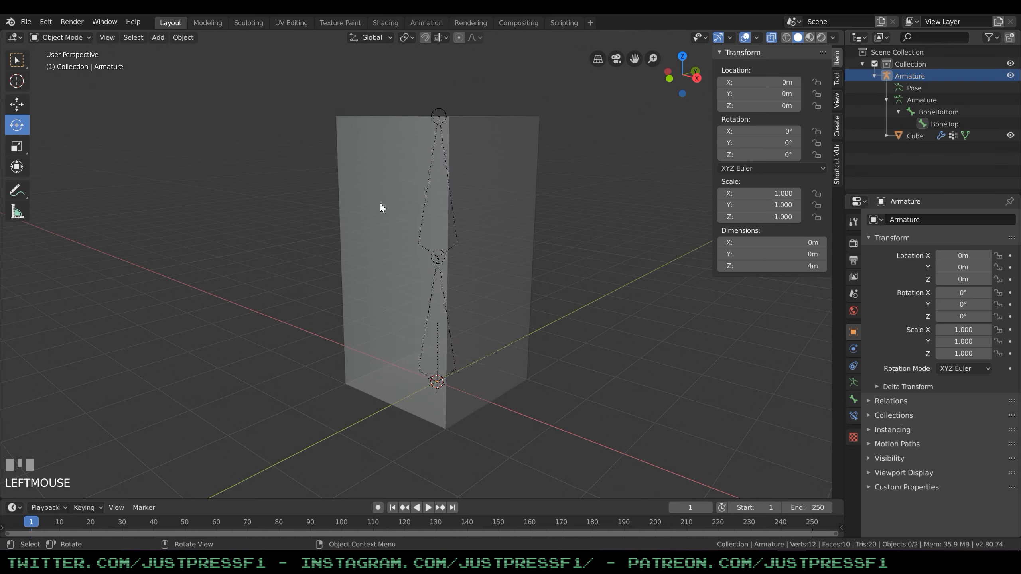
{"action": "left_click", "coordinate": [425, 202]}
{"action": "left_click", "coordinate": [911, 77]}
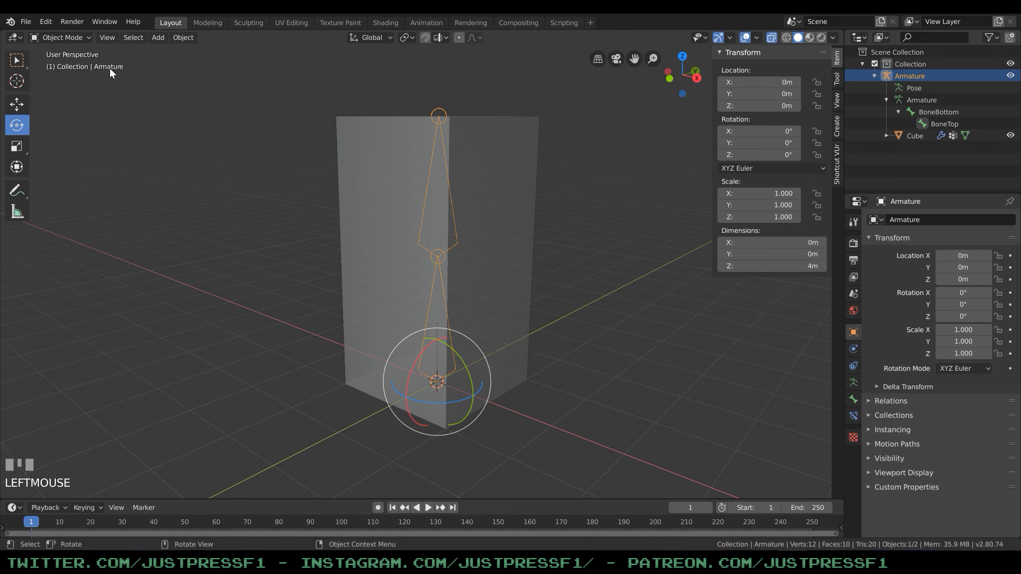
{"action": "left_click", "coordinate": [60, 37]}
{"action": "left_click", "coordinate": [59, 77]}
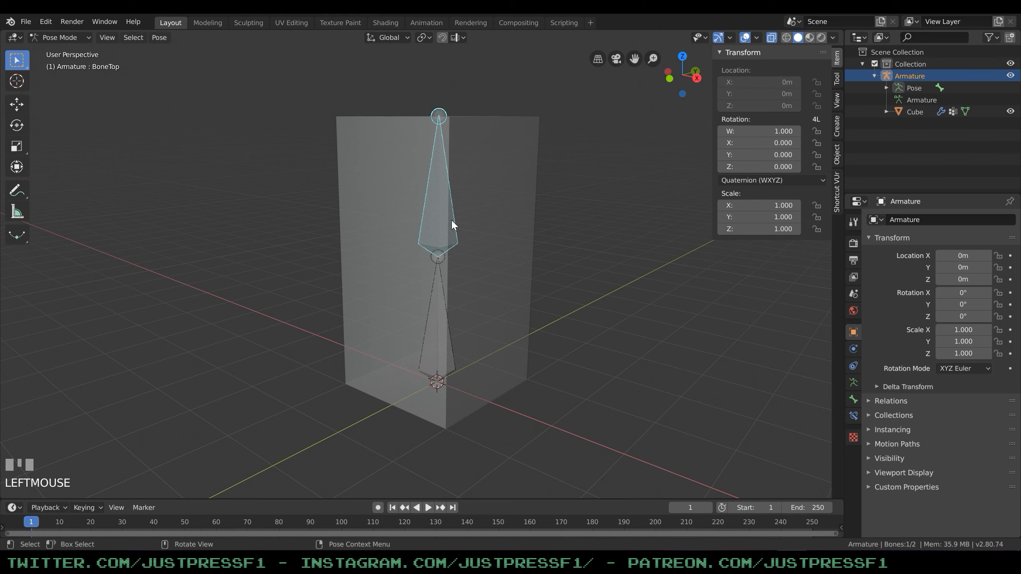
Test the adjusted weights by rotating BoneTop to one side and the other, cancelling both rotations.
{"action": "key", "text": "r"}
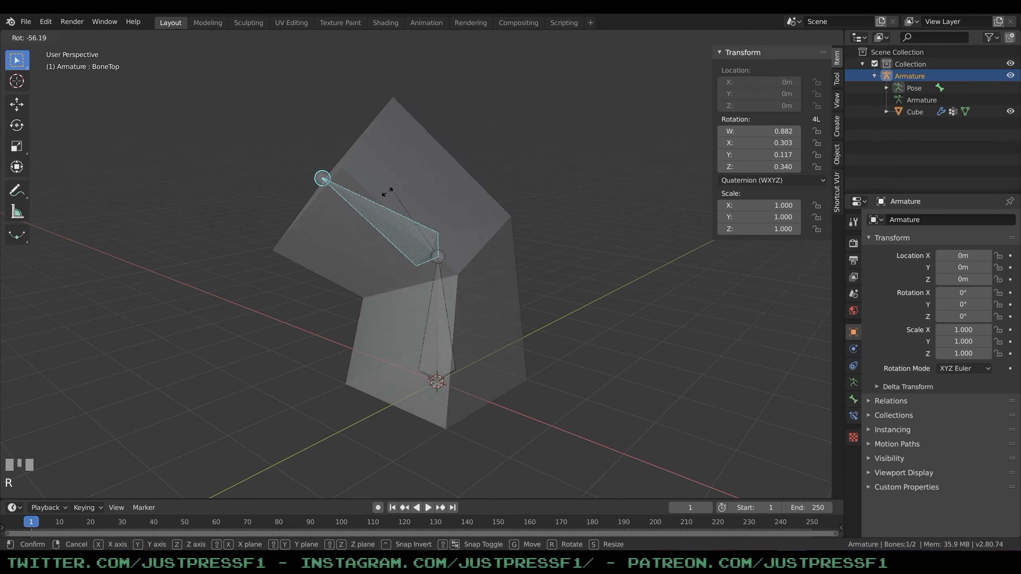
{"action": "right_click", "coordinate": [415, 278]}
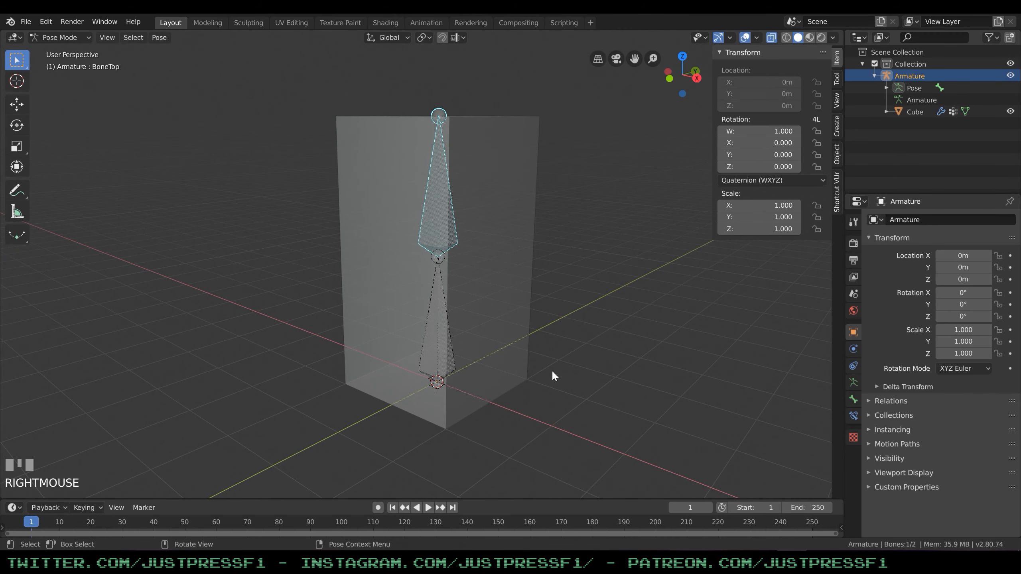
{"action": "key", "text": "r"}
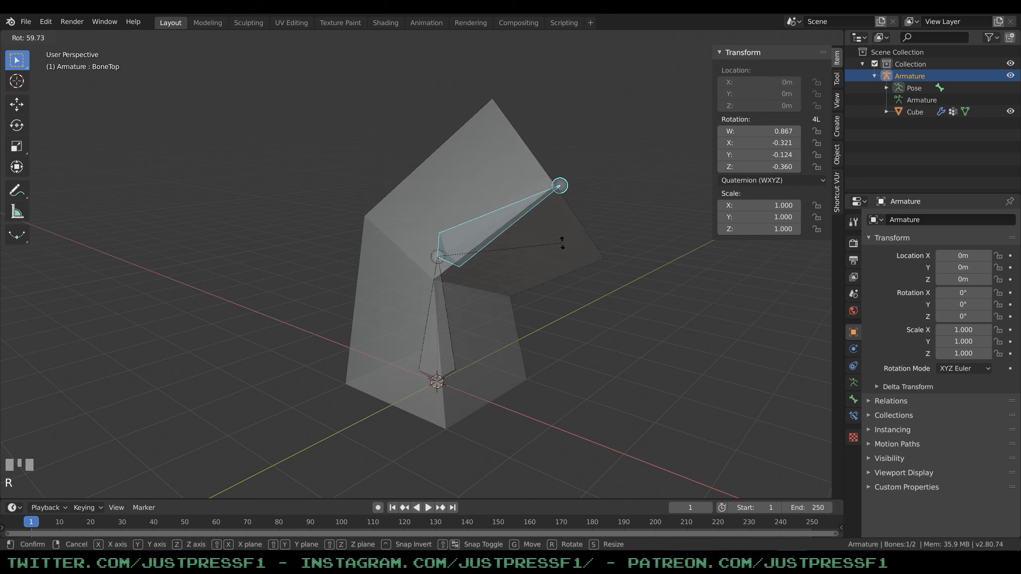
{"action": "right_click", "coordinate": [615, 278]}
{"action": "left_click", "coordinate": [234, 259]}
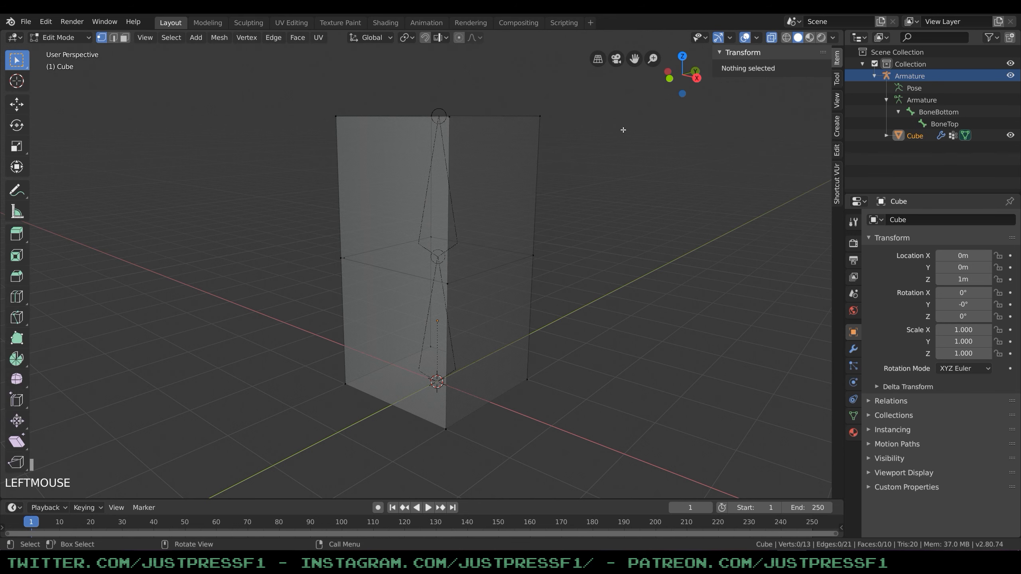
Switch to the Animation workspace and change the Dope Sheet to the Action Editor.
{"action": "left_click", "coordinate": [426, 22]}
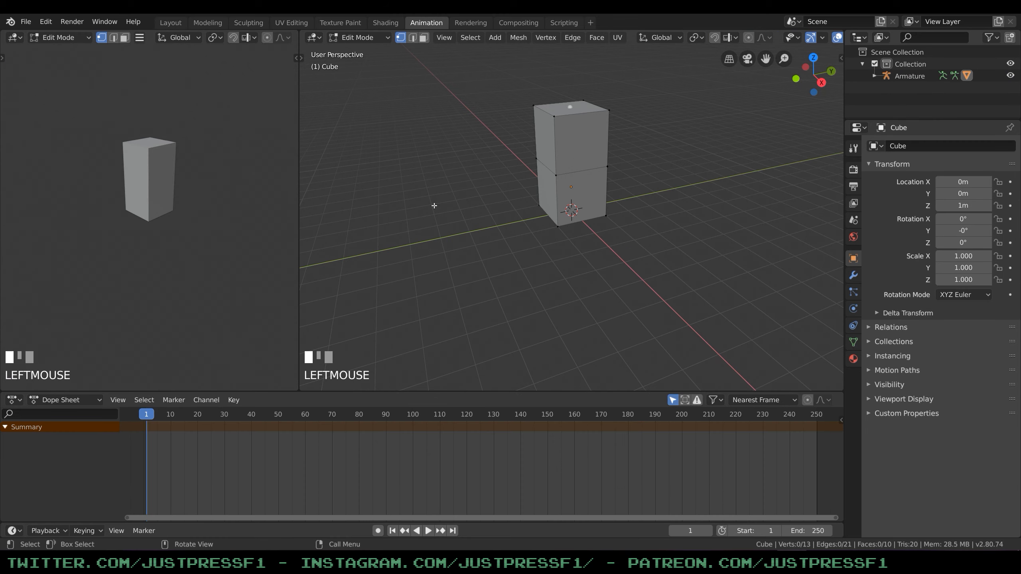
{"action": "middle_click_drag", "start_coordinate": [664, 147], "coordinate": [675, 151]}
{"action": "scroll", "coordinate": [675, 151], "scroll_direction": "up", "scroll_amount": 1}
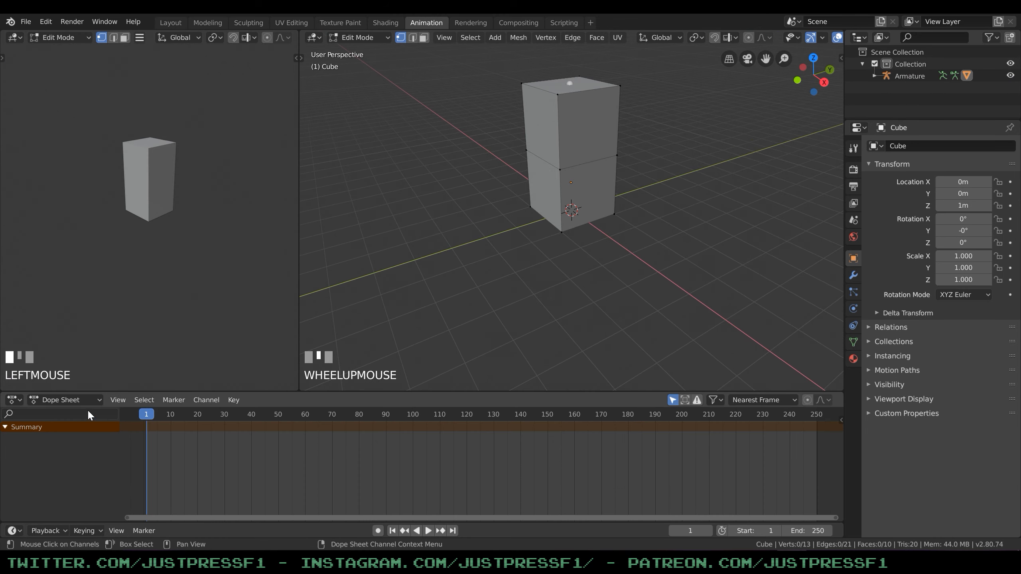
{"action": "left_click", "coordinate": [14, 400]}
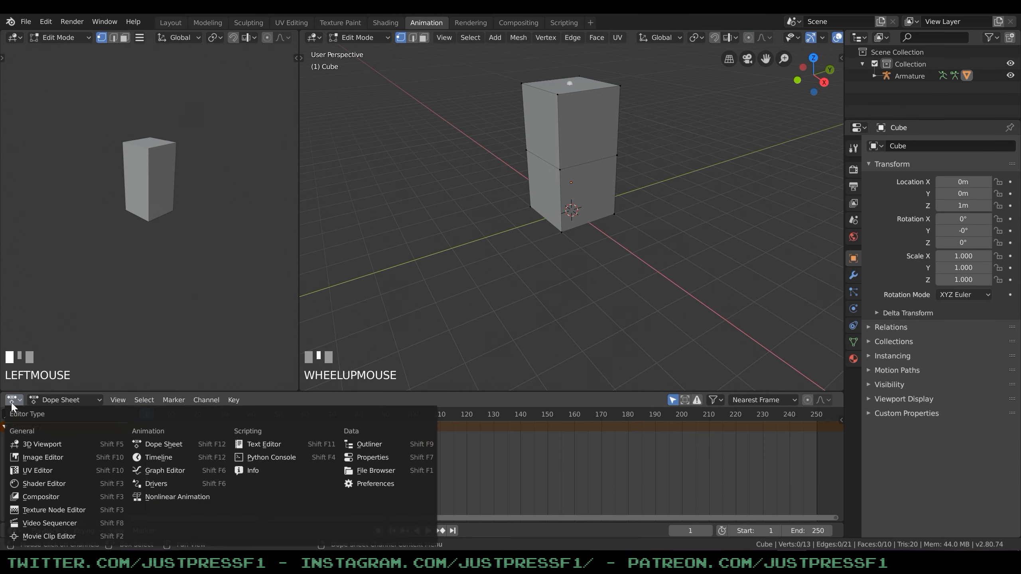
{"action": "left_click", "coordinate": [170, 444]}
{"action": "left_click", "coordinate": [76, 400]}
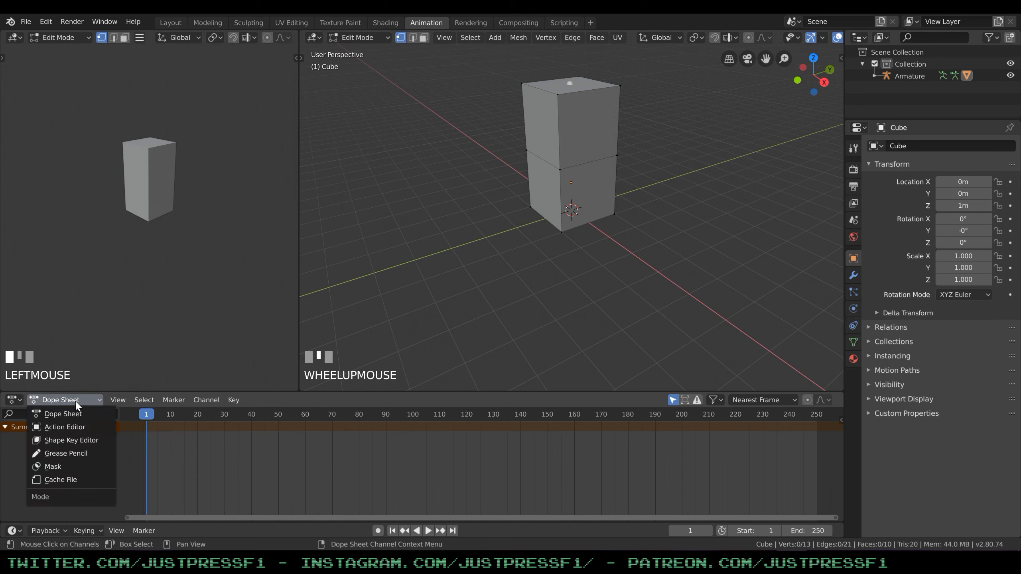
{"action": "left_click", "coordinate": [73, 428]}
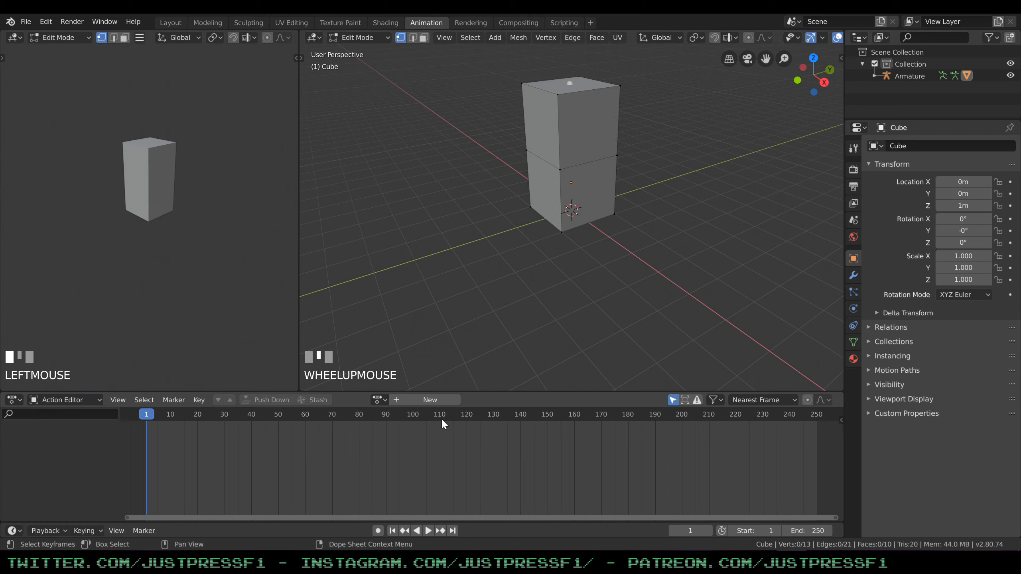
Create a new action named Idle and protect it with a fake user.
{"action": "left_click", "coordinate": [430, 400]}
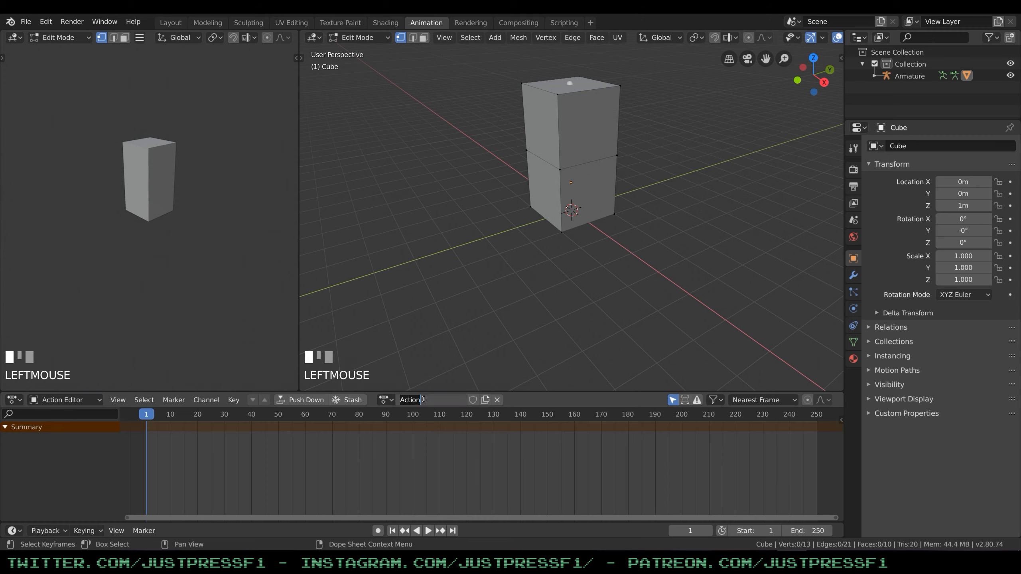
{"action": "key", "text": "BackSpace"}
{"action": "key", "text": "Return"}
{"action": "left_click", "coordinate": [469, 398]}
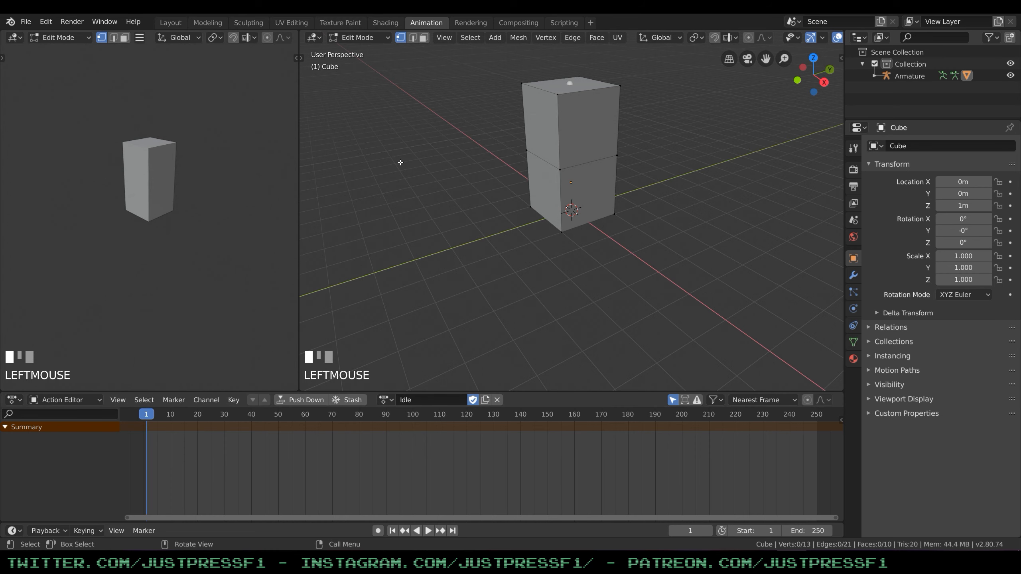
In the front view, return the box to Object Mode, turn on X-ray to reveal the bones and deselect everything.
{"action": "key", "text": "KP_1"}
{"action": "left_click", "coordinate": [445, 38]}
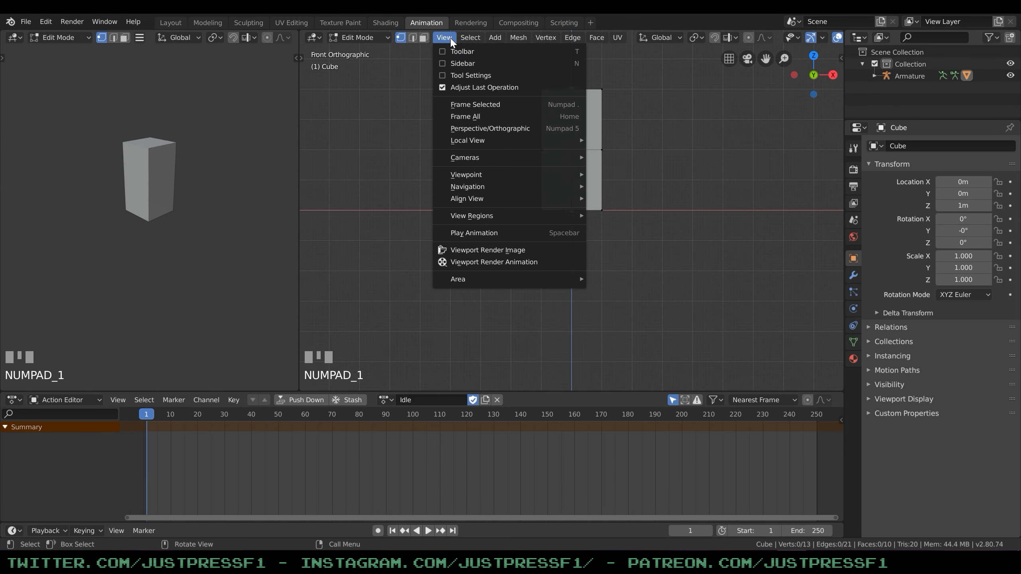
{"action": "mouse_move", "coordinate": [474, 181]}
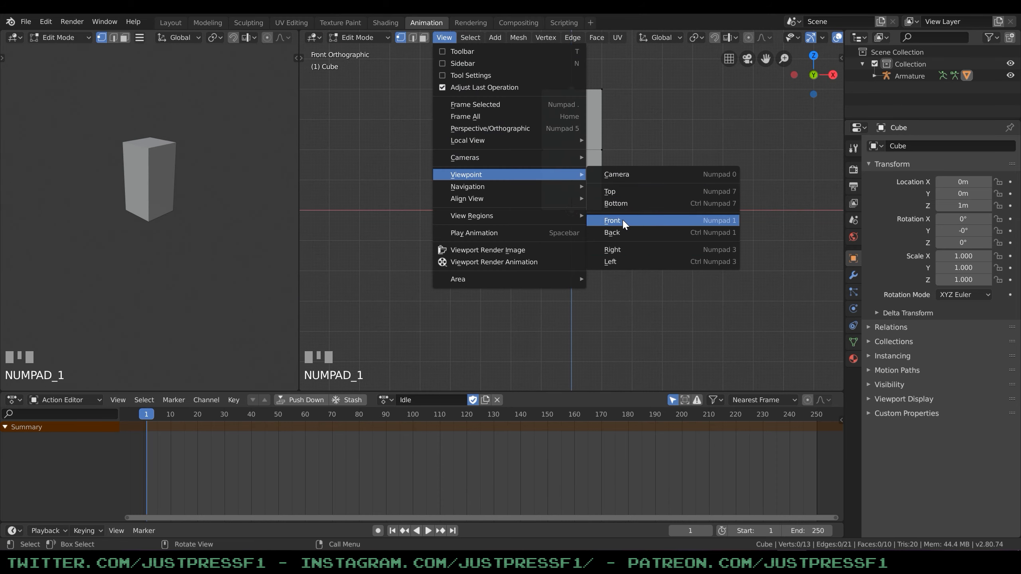
{"action": "scroll", "coordinate": [642, 99], "scroll_direction": "up", "scroll_amount": 3}
{"action": "middle_click_drag", "start_coordinate": [643, 93], "coordinate": [677, 139], "text": "shift"}
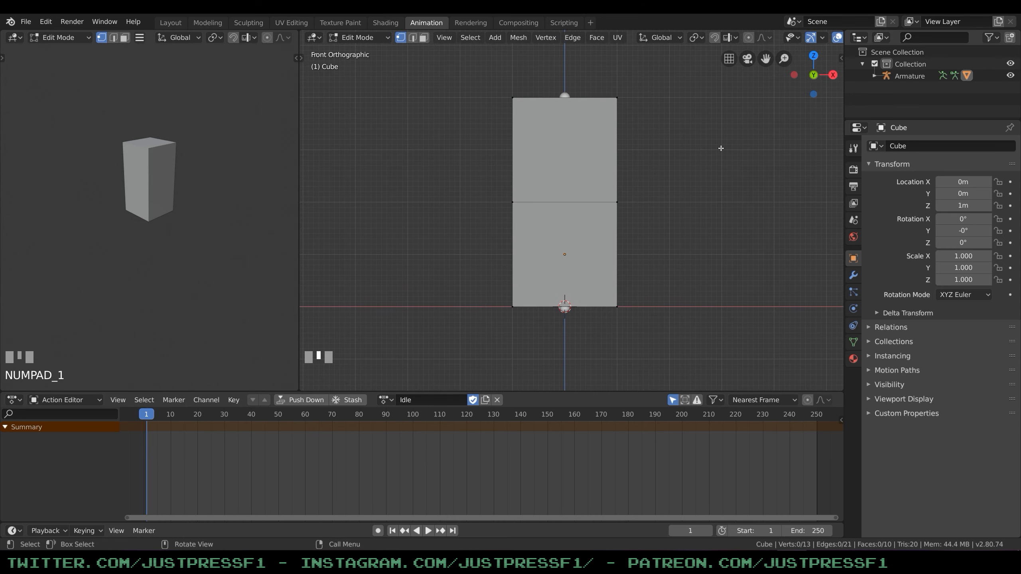
{"action": "left_click", "coordinate": [358, 37]}
{"action": "left_click", "coordinate": [356, 47]}
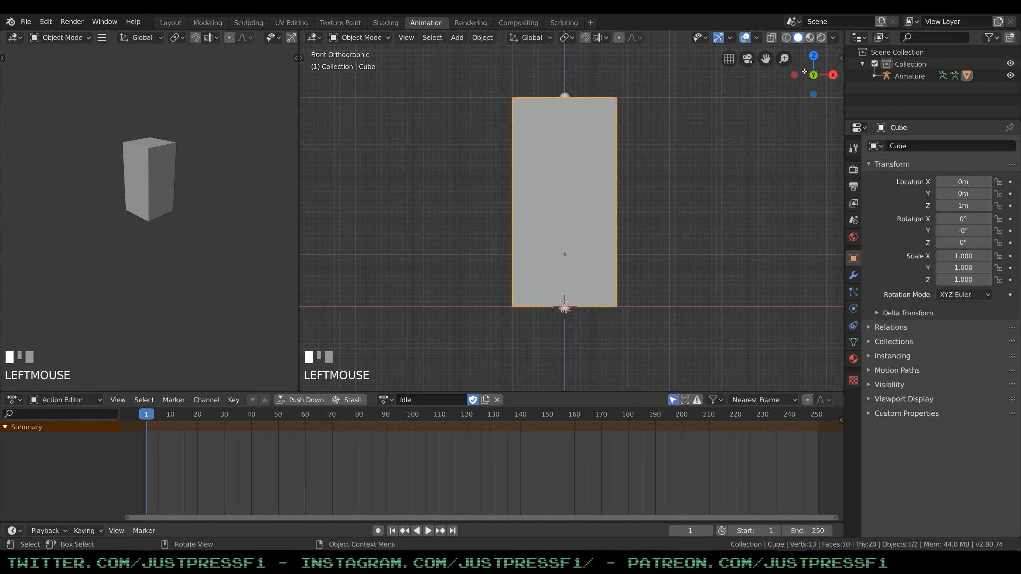
{"action": "left_click", "coordinate": [772, 39]}
{"action": "left_click", "coordinate": [644, 190]}
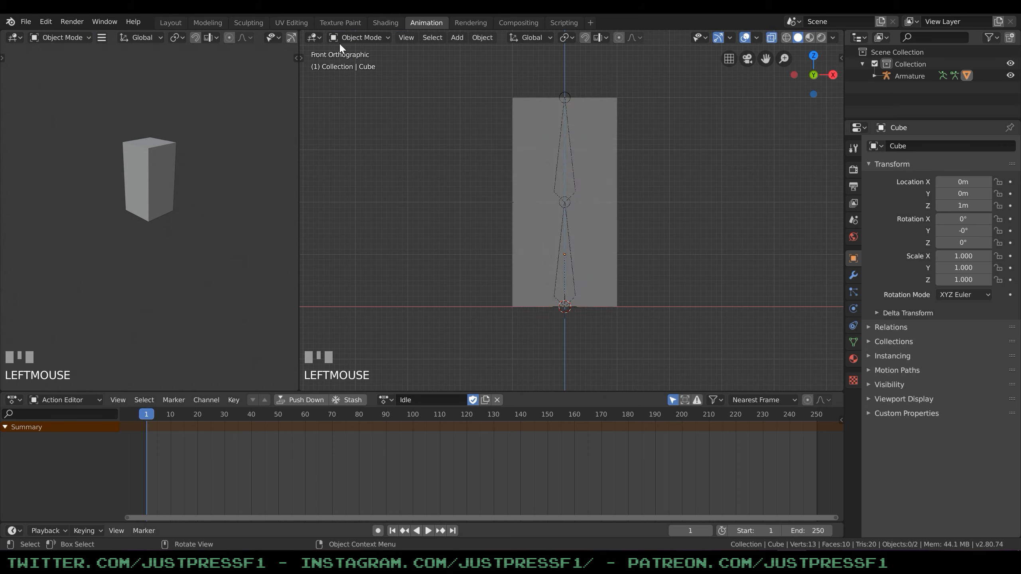
Select the armature in Object Mode and assign the Idle action to it.
{"action": "left_click", "coordinate": [357, 38]}
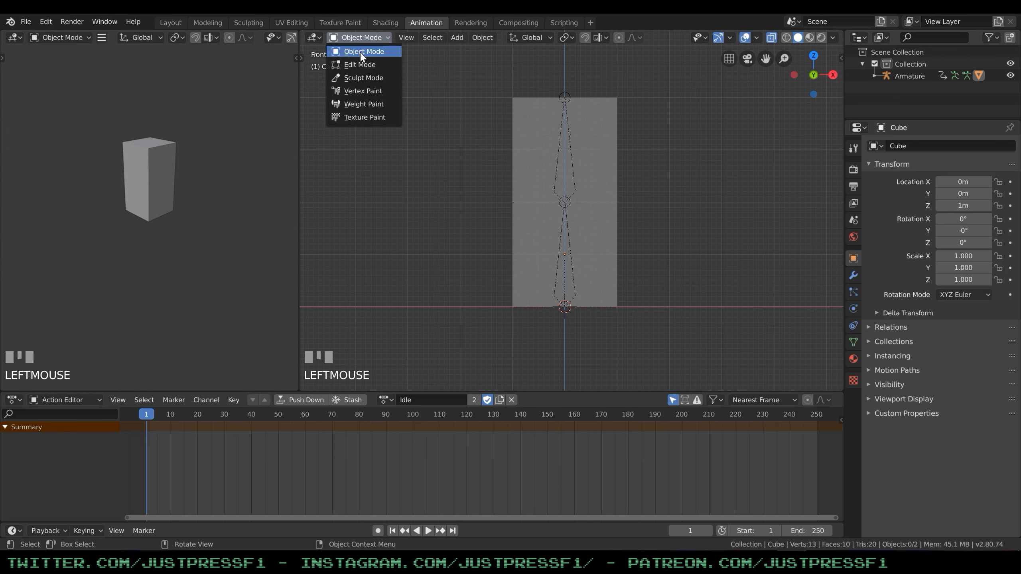
{"action": "left_click", "coordinate": [359, 49]}
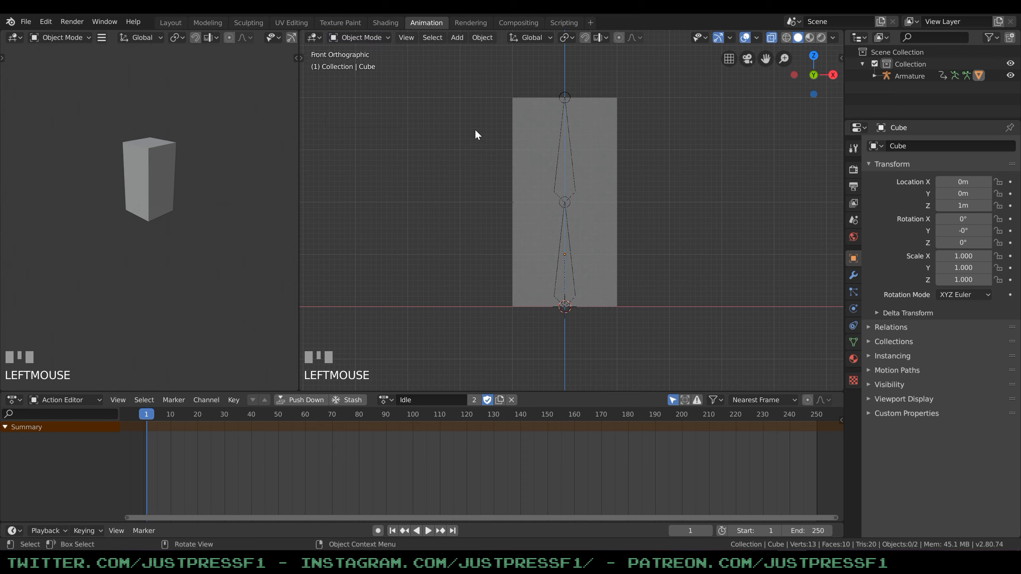
{"action": "left_click", "coordinate": [559, 162]}
{"action": "left_click", "coordinate": [385, 400]}
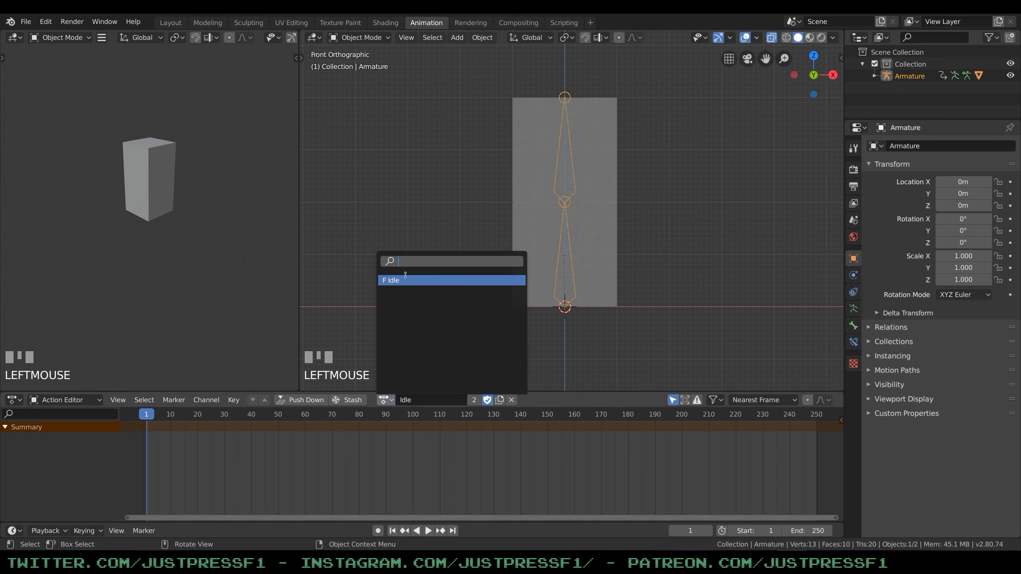
{"action": "left_click", "coordinate": [398, 281]}
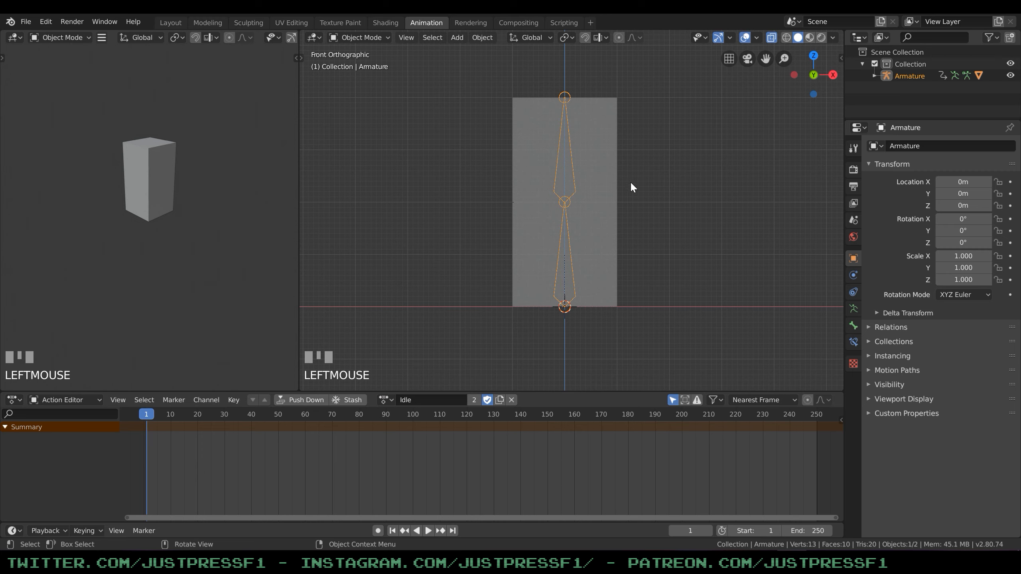
Switch the selected armature to Pose Mode.
{"action": "left_click", "coordinate": [575, 180]}
{"action": "left_click", "coordinate": [574, 180]}
{"action": "left_click", "coordinate": [359, 37]}
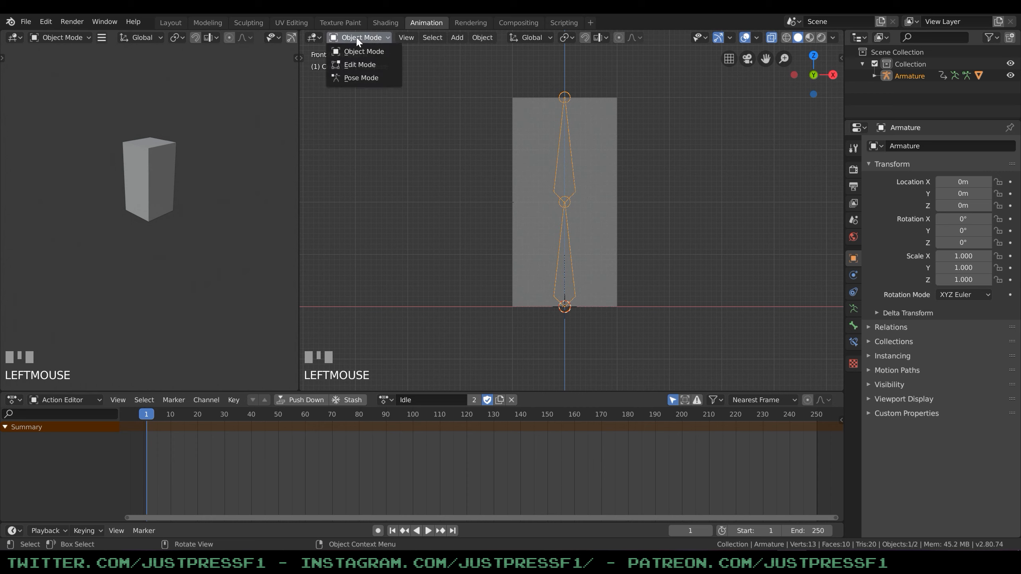
{"action": "left_click", "coordinate": [361, 77]}
Test BoneTop's rotation to one side and cancel it.
{"action": "left_click", "coordinate": [573, 166]}
{"action": "key", "text": "r"}
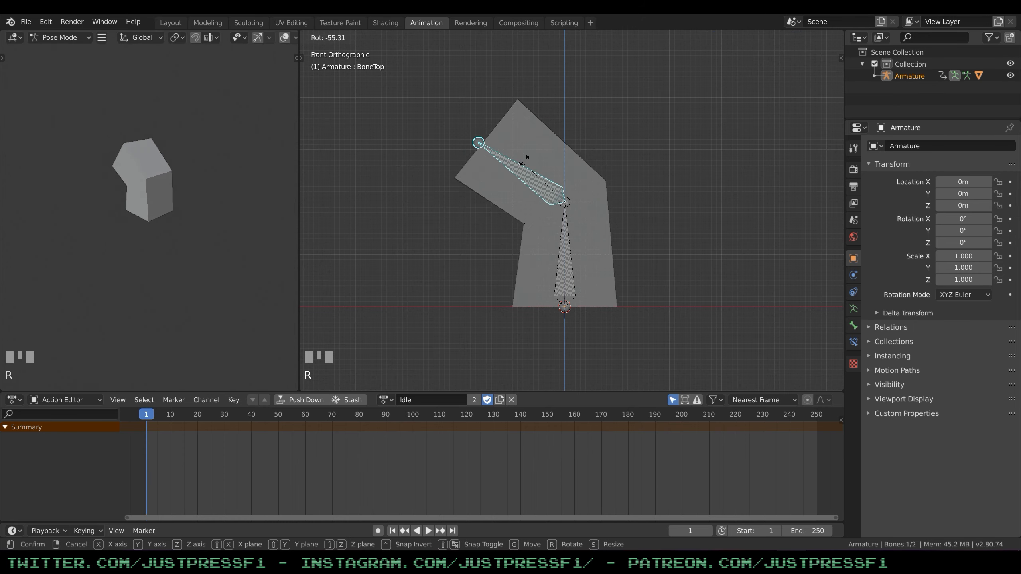
{"action": "right_click", "coordinate": [543, 162]}
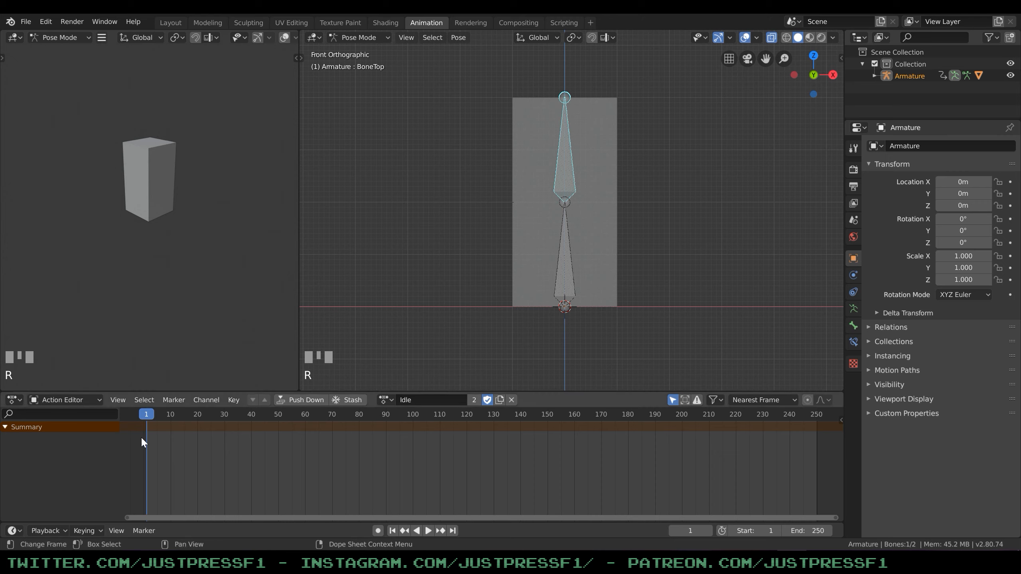
Select both bones and insert a LocRot keyframe for them at frame 1.
{"action": "key", "text": "a"}
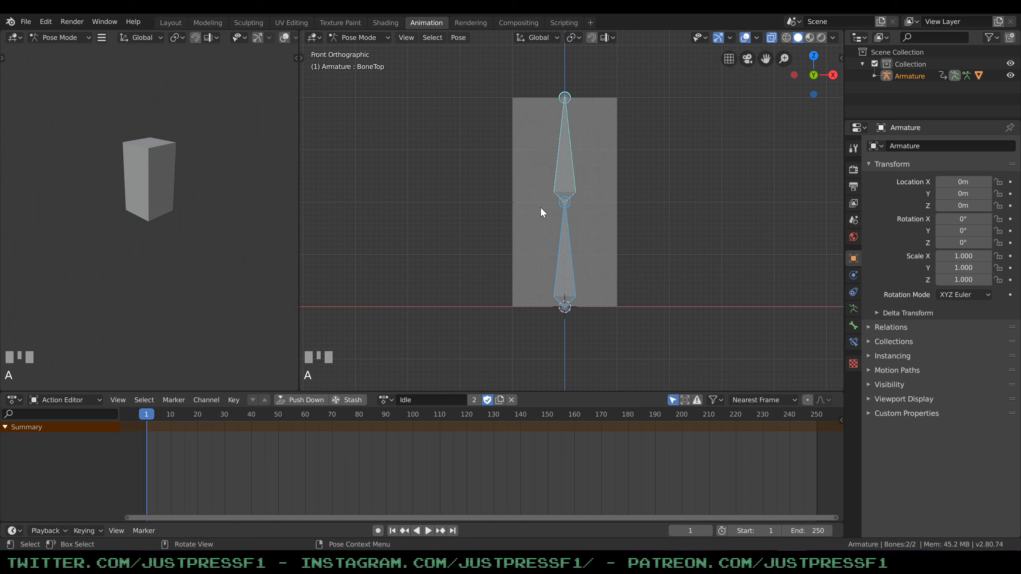
{"action": "key", "text": "i"}
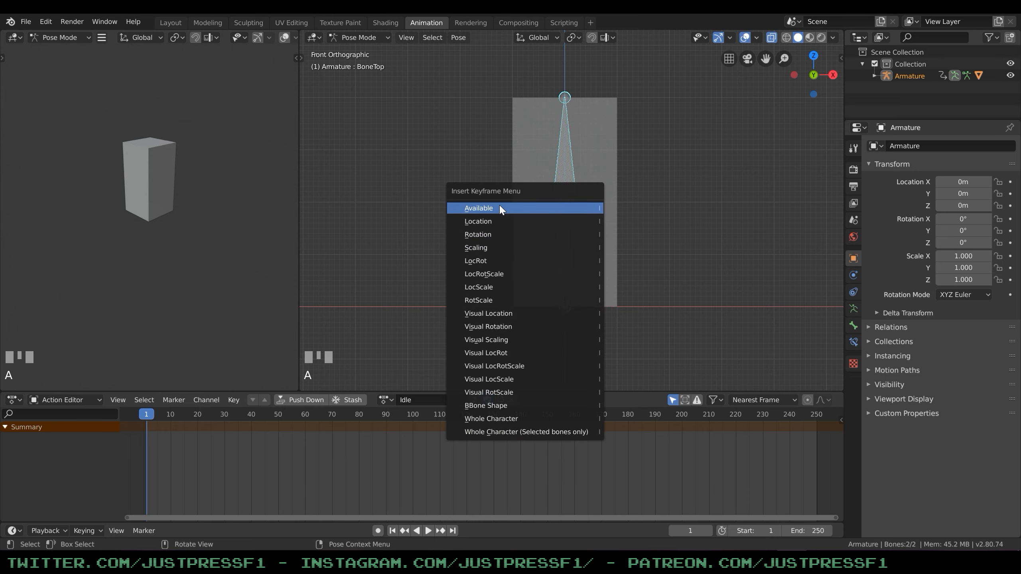
{"action": "left_click", "coordinate": [482, 261]}
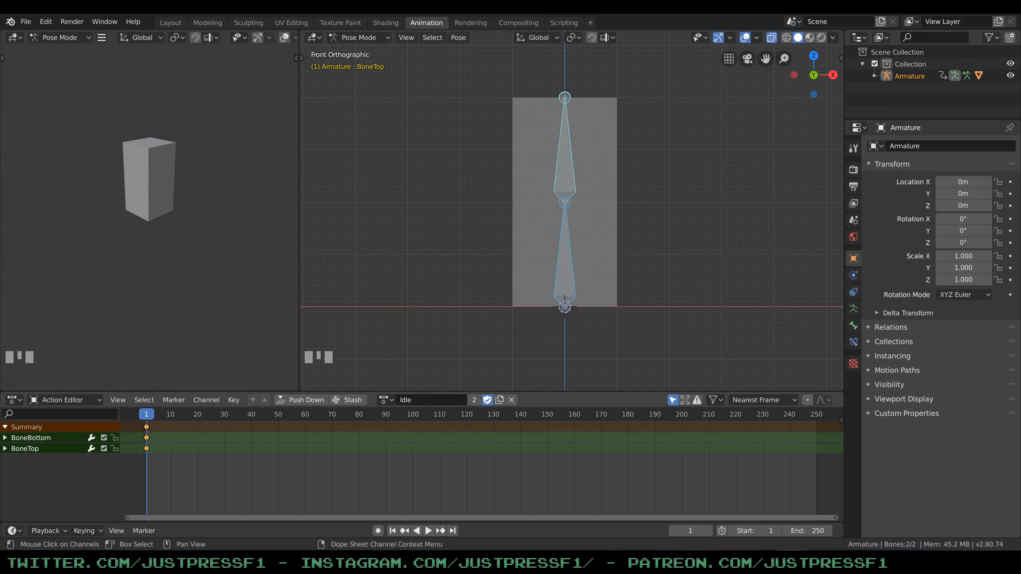
Examine BoneBottom's keyed channels, collapse them, and check how deselecting and reselecting the bones affects the listed keyframes.
{"action": "left_click", "coordinate": [5, 438]}
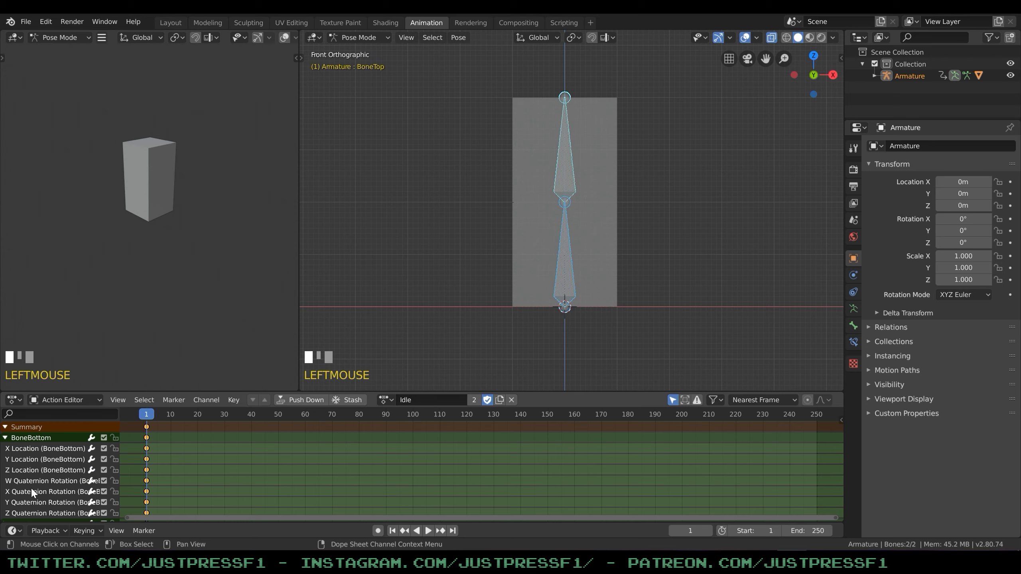
{"action": "left_click", "coordinate": [5, 437]}
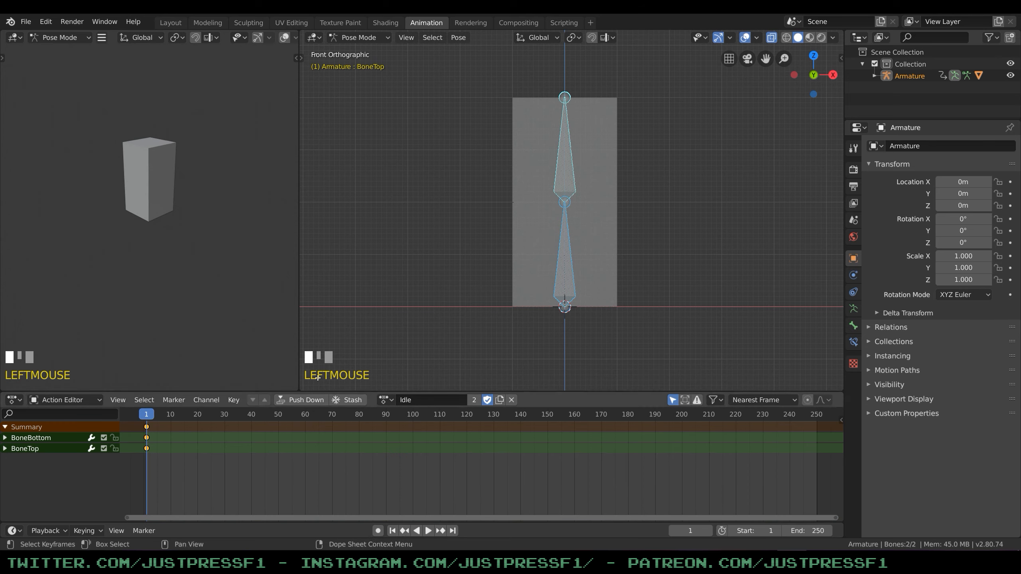
{"action": "left_click", "coordinate": [599, 228]}
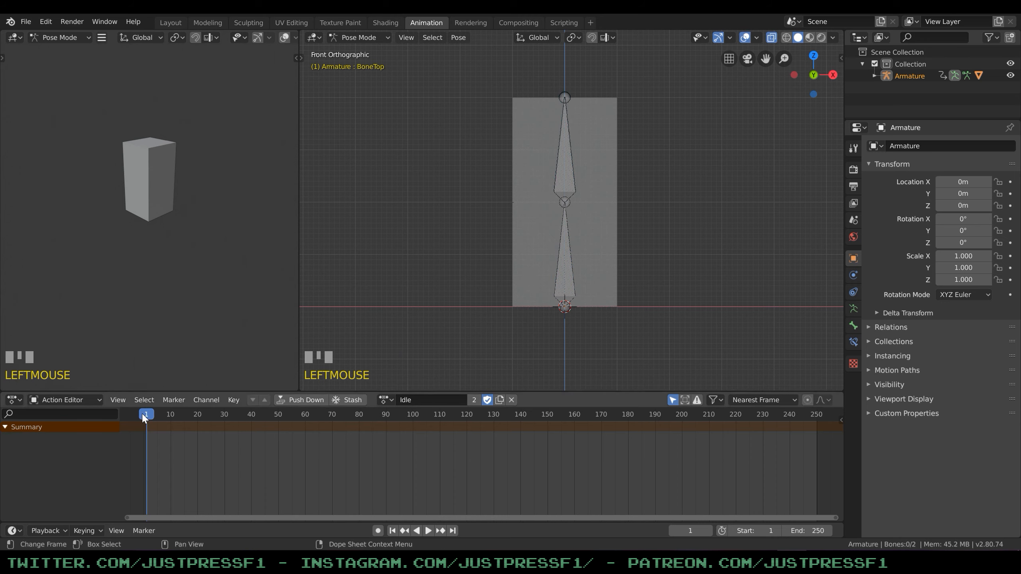
{"action": "key", "text": "a"}
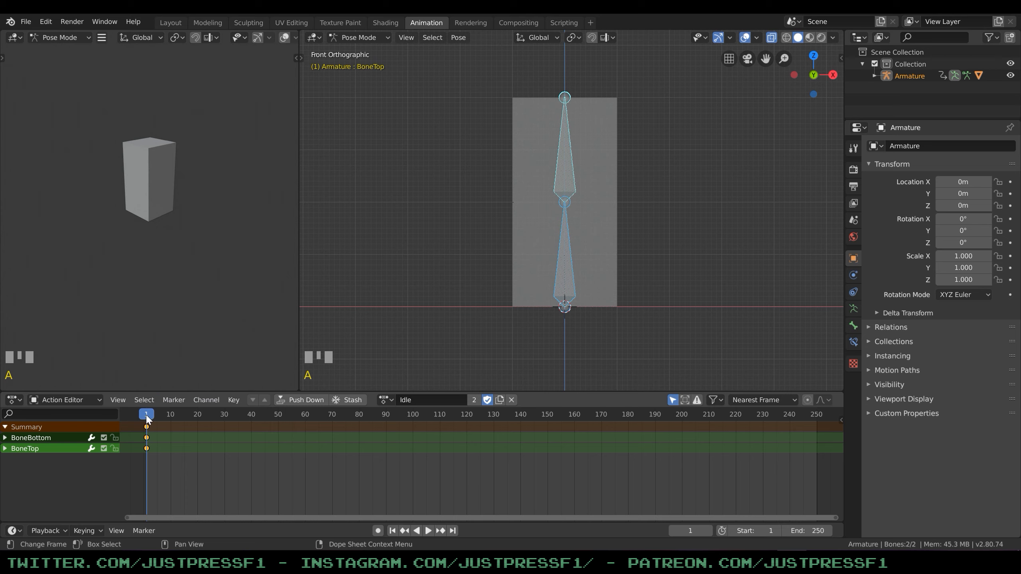
Go to frame 20 and tilt BoneTop slightly towards negative X.
{"action": "left_click_drag", "start_coordinate": [148, 419], "coordinate": [197, 422]}
{"action": "left_click", "coordinate": [571, 176]}
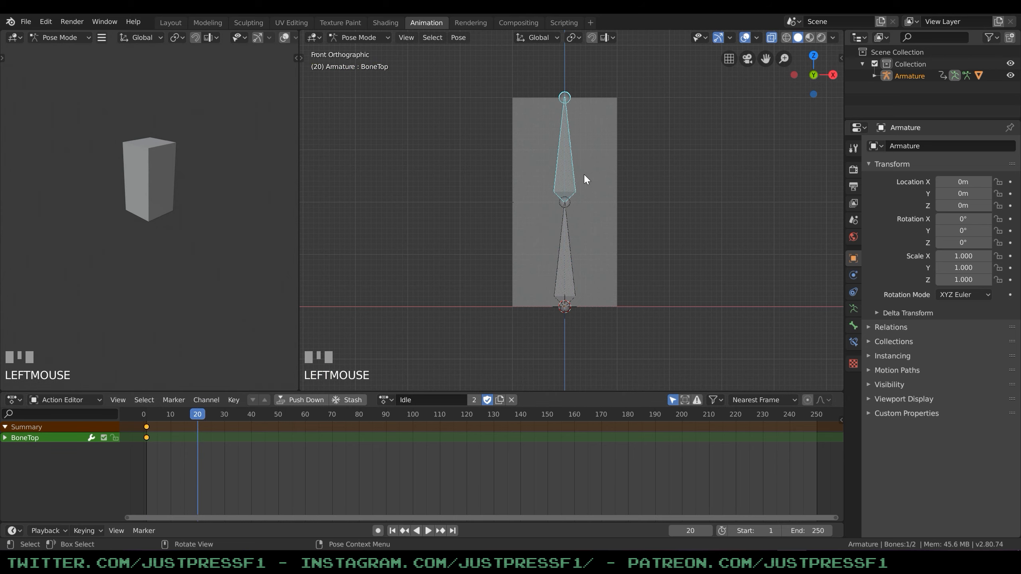
{"action": "key", "text": "r"}
{"action": "left_click", "coordinate": [579, 163]}
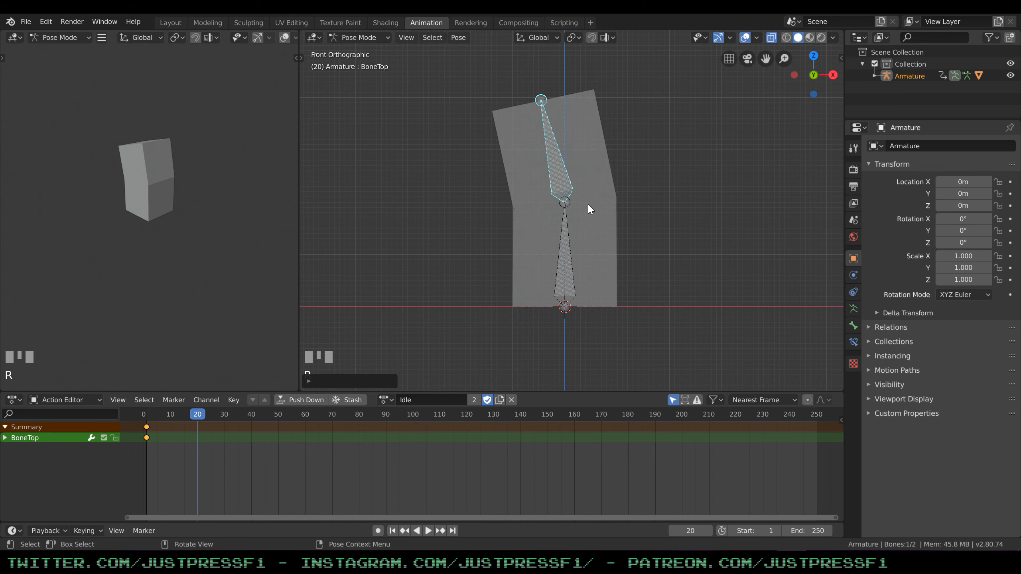
Insert a LocRot keyframe for both bones at frame 20 and deselect them.
{"action": "key", "text": "a"}
{"action": "key", "text": "i"}
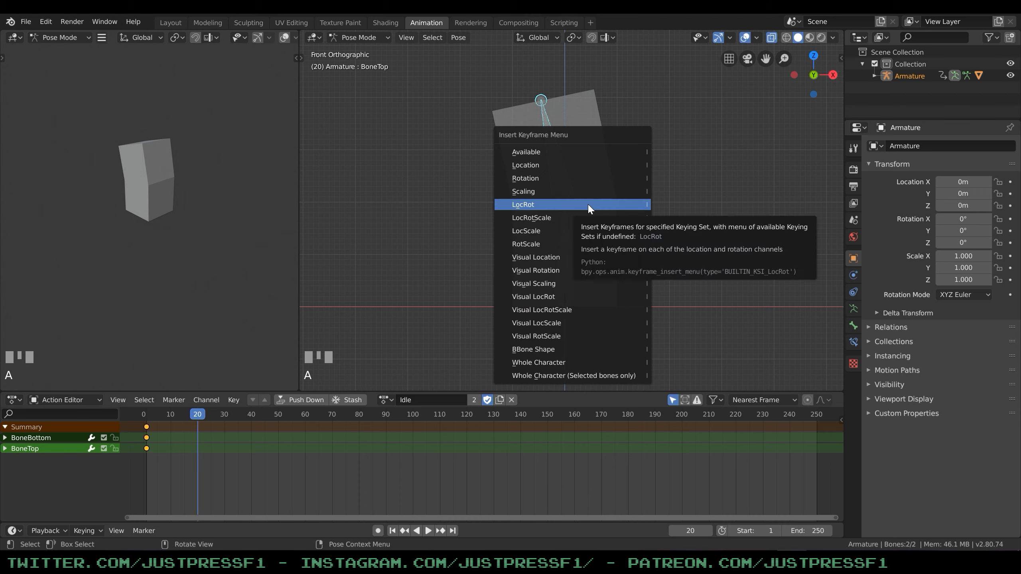
{"action": "left_click", "coordinate": [588, 204]}
{"action": "left_click", "coordinate": [561, 176]}
{"action": "key", "text": "i"}
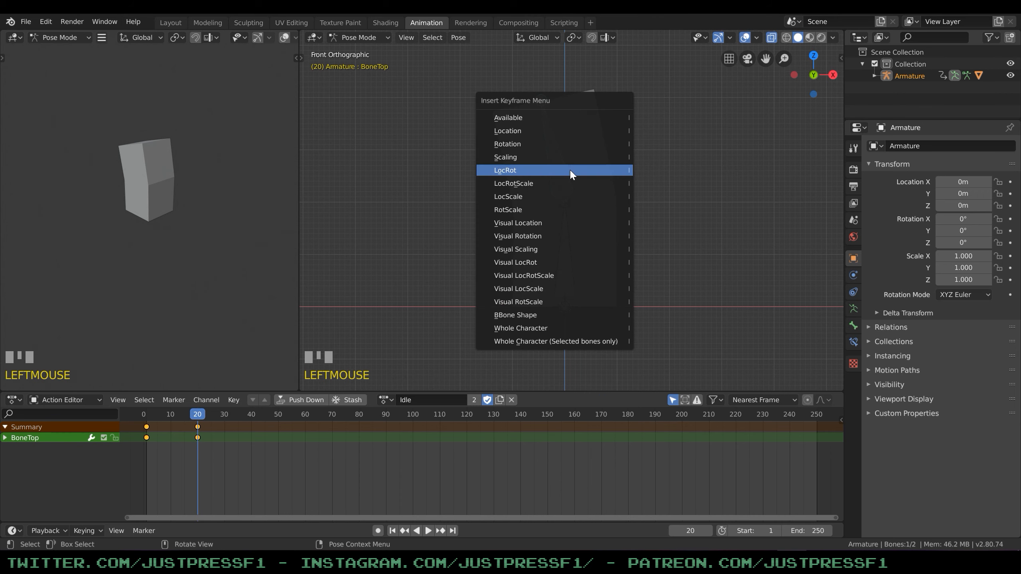
{"action": "left_click", "coordinate": [681, 155]}
{"action": "key", "text": "a"}
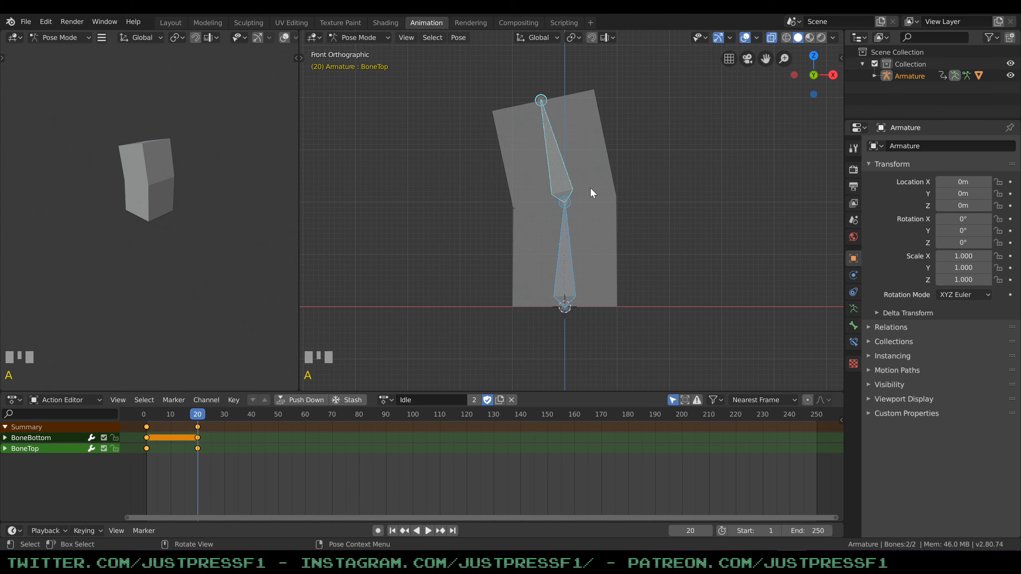
{"action": "key", "text": "i"}
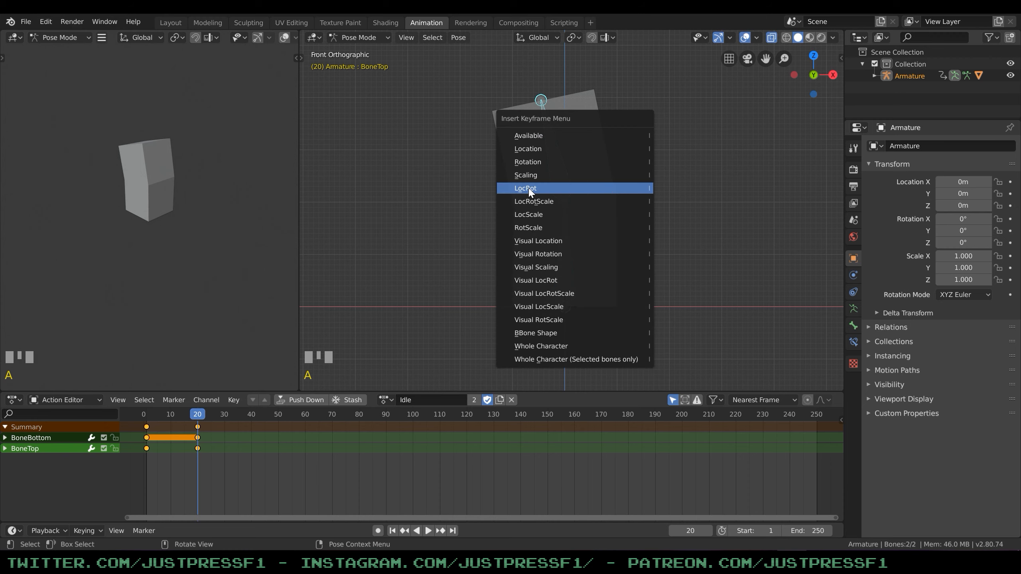
{"action": "left_click", "coordinate": [590, 189]}
{"action": "left_click", "coordinate": [655, 199]}
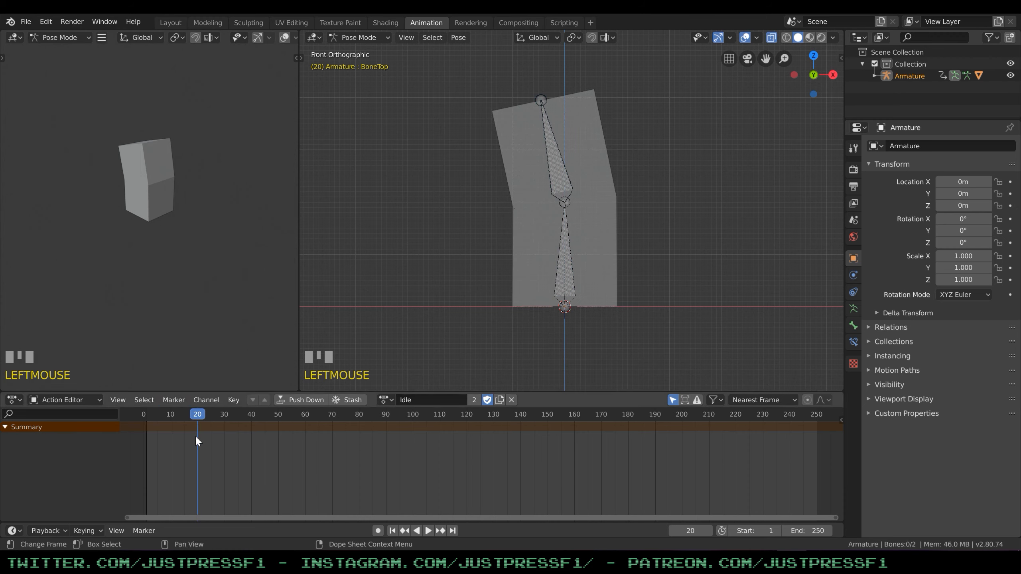
Copy BoneTop's frame 1 keyframe, paste it at frame 40 and play the Idle animation.
{"action": "left_click_drag", "start_coordinate": [197, 417], "coordinate": [250, 425]}
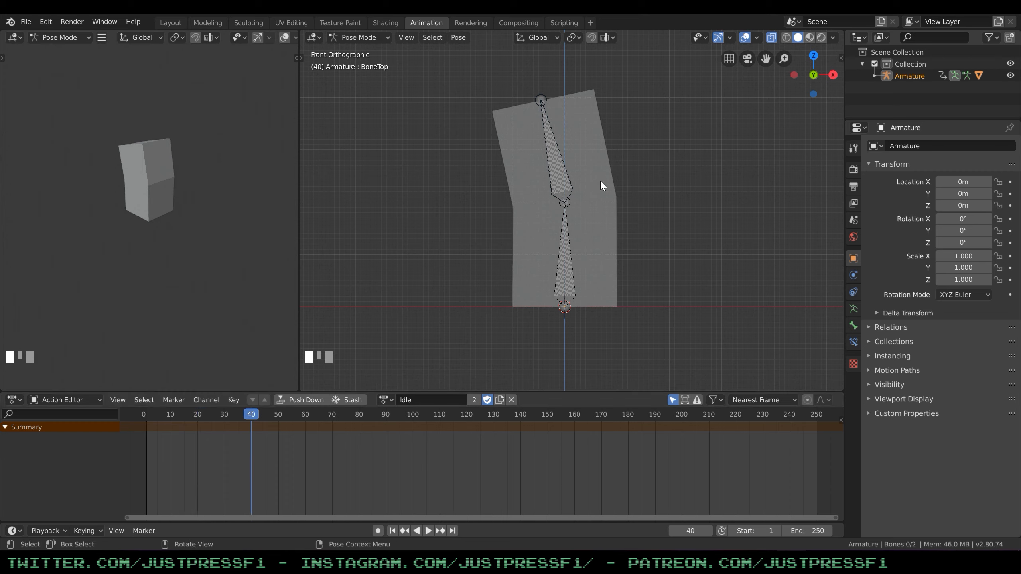
{"action": "left_click", "coordinate": [570, 174]}
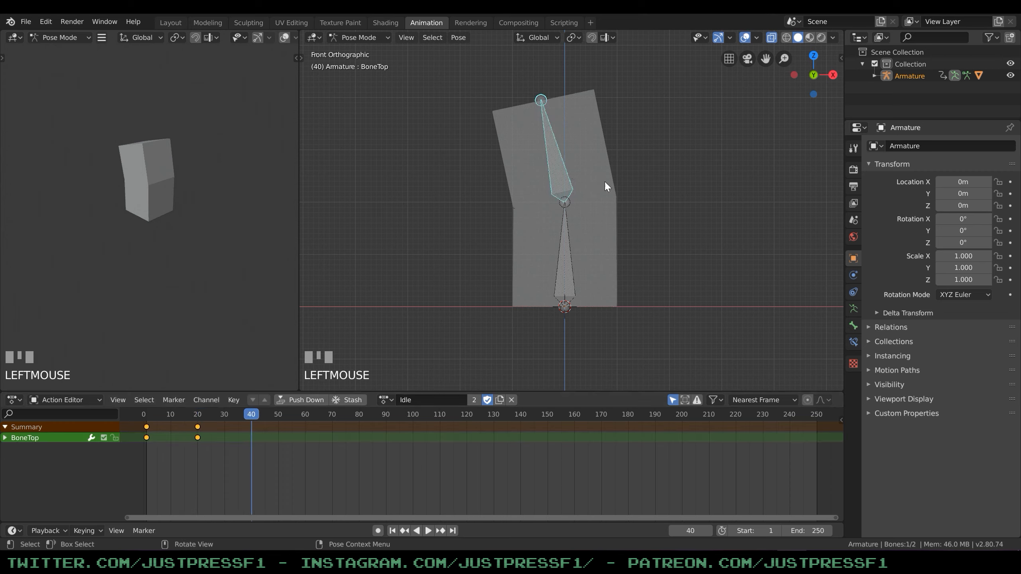
{"action": "left_click", "coordinate": [146, 429]}
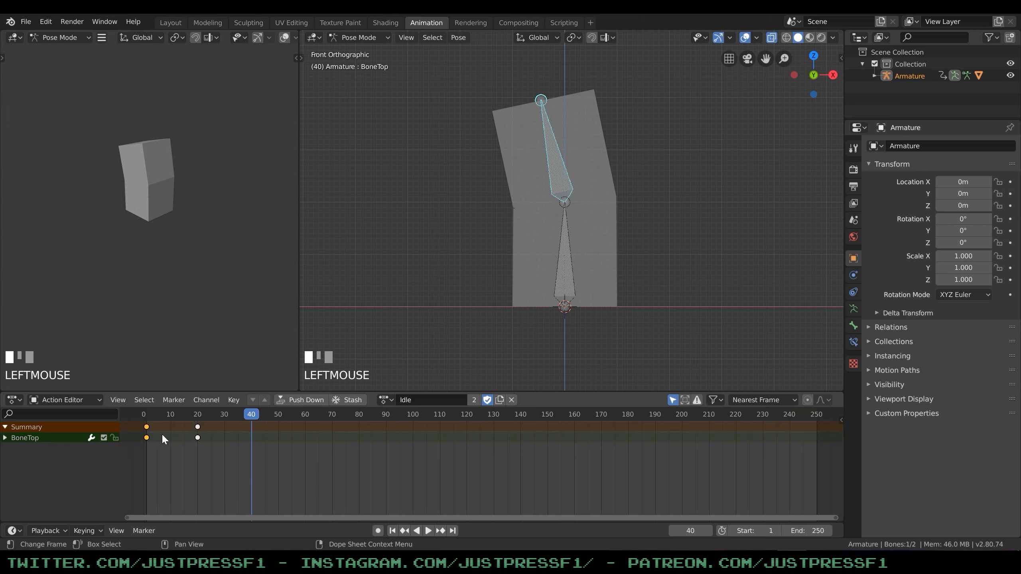
{"action": "left_click", "coordinate": [196, 436]}
{"action": "left_click", "coordinate": [147, 429]}
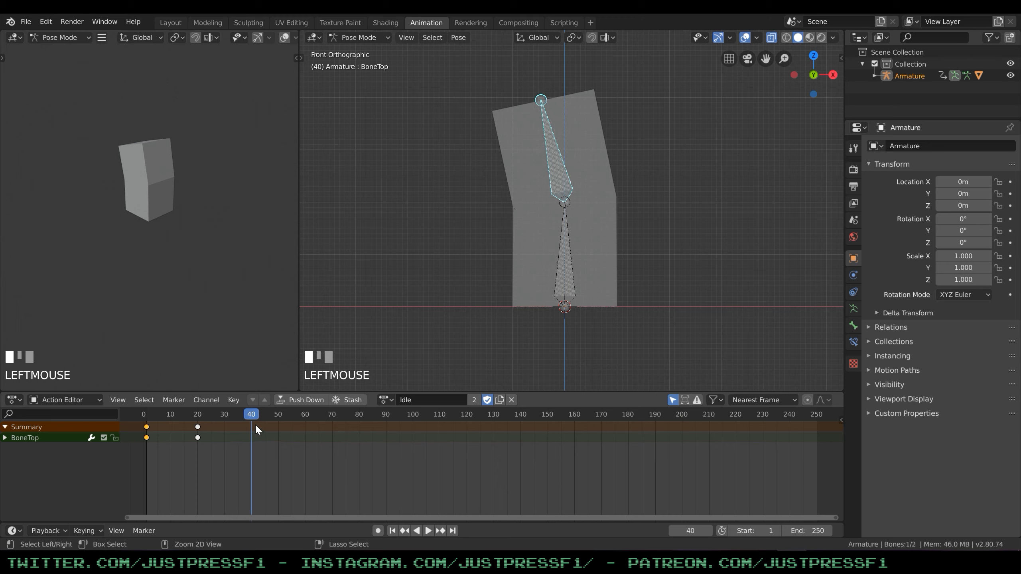
{"action": "key", "text": "space"}
{"action": "left_click_drag", "start_coordinate": [256, 417], "coordinate": [143, 414]}
{"action": "key", "text": "ctrl+v"}
{"action": "key", "text": "space"}
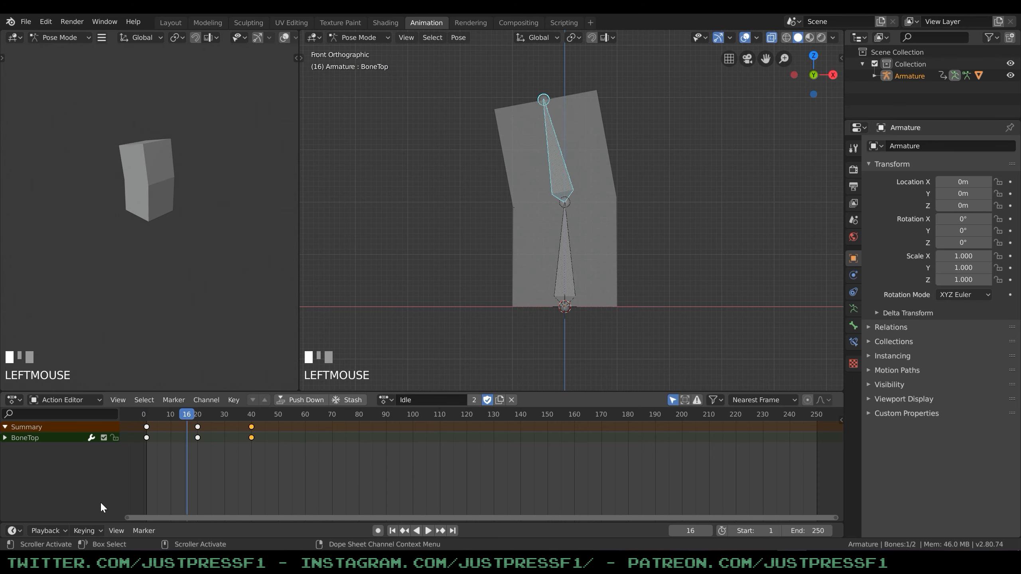
Enlarge the timeline and set the animation's end frame to 40, checking the loop in playback.
{"action": "left_click_drag", "start_coordinate": [114, 523], "coordinate": [129, 480]}
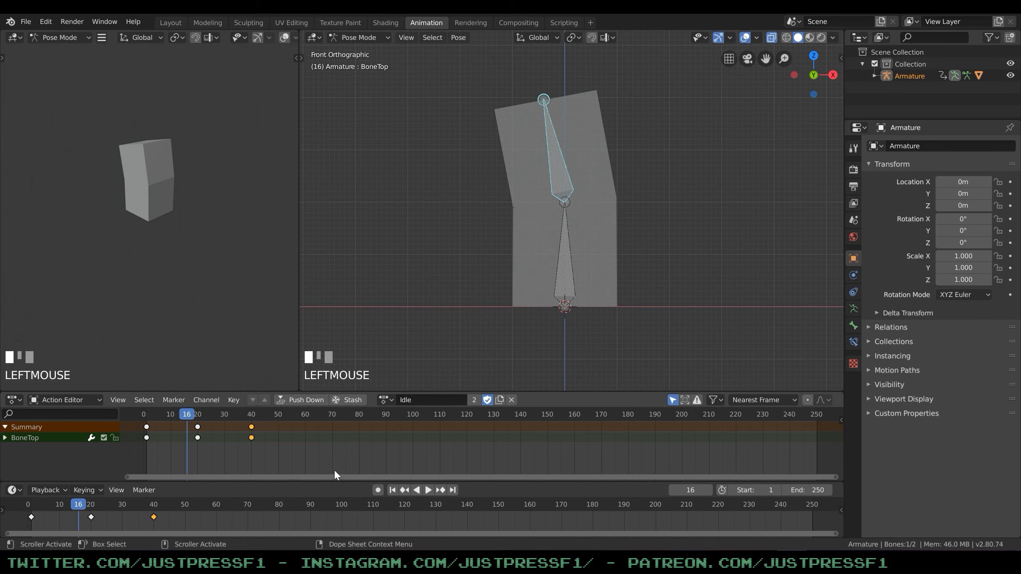
{"action": "left_click", "coordinate": [793, 494]}
{"action": "type", "text": "40"}
{"action": "key", "text": "Return"}
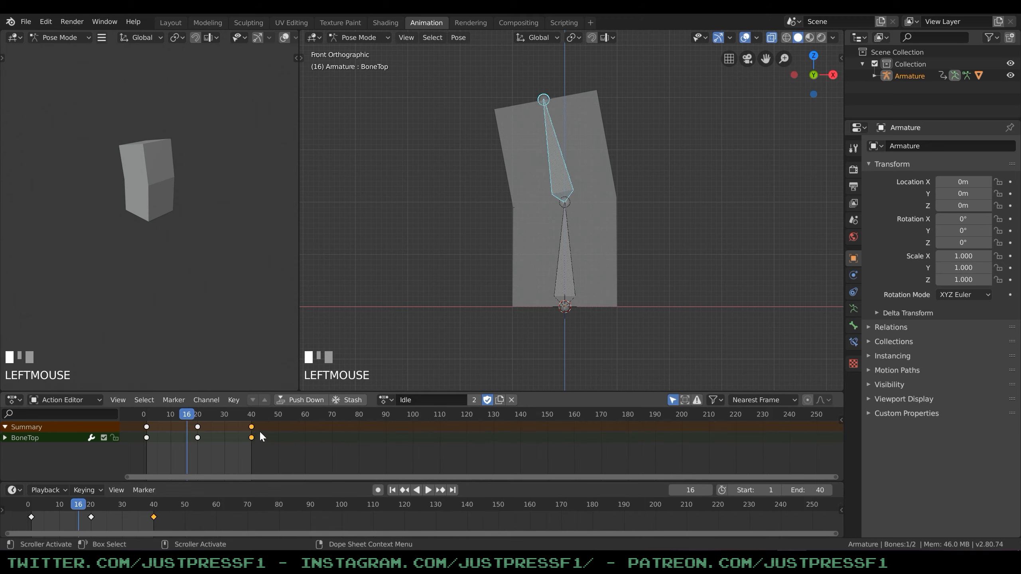
{"action": "key", "text": "space"}
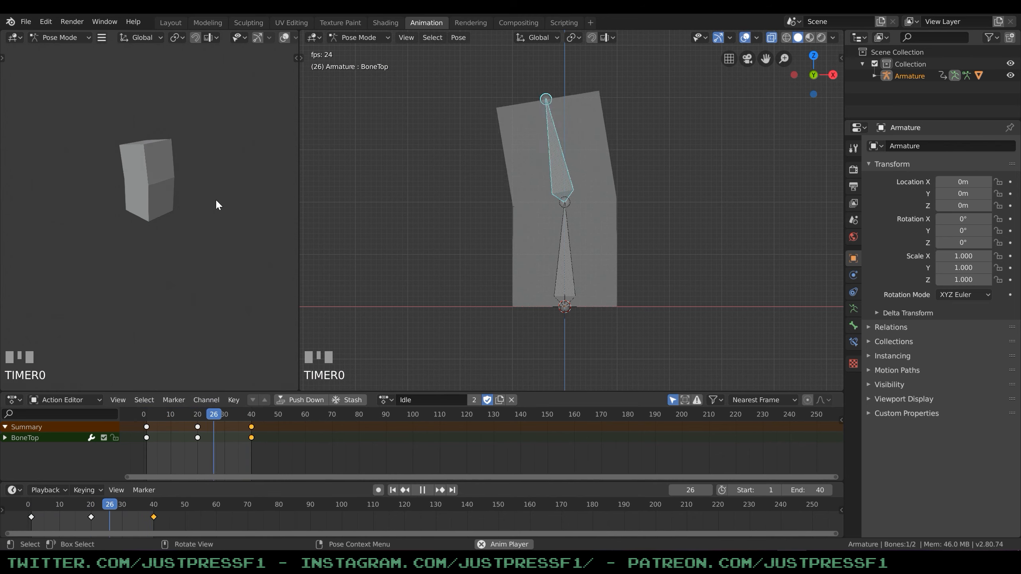
{"action": "key", "text": "space"}
Save the file over MadBox.blend in the Tutorials folder.
{"action": "left_click", "coordinate": [25, 21]}
{"action": "left_click", "coordinate": [39, 101]}
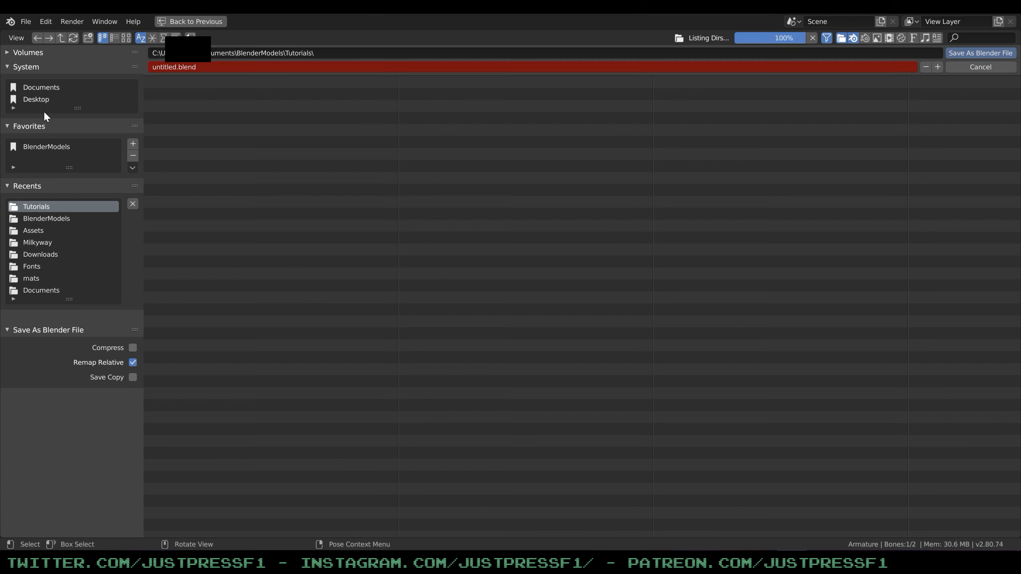
{"action": "left_click", "coordinate": [197, 94]}
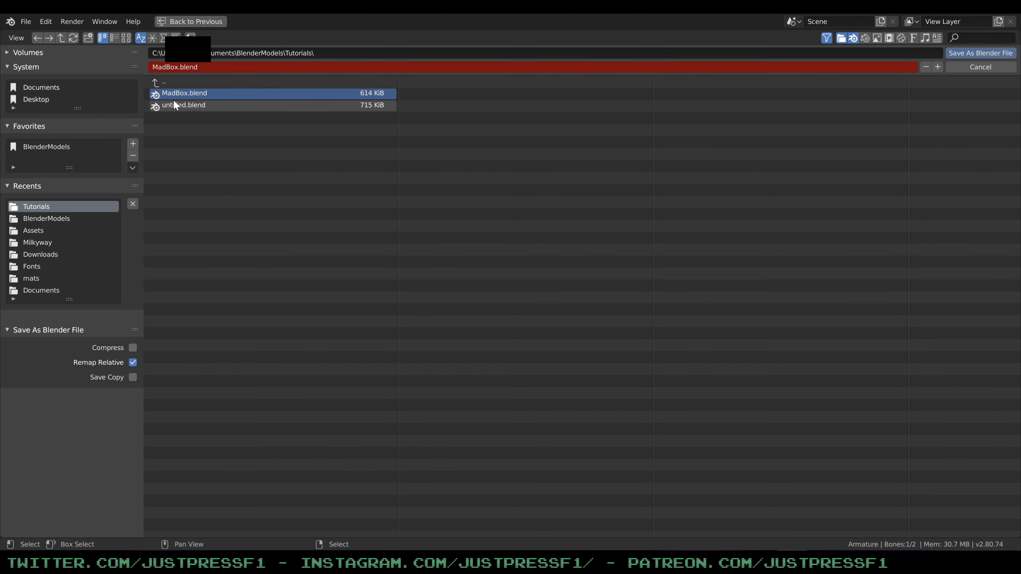
{"action": "left_click", "coordinate": [981, 53]}
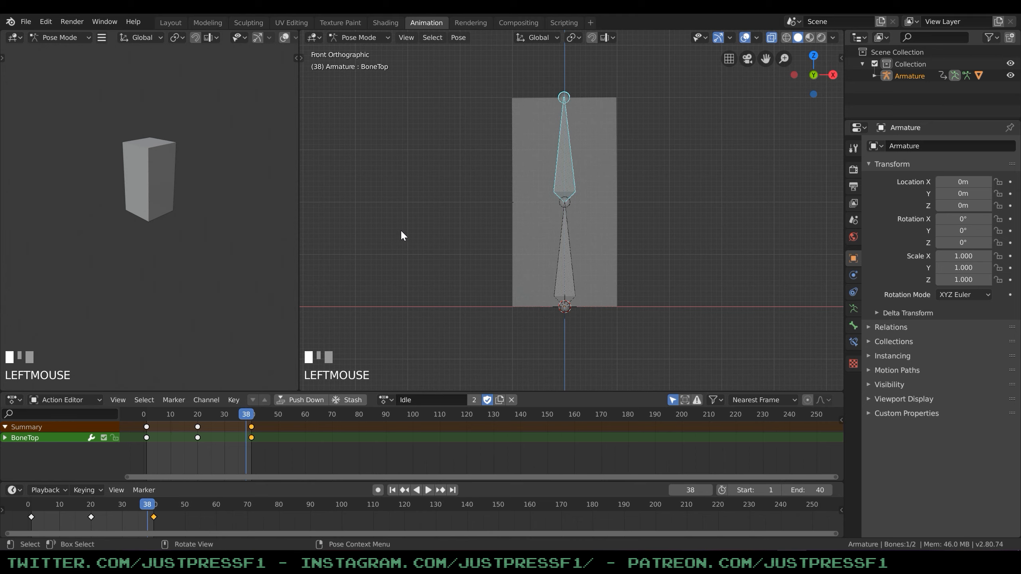
Deselect the bones, unlink the Idle action and create a new action named Attack with a fake user.
{"action": "left_click", "coordinate": [658, 215]}
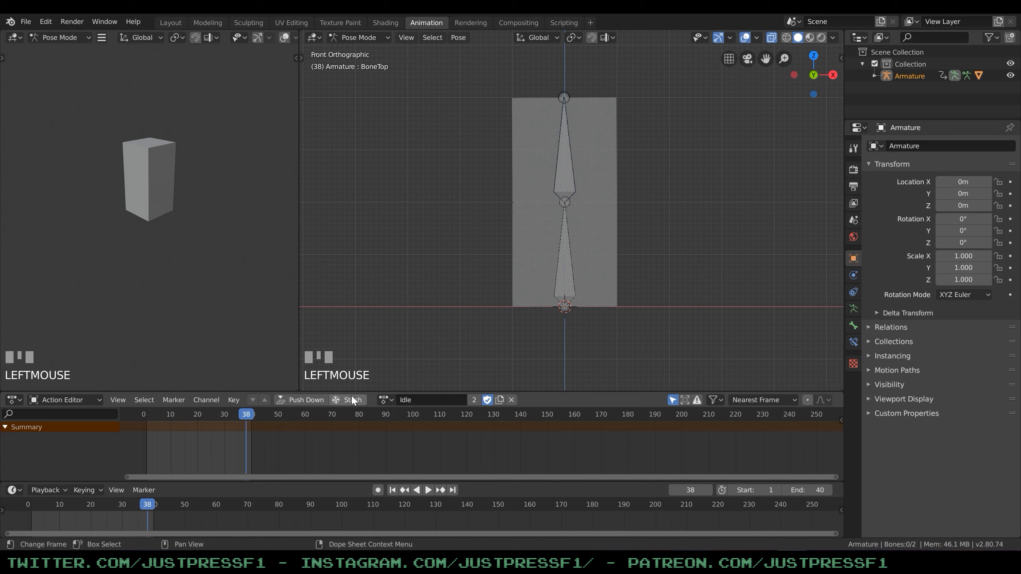
{"action": "left_click", "coordinate": [511, 399]}
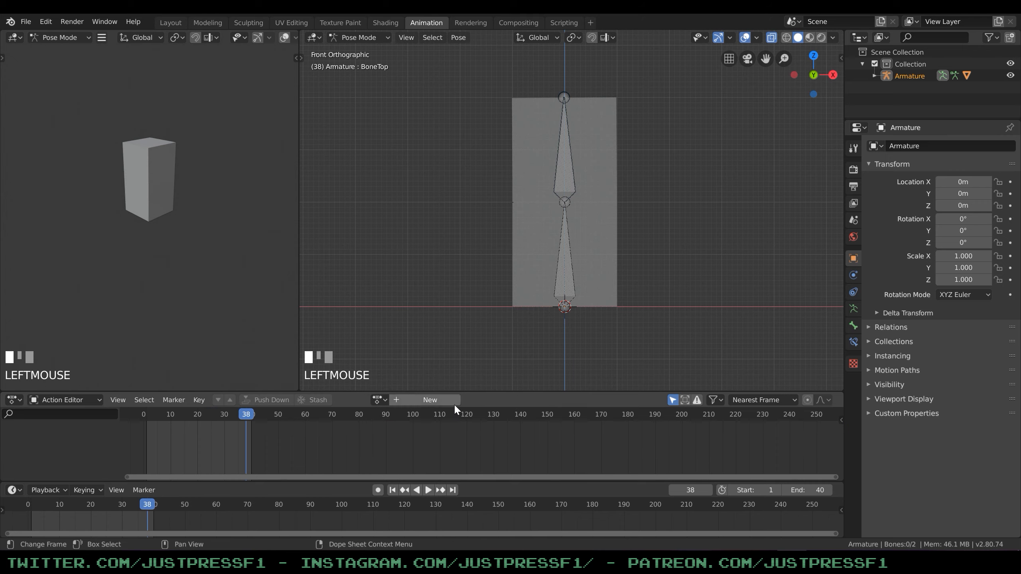
{"action": "left_click", "coordinate": [418, 400]}
{"action": "double_click", "coordinate": [426, 400]}
{"action": "type", "text": "Attack"}
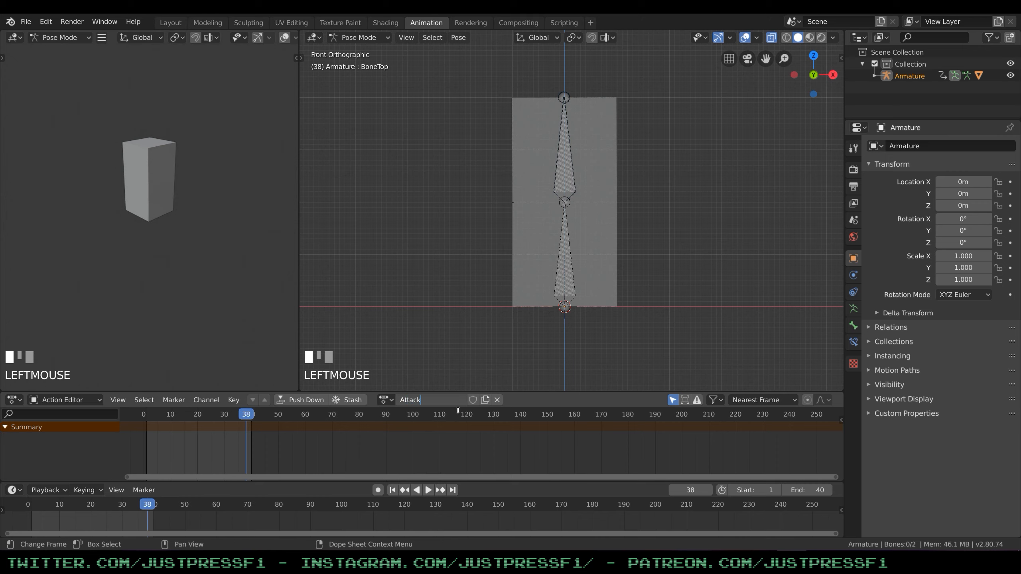
{"action": "key", "text": "Return"}
{"action": "left_click", "coordinate": [473, 399]}
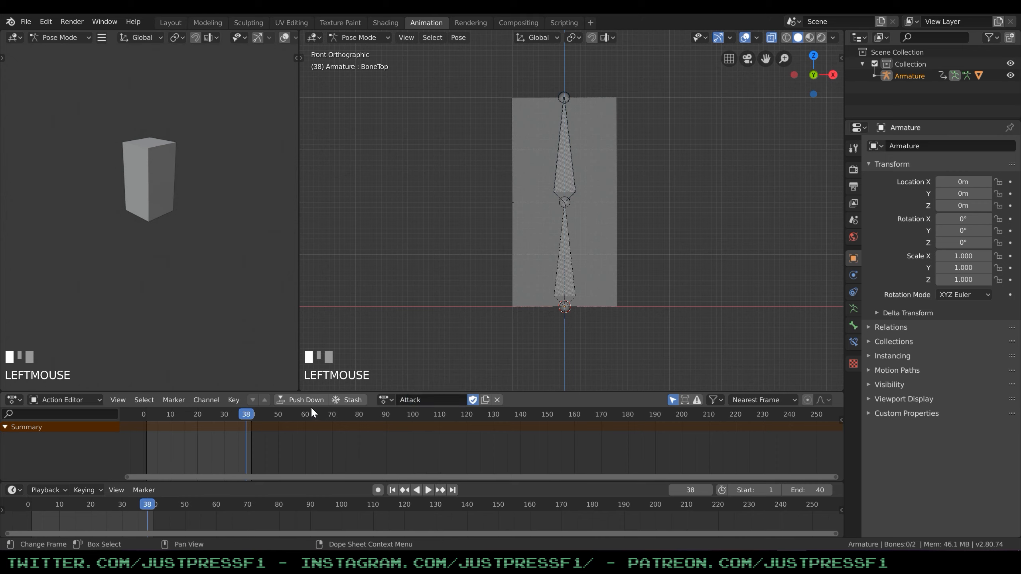
Return to frame 1 and insert a keyframe for both bones in the Attack action.
{"action": "left_click_drag", "start_coordinate": [248, 417], "coordinate": [148, 423]}
{"action": "key", "text": "a"}
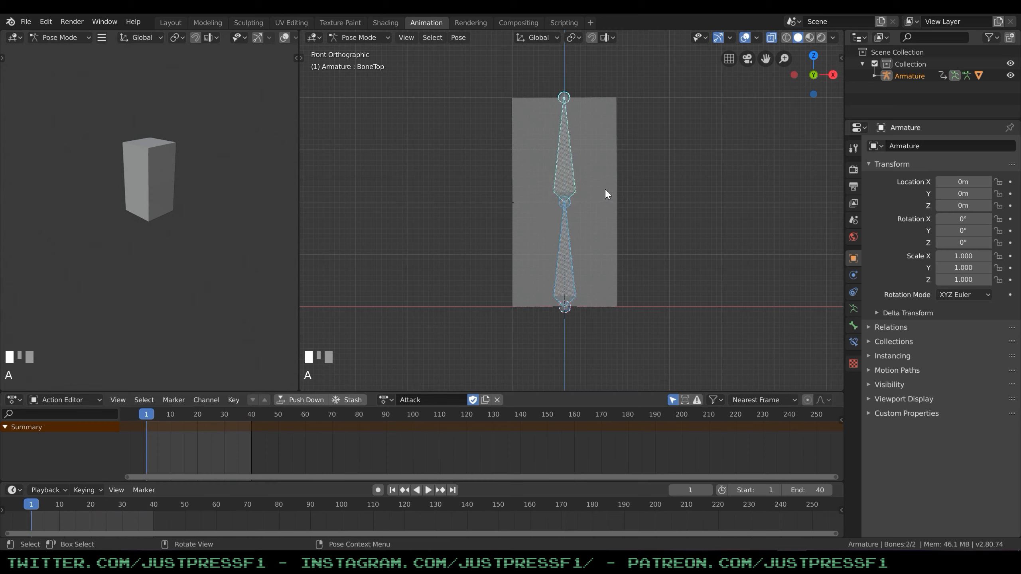
{"action": "key", "text": "i"}
{"action": "left_click", "coordinate": [532, 188]}
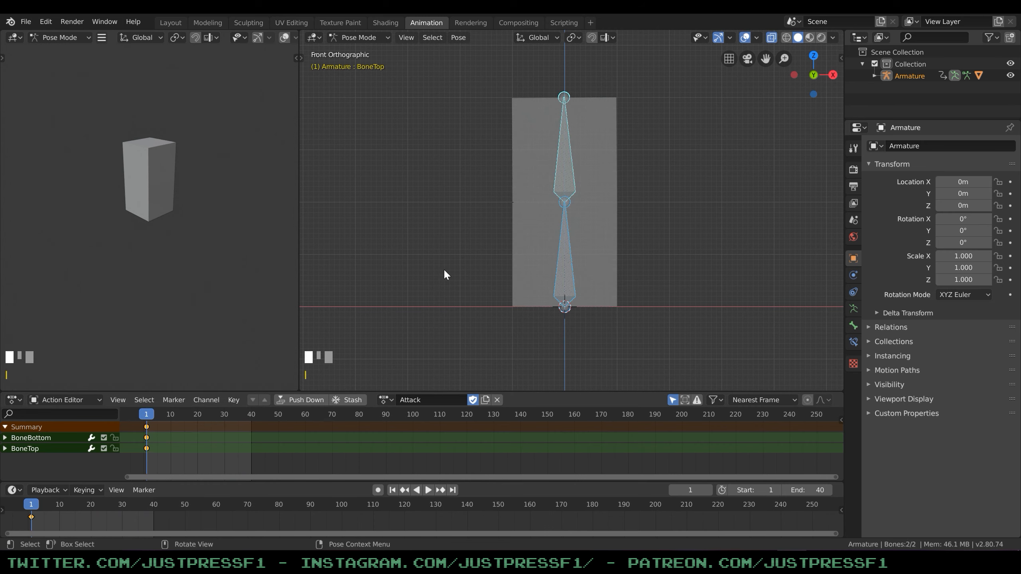
Go to frame 10 and tilt BoneBottom slightly towards positive X.
{"action": "left_click_drag", "start_coordinate": [146, 420], "coordinate": [170, 412]}
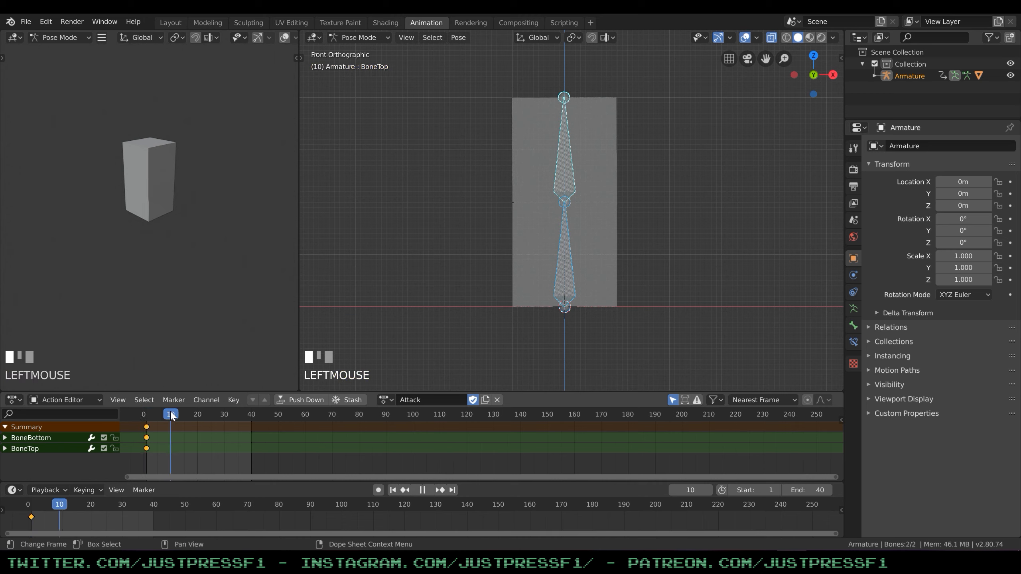
{"action": "left_click", "coordinate": [573, 188]}
{"action": "left_click", "coordinate": [584, 233]}
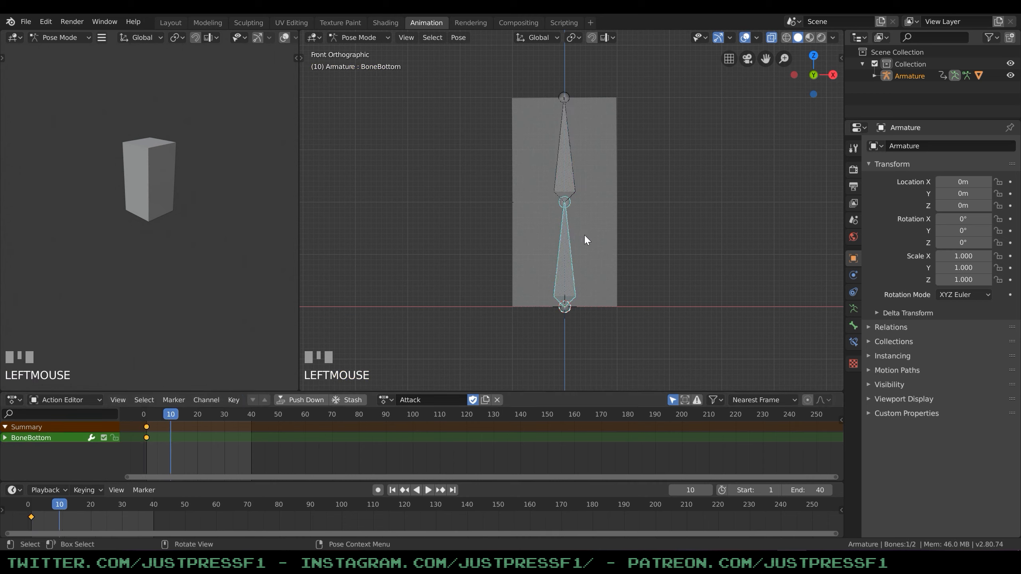
{"action": "key", "text": "r"}
{"action": "left_click", "coordinate": [614, 221]}
Tilt BoneTop back towards negative X and insert a keyframe for it at frame 10.
{"action": "left_click", "coordinate": [588, 182]}
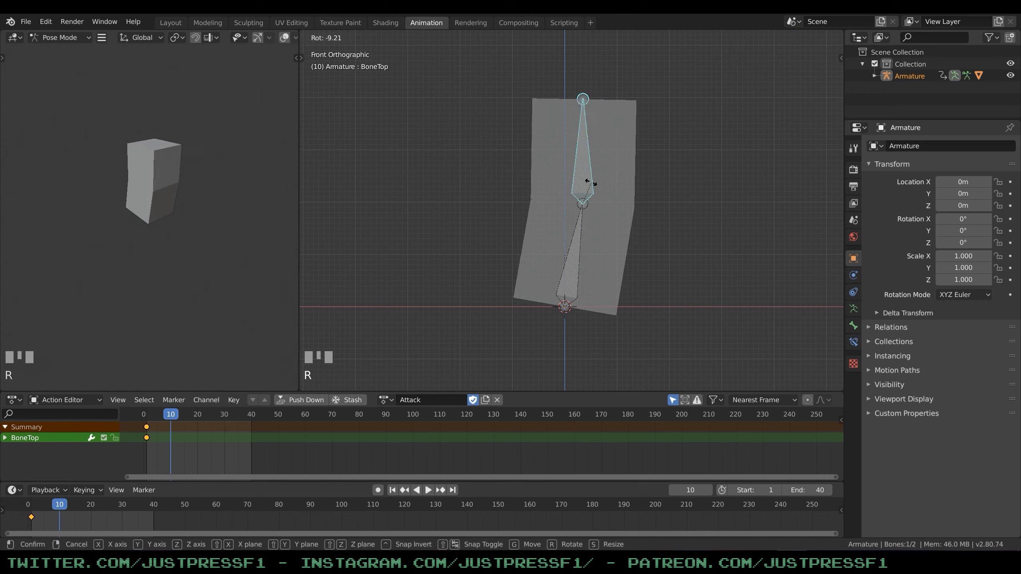
{"action": "key", "text": "r"}
{"action": "left_click", "coordinate": [586, 173]}
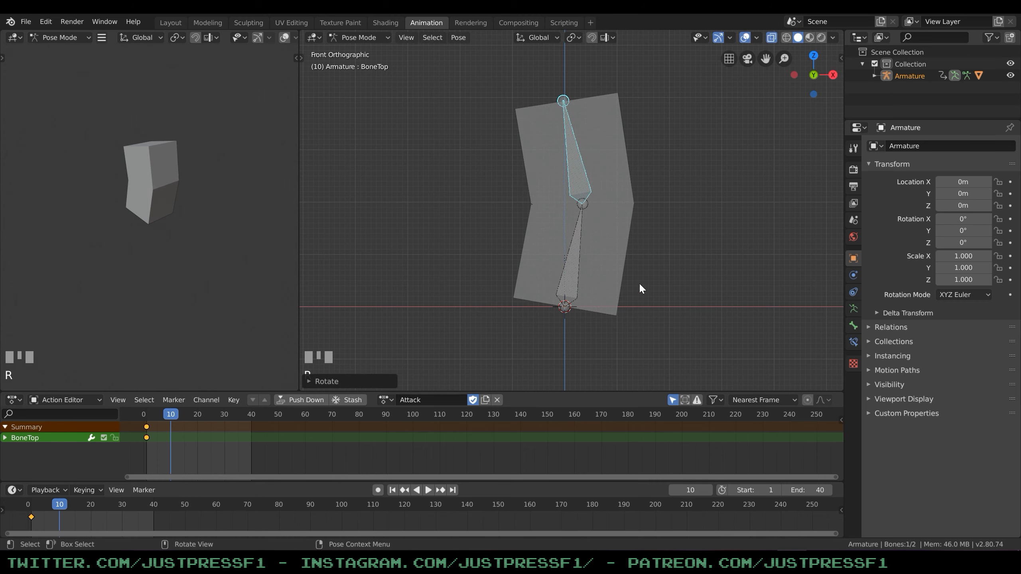
{"action": "key", "text": "i"}
{"action": "left_click", "coordinate": [480, 286]}
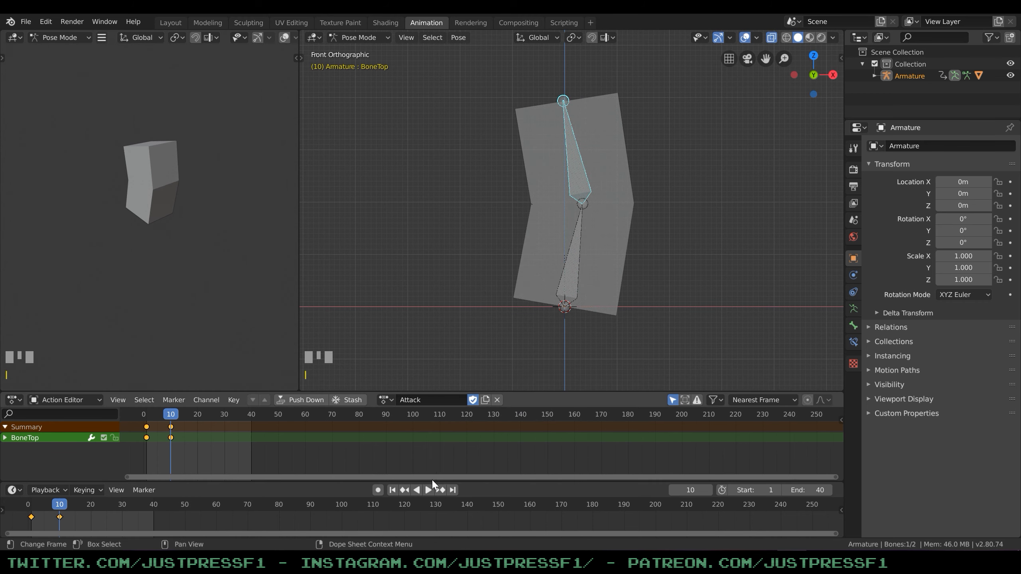
Go to frame 13 and rotate BoneBottom about 38° towards negative X.
{"action": "left_click_drag", "start_coordinate": [180, 414], "coordinate": [181, 417]}
{"action": "left_click", "coordinate": [178, 419]}
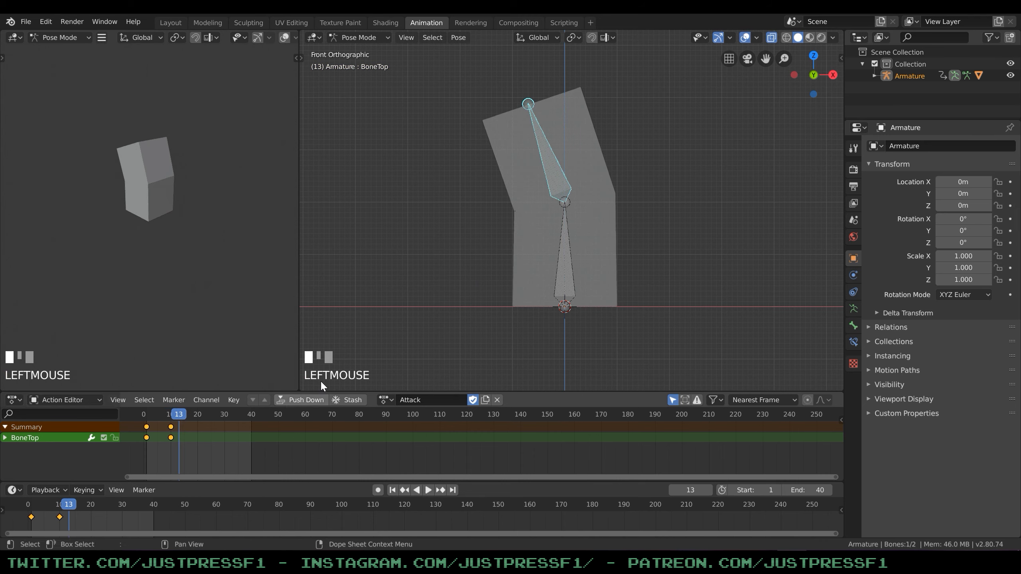
{"action": "left_click", "coordinate": [561, 236]}
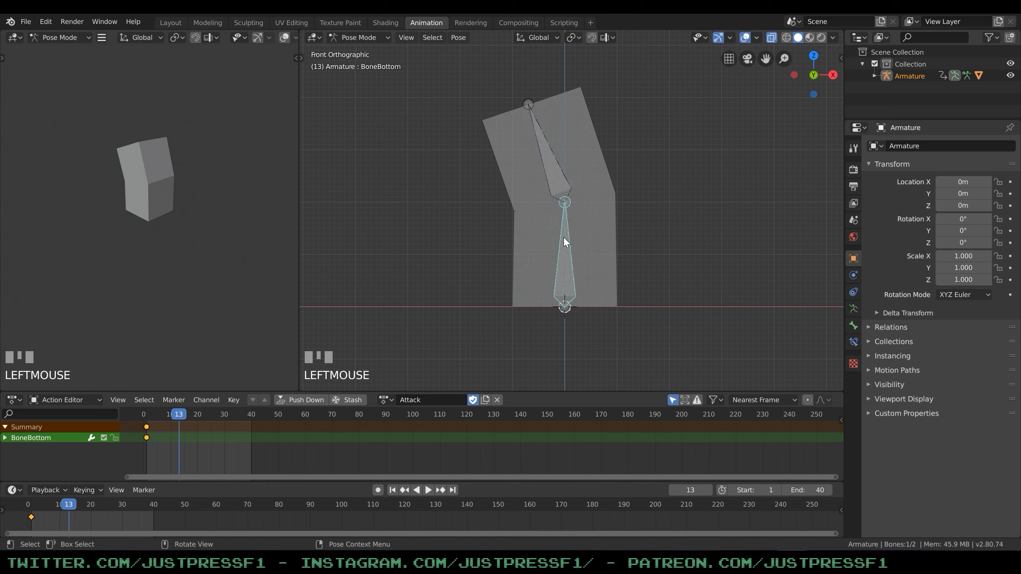
{"action": "key", "text": "r"}
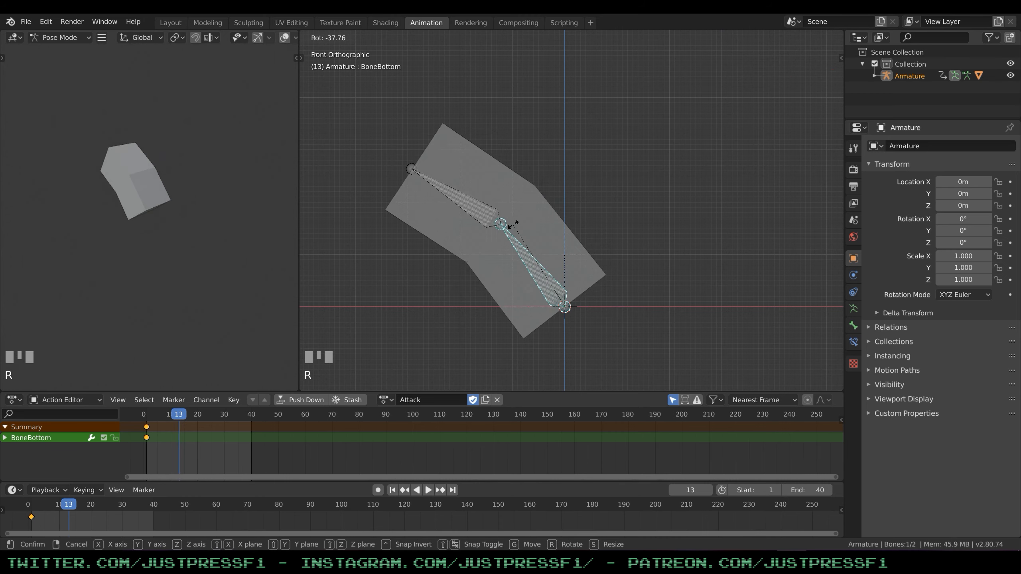
{"action": "left_click", "coordinate": [455, 218]}
Rotate BoneTop about 20° into line with BoneBottom and insert a keyframe for both bones at frame 13.
{"action": "left_click", "coordinate": [466, 196]}
{"action": "key", "text": "r"}
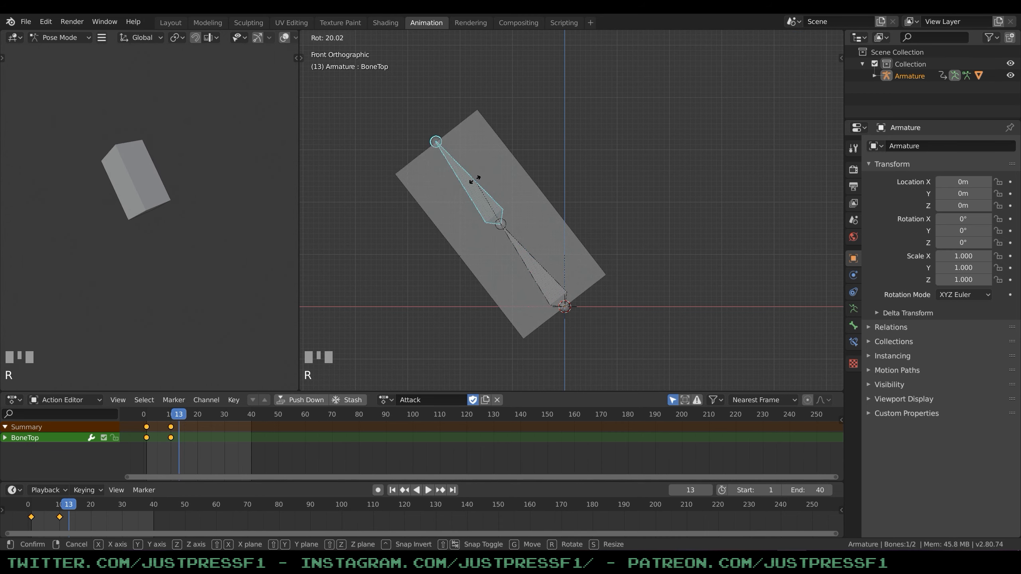
{"action": "left_click", "coordinate": [474, 178]}
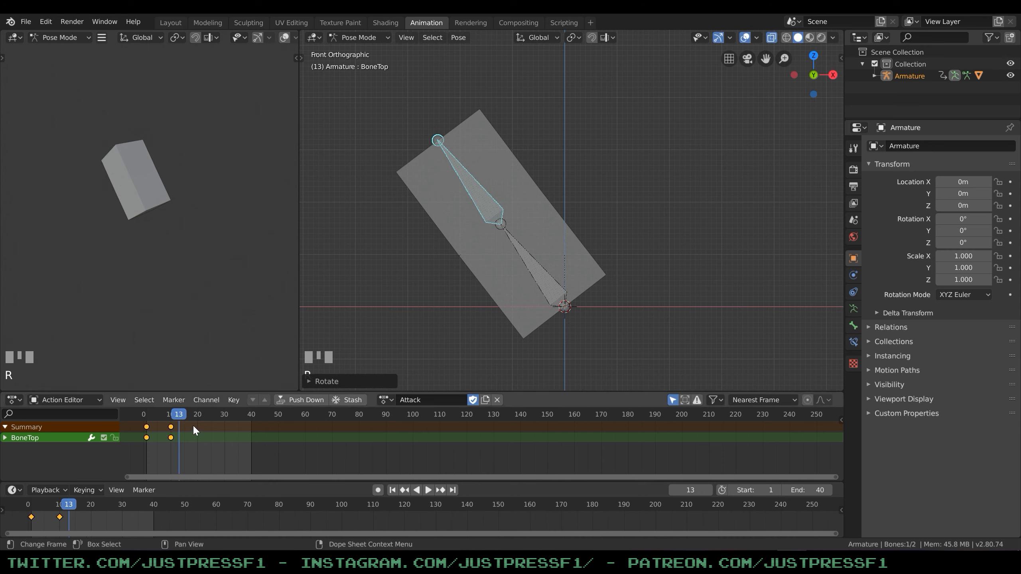
{"action": "key", "text": "a"}
{"action": "key", "text": "i"}
{"action": "left_click", "coordinate": [523, 229]}
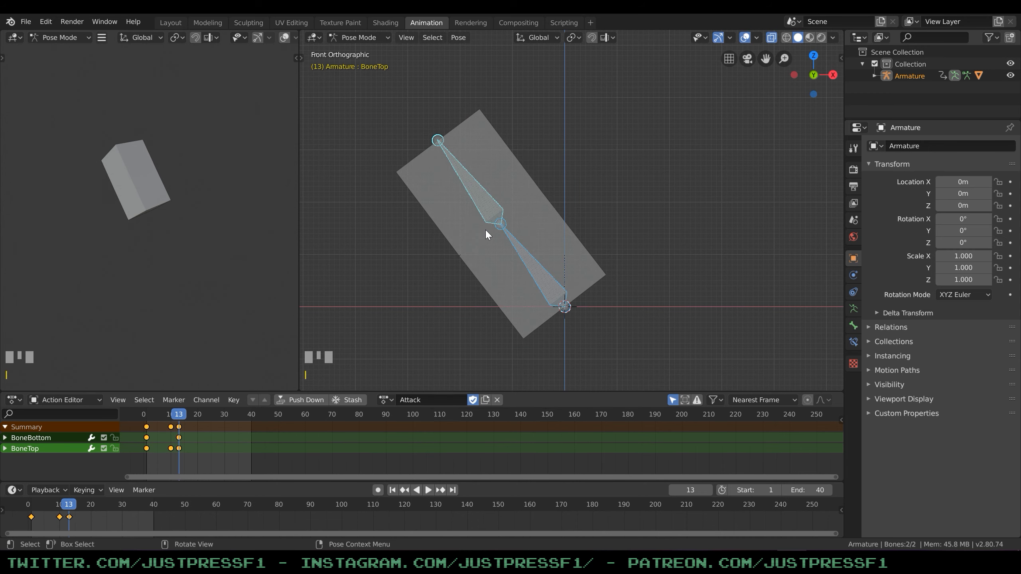
Go back to frame 10, tilt BoneBottom towards positive X and insert a keyframe for it.
{"action": "left_click_drag", "start_coordinate": [179, 418], "coordinate": [171, 419]}
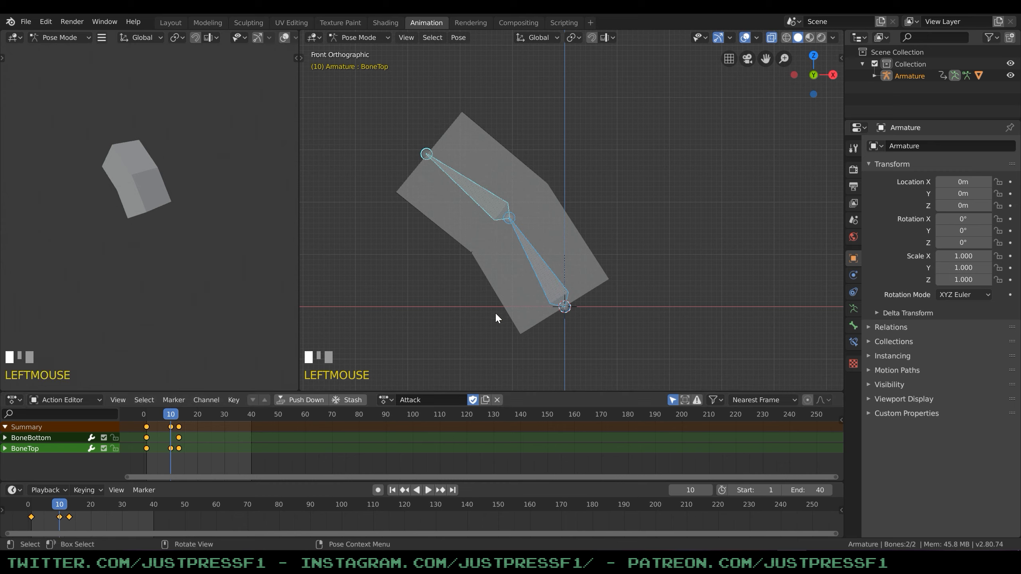
{"action": "left_click", "coordinate": [533, 257]}
{"action": "key", "text": "r"}
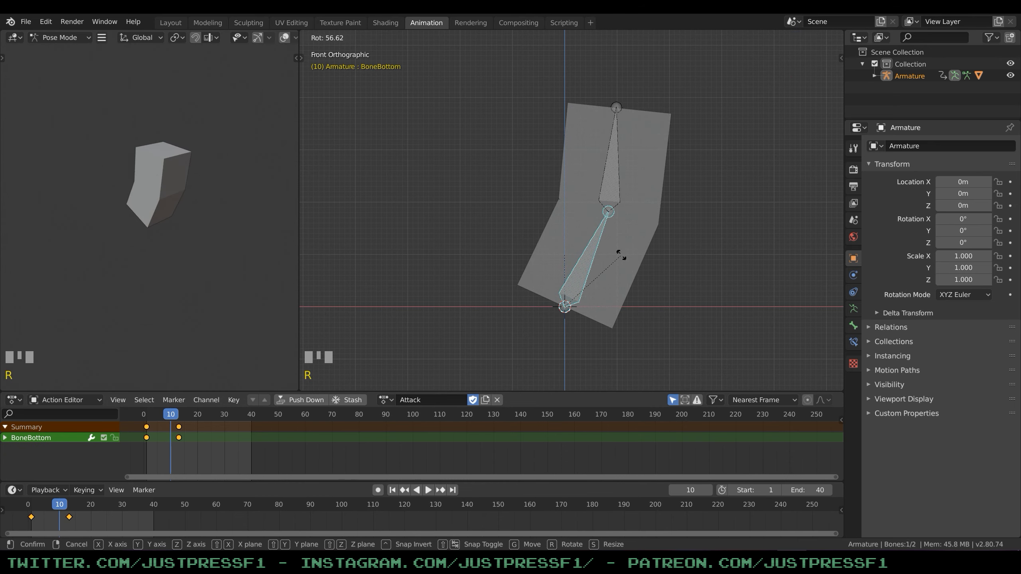
{"action": "left_click", "coordinate": [608, 254]}
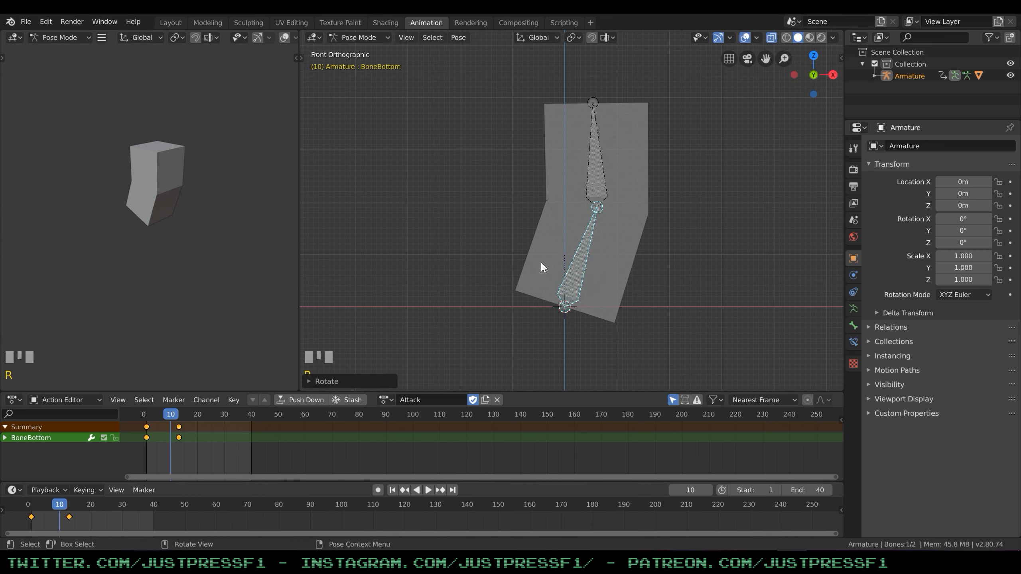
{"action": "key", "text": "i"}
{"action": "left_click", "coordinate": [525, 267]}
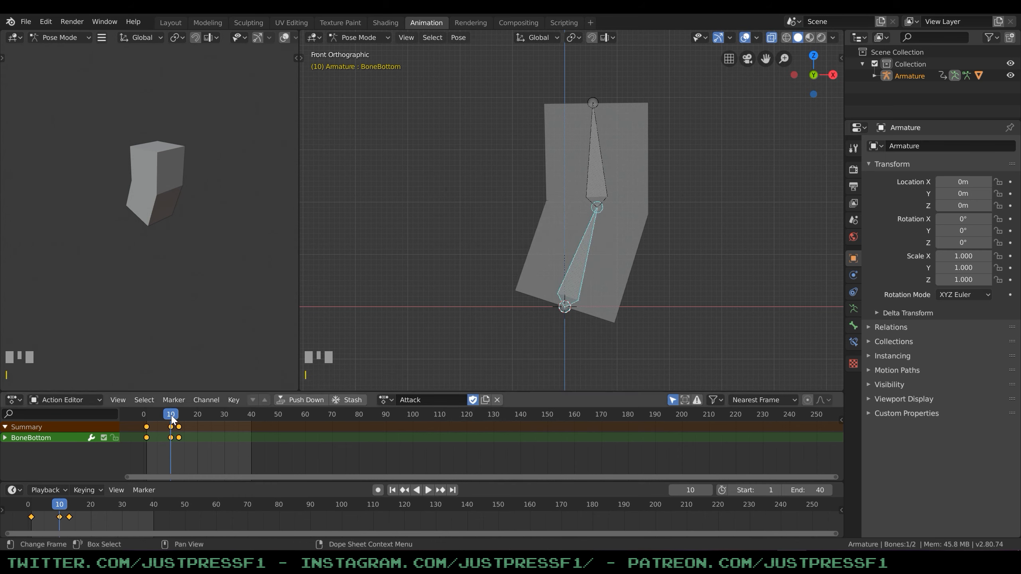
Play the Attack animation from frame 1 to check the motion.
{"action": "left_click_drag", "start_coordinate": [172, 416], "coordinate": [147, 411]}
{"action": "key", "text": "space"}
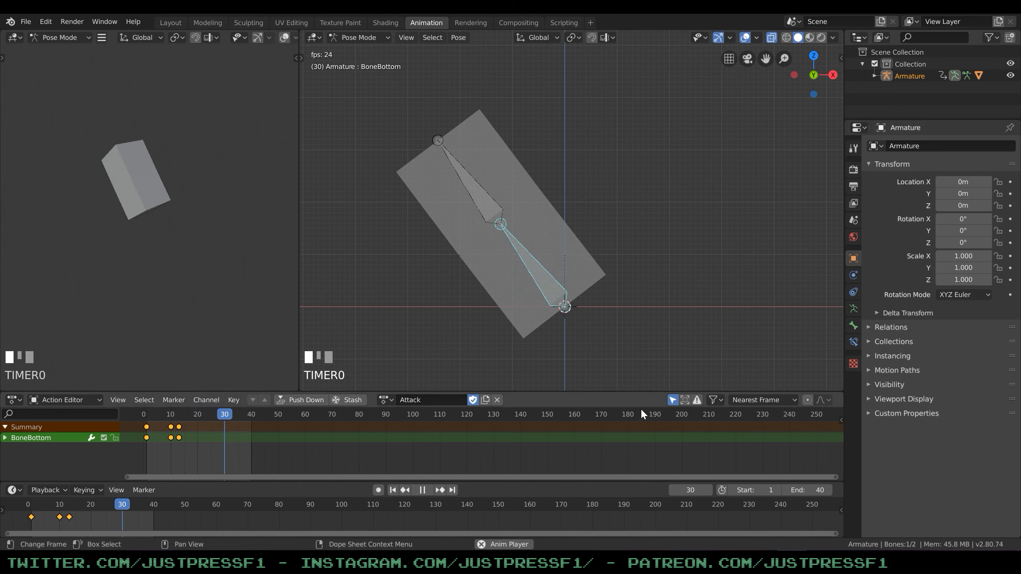
{"action": "key", "text": "space"}
Copy the frame 1 keyframes of the Attack action to frame 20, then deselect the bones.
{"action": "mouse_move", "coordinate": [197, 414]}
{"action": "left_mouse_down"}
{"action": "mouse_move", "coordinate": [182, 419]}
{"action": "mouse_move", "coordinate": [197, 417]}
{"action": "left_mouse_up"}
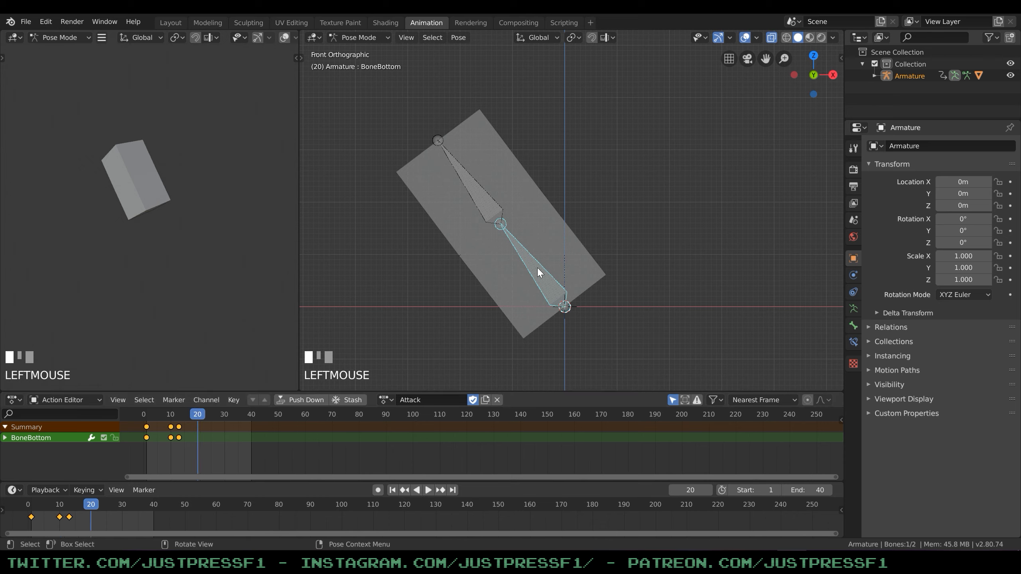
{"action": "left_click", "coordinate": [147, 426]}
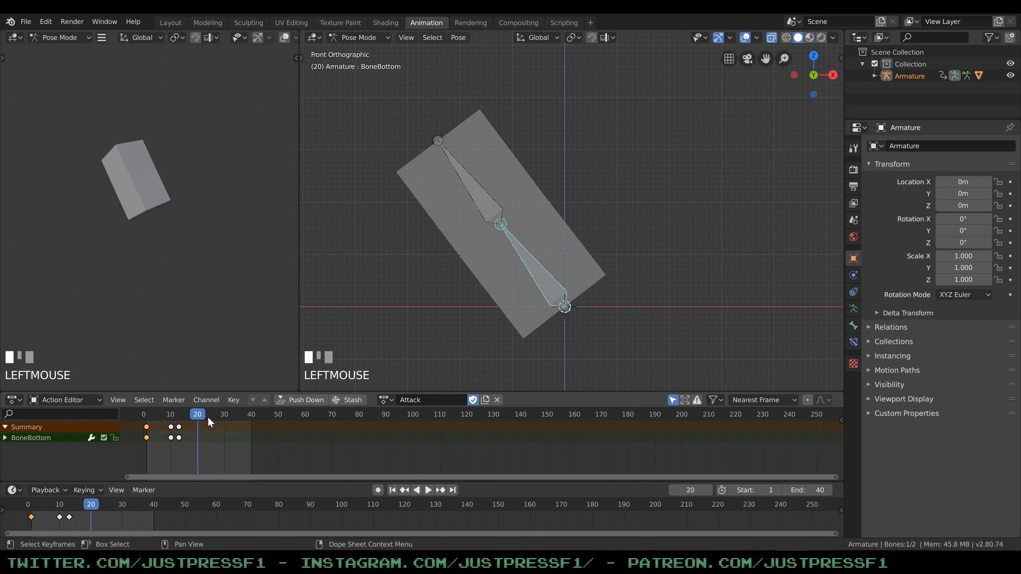
{"action": "left_click_drag", "start_coordinate": [193, 418], "coordinate": [198, 417]}
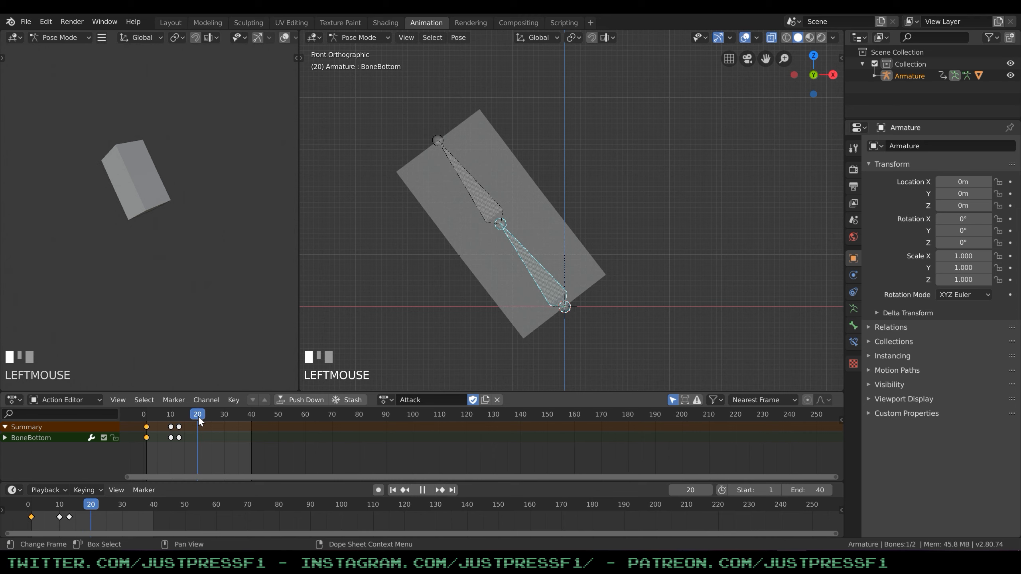
{"action": "key", "text": "ctrl+v"}
{"action": "left_click", "coordinate": [627, 232]}
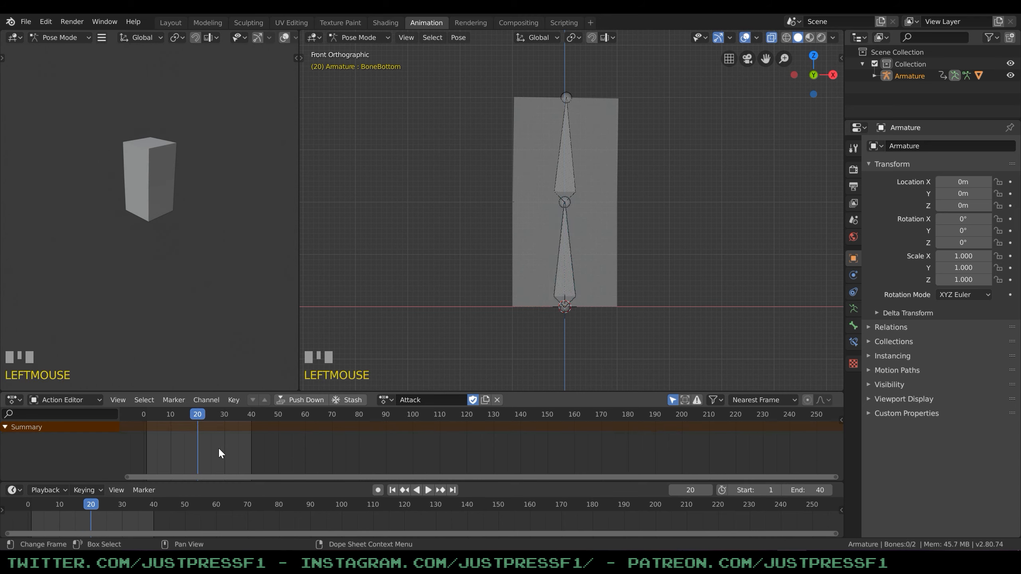
Set the scene's end frame to 20 and play the Attack animation to check its loop.
{"action": "left_click_drag", "start_coordinate": [808, 491], "coordinate": [796, 490]}
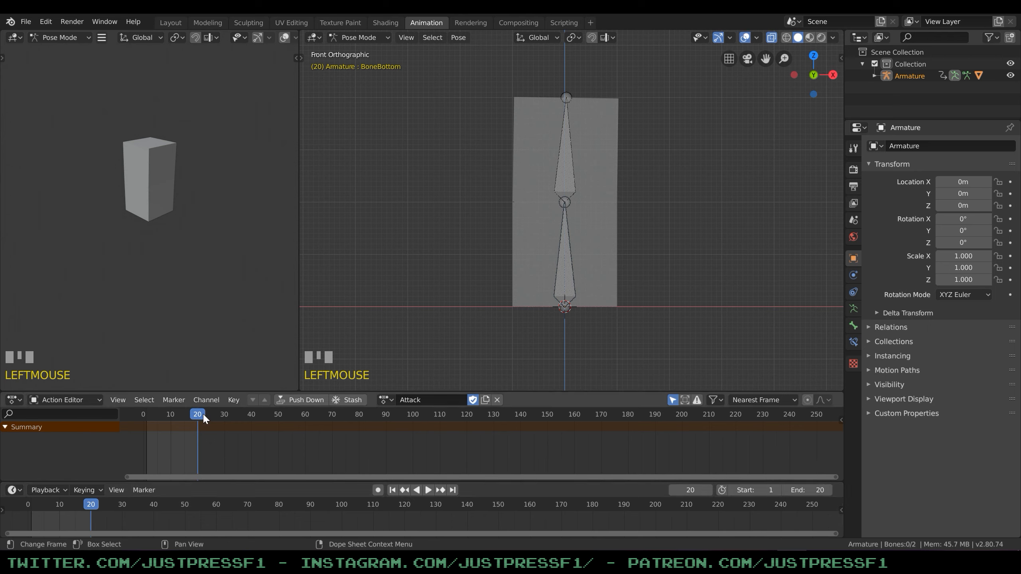
{"action": "key", "text": "space"}
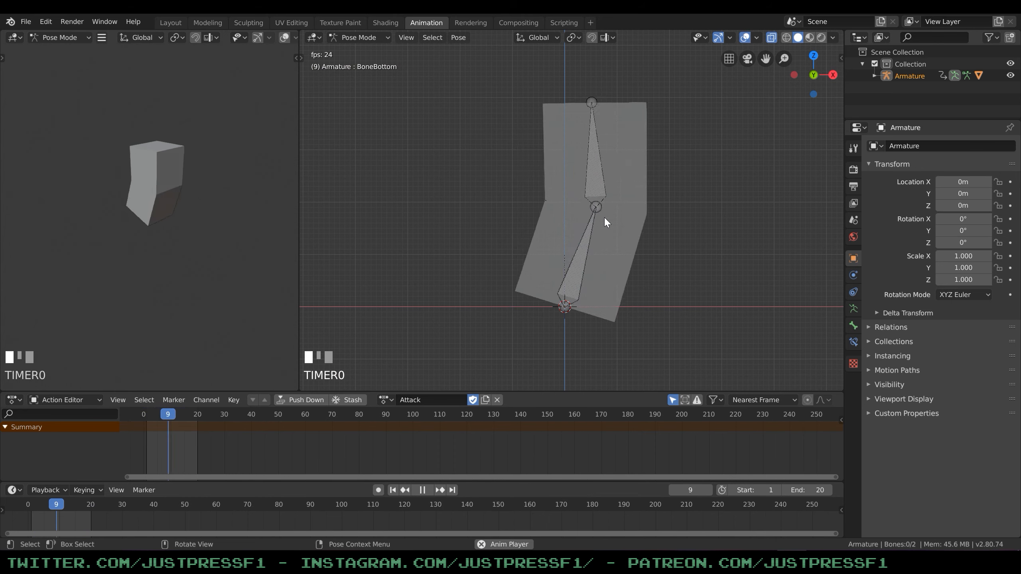
{"action": "key", "text": "space"}
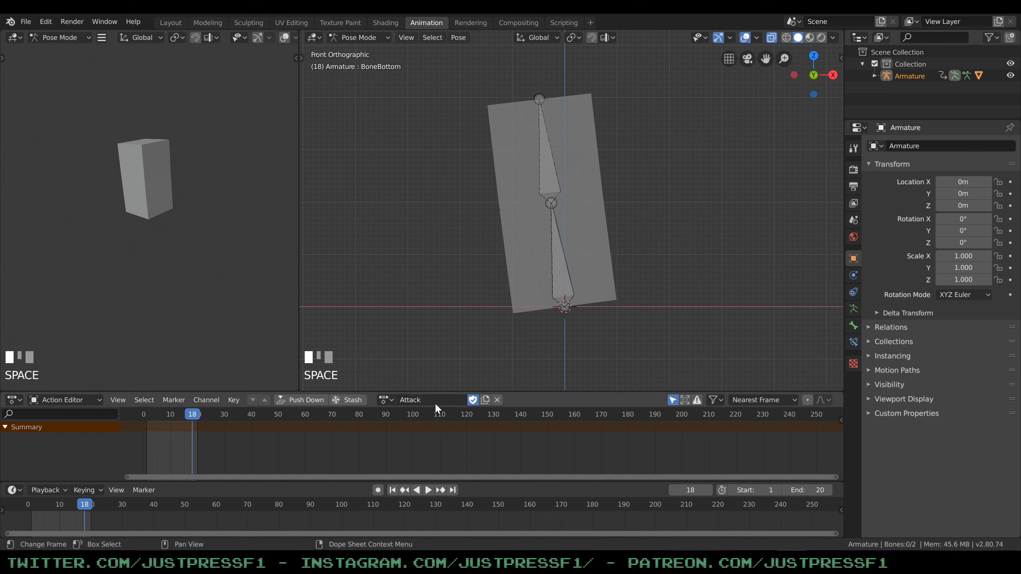
{"action": "left_click", "coordinate": [386, 400]}
{"action": "left_click", "coordinate": [584, 349]}
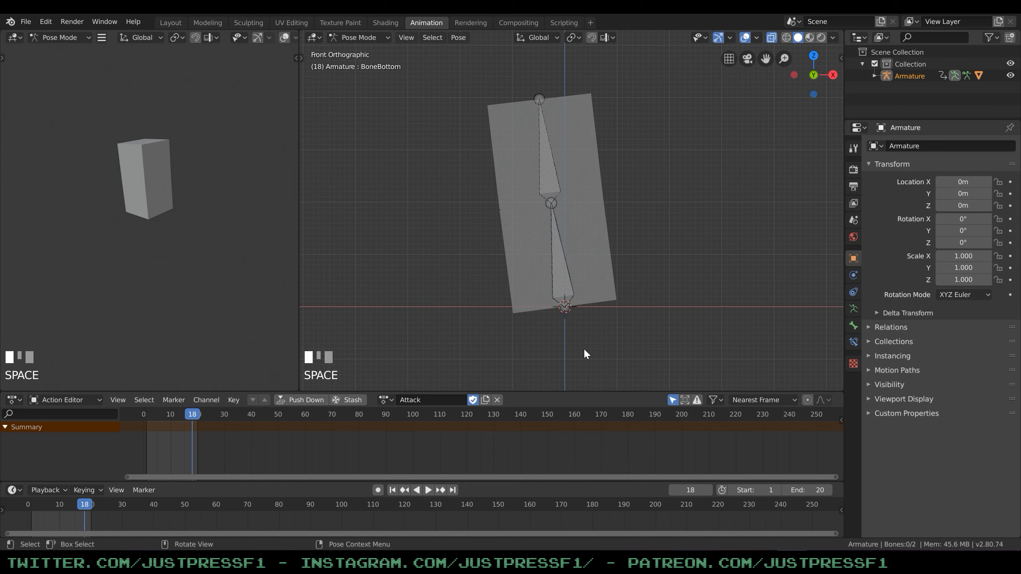
Export the animated box as MadBox.fbx to the BlenderModels\Tutorials folder.
{"action": "left_click", "coordinate": [24, 22]}
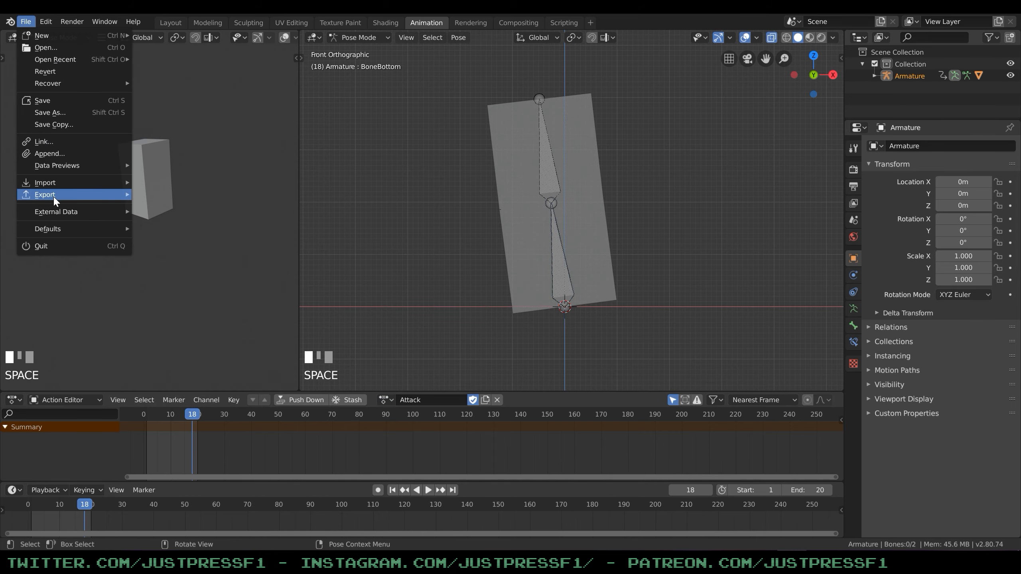
{"action": "mouse_move", "coordinate": [53, 196]}
{"action": "left_click", "coordinate": [159, 219]}
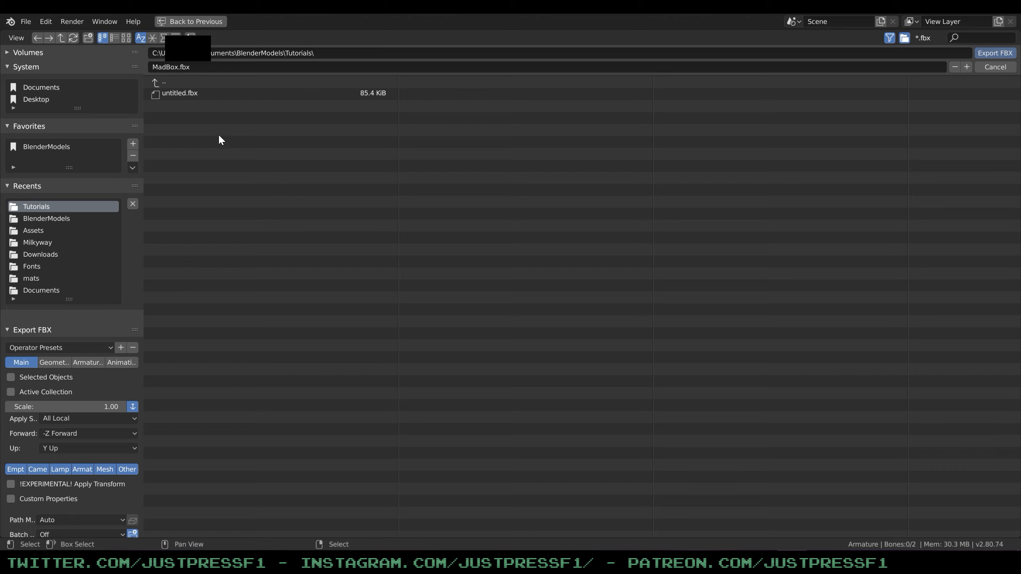
{"action": "left_click", "coordinate": [207, 65]}
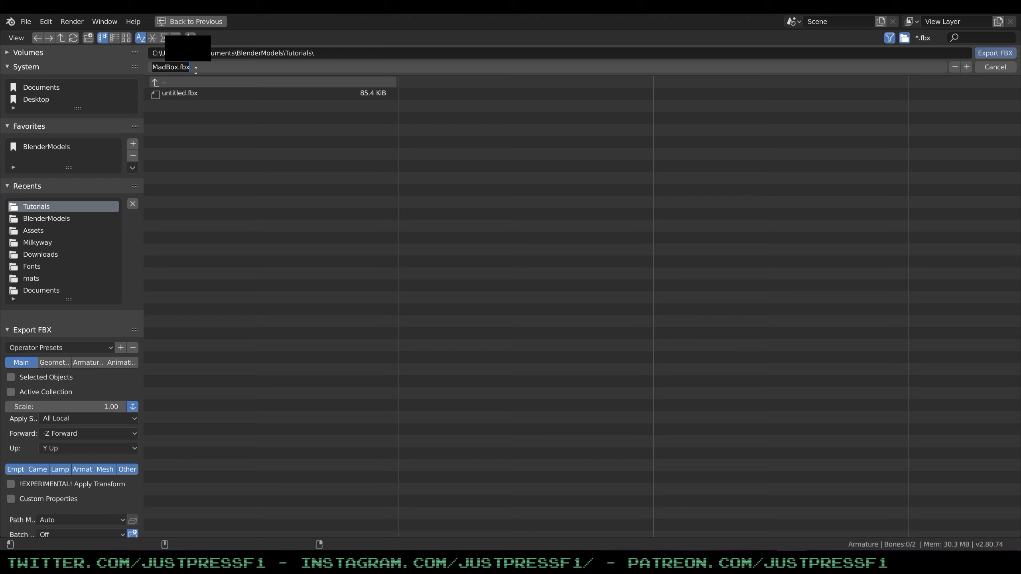
{"action": "left_click", "coordinate": [197, 68]}
{"action": "left_click", "coordinate": [988, 54]}
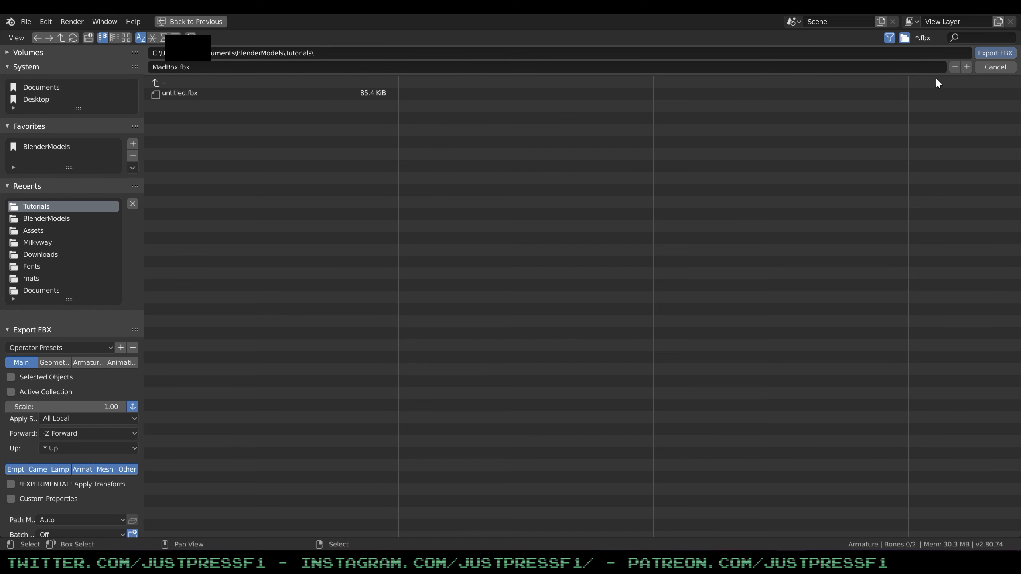
{"action": "left_click", "coordinate": [997, 54]}
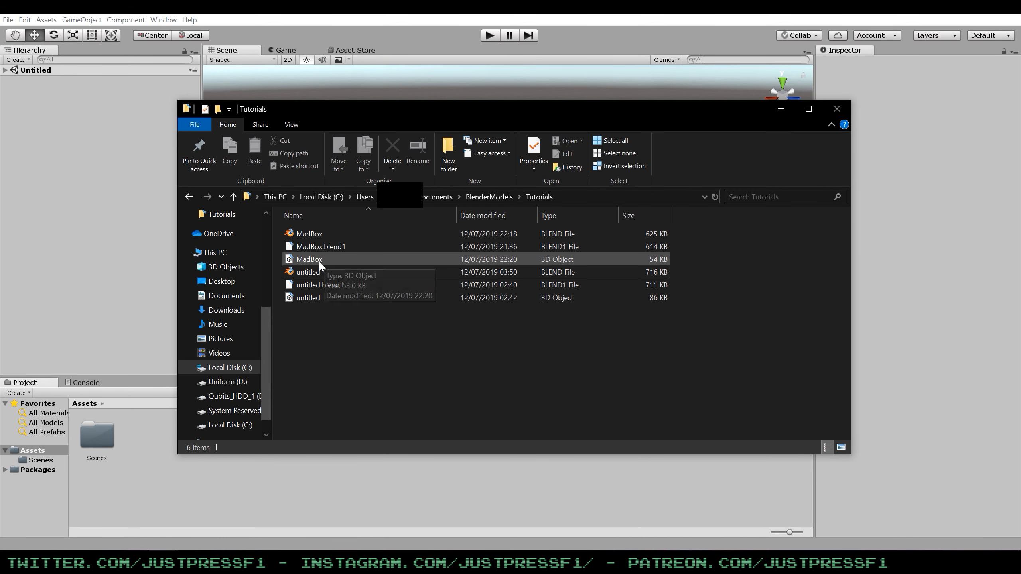
Import the MadBox FBX file from the Tutorials folder into the Unity project's Assets and expand its contents.
{"action": "left_click", "coordinate": [320, 259]}
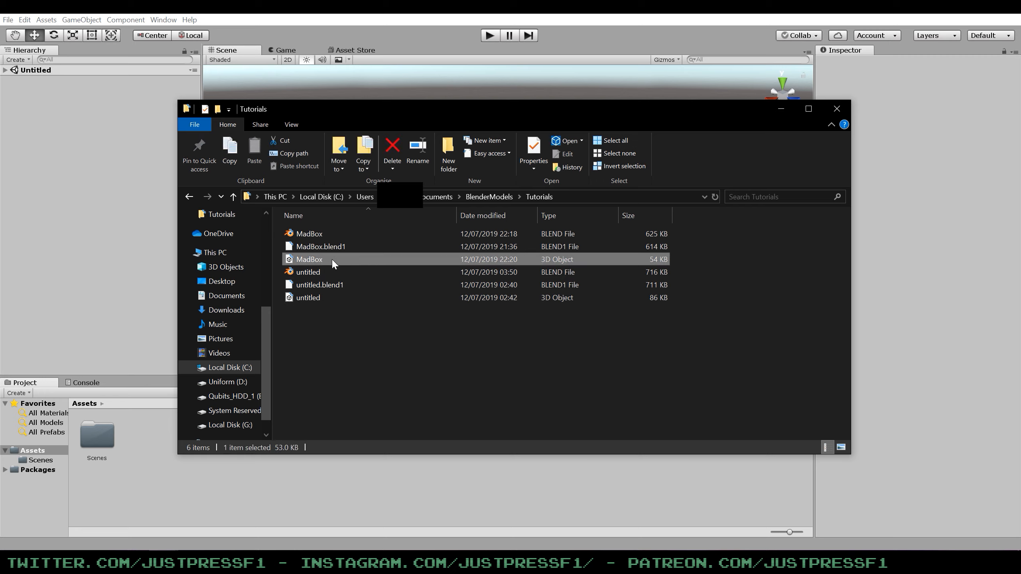
{"action": "left_click_drag", "start_coordinate": [333, 258], "coordinate": [209, 475]}
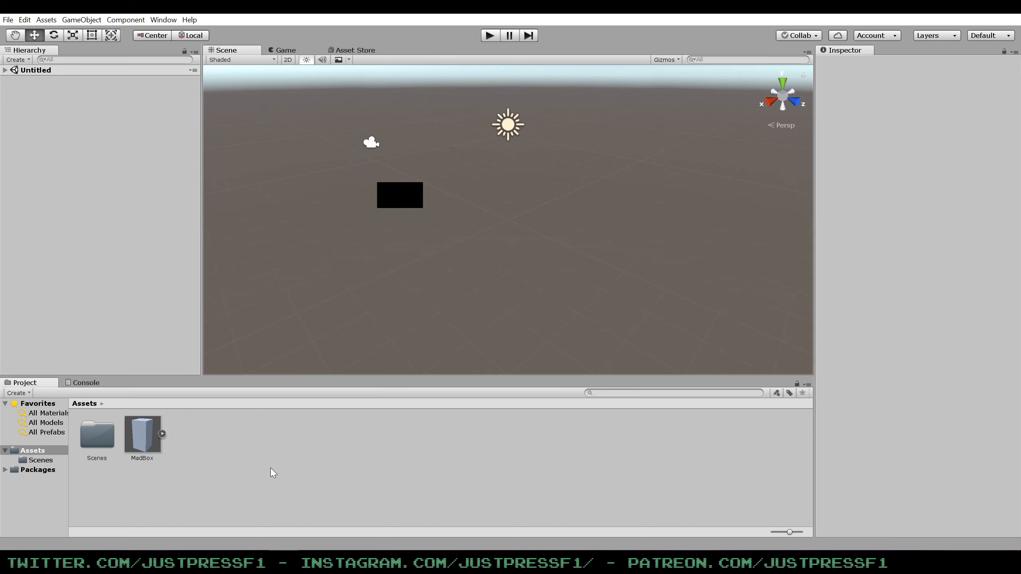
{"action": "left_click", "coordinate": [270, 468]}
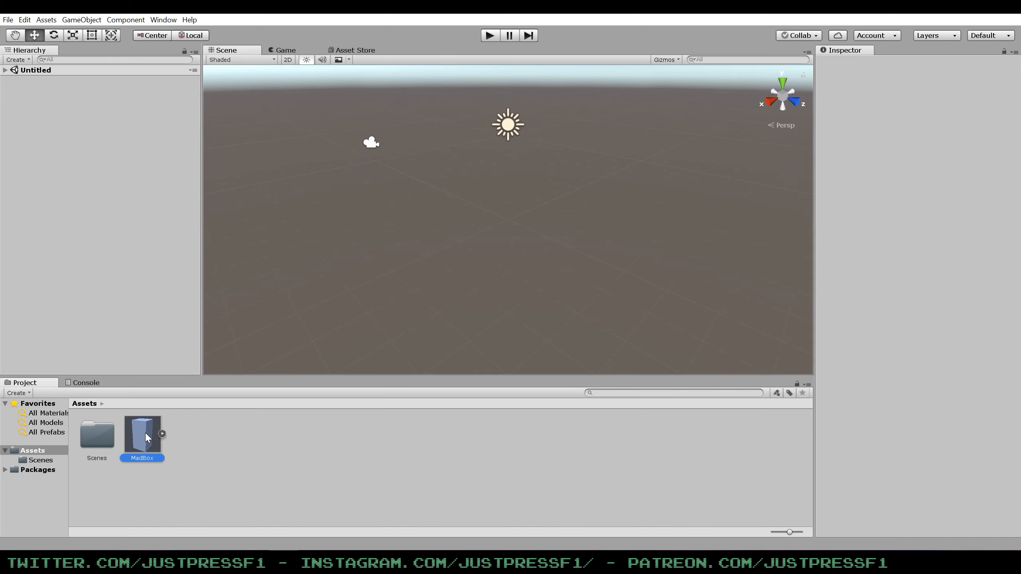
{"action": "mouse_move", "coordinate": [145, 433]}
{"action": "left_mouse_down"}
{"action": "mouse_move", "coordinate": [363, 374]}
{"action": "mouse_move", "coordinate": [133, 439]}
{"action": "mouse_move", "coordinate": [157, 437]}
{"action": "left_mouse_up"}
{"action": "left_click", "coordinate": [162, 433]}
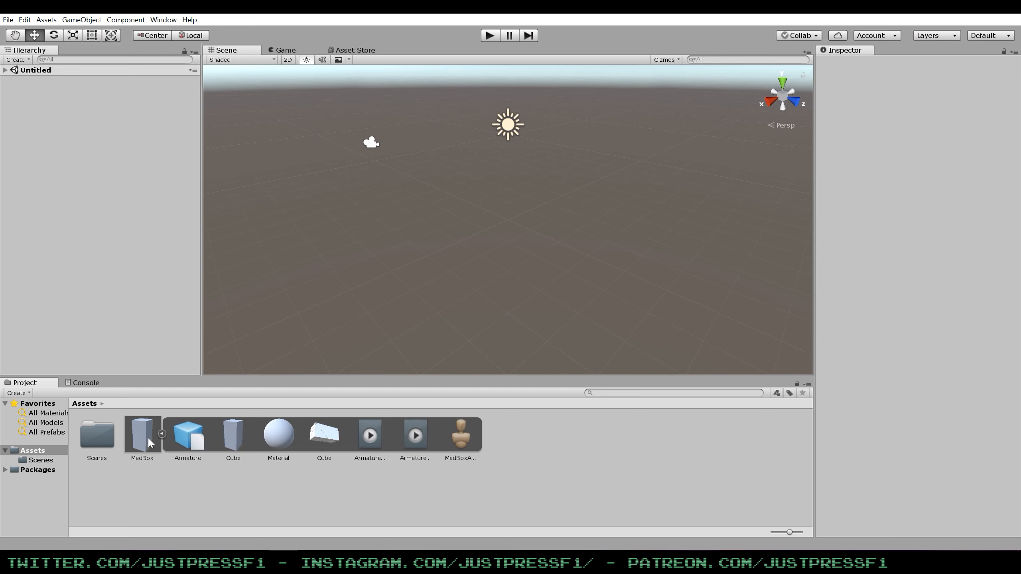
Enable Loop Time for the Armature|Idle clip in the MadBox import settings.
{"action": "left_click", "coordinate": [143, 434]}
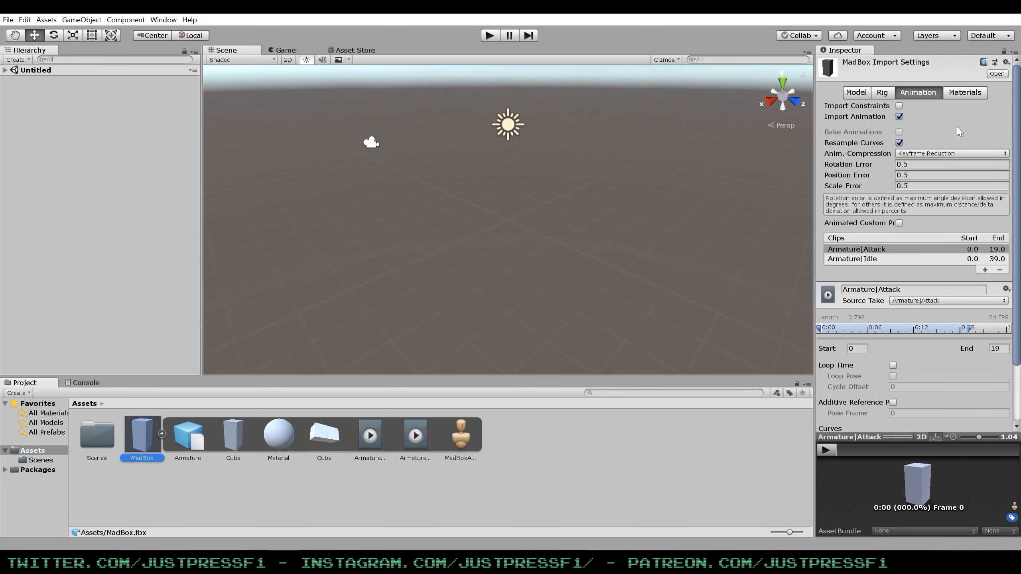
{"action": "scroll", "coordinate": [960, 132], "scroll_direction": "down", "scroll_amount": 4}
{"action": "scroll", "coordinate": [925, 109], "scroll_direction": "up", "scroll_amount": 4}
{"action": "scroll", "coordinate": [916, 201], "scroll_direction": "down", "scroll_amount": 4}
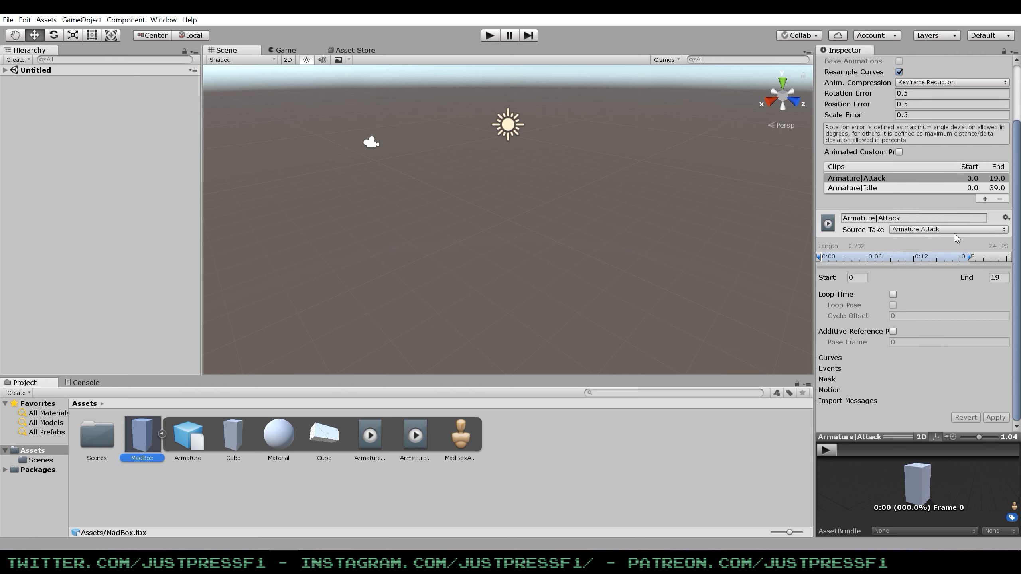
{"action": "left_click", "coordinate": [868, 189]}
{"action": "left_click", "coordinate": [893, 294]}
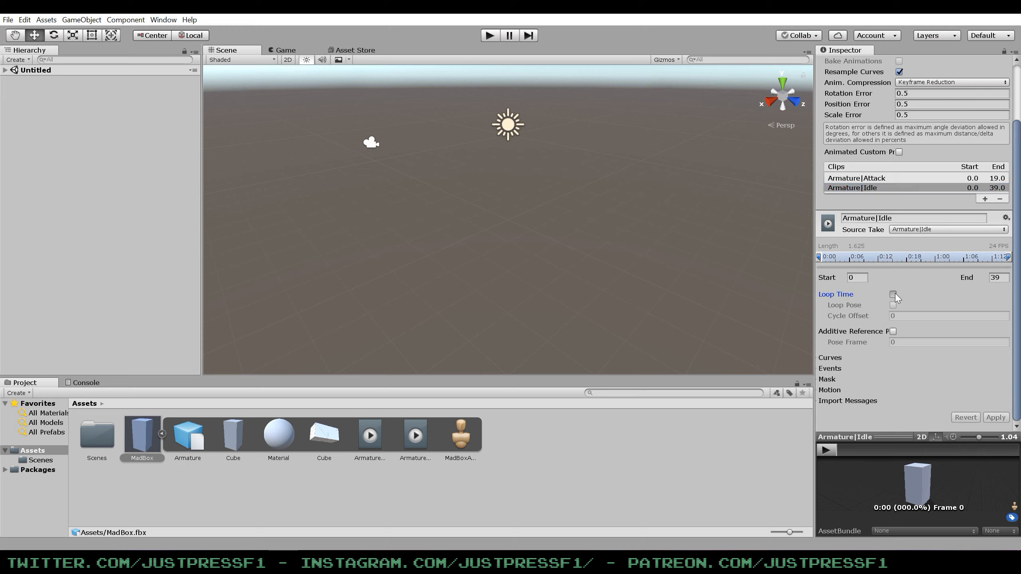
Preview the Armature|Idle clip in an enlarged preview, then select the Armature|Attack clip to view its settings.
{"action": "left_click", "coordinate": [827, 449]}
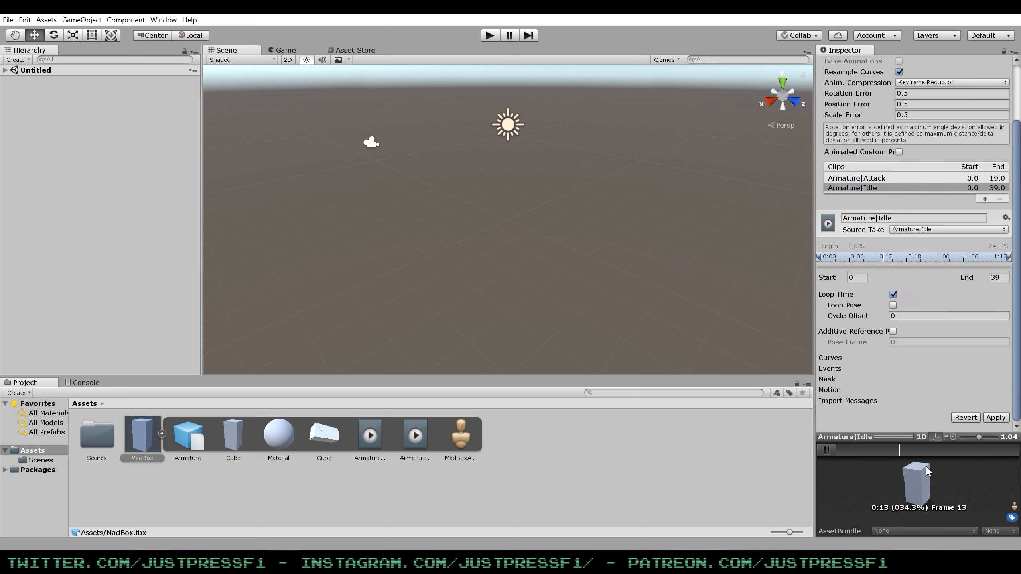
{"action": "left_click_drag", "start_coordinate": [902, 437], "coordinate": [902, 393]}
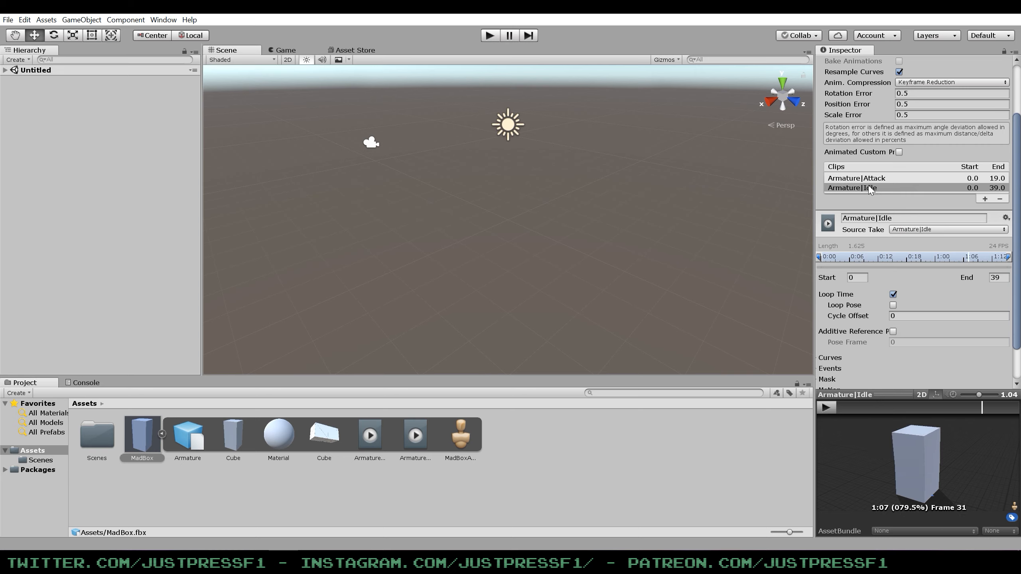
{"action": "left_click", "coordinate": [859, 178]}
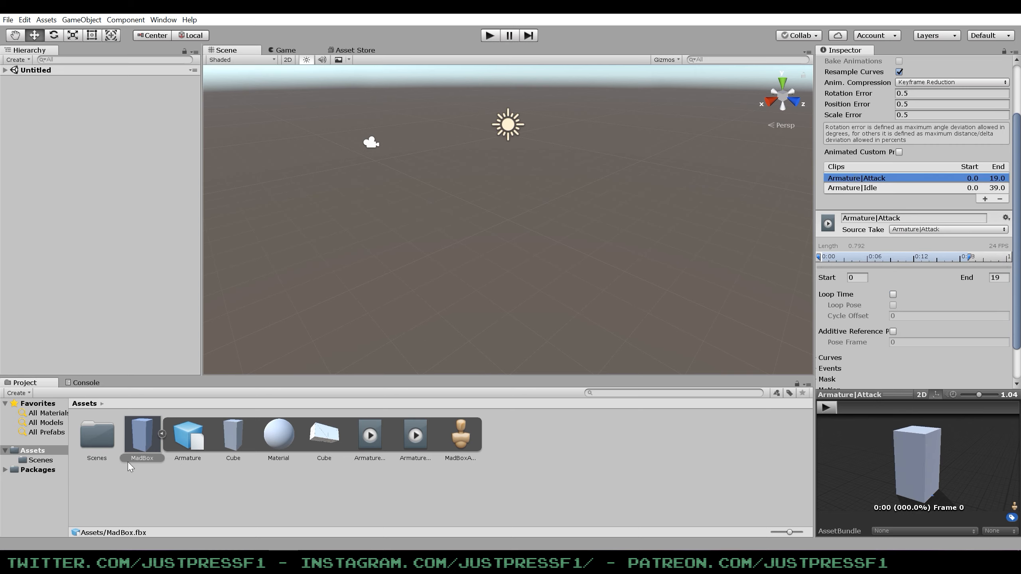
Collapse the MadBox asset and add the model to the scene hierarchy.
{"action": "left_click", "coordinate": [161, 434]}
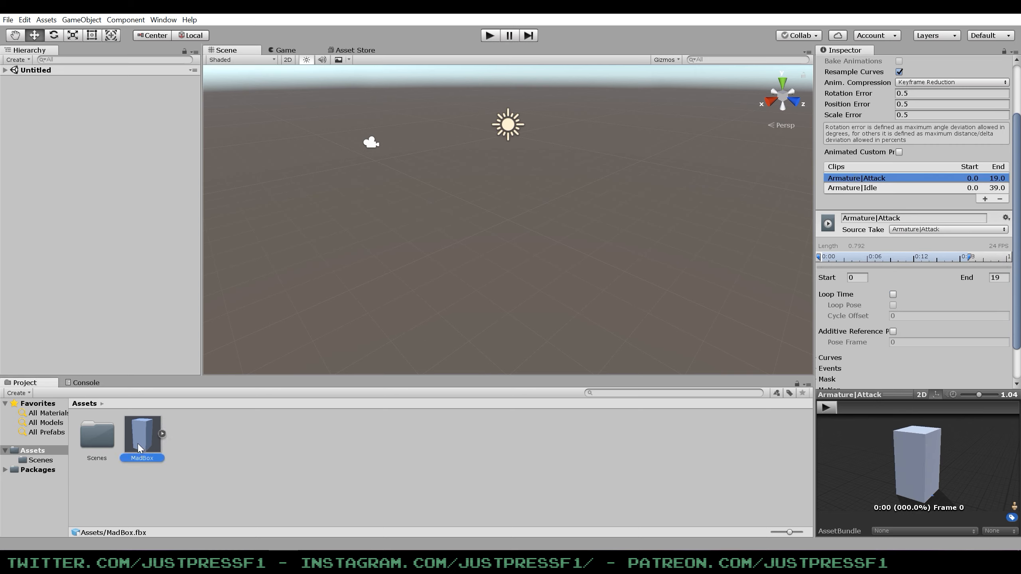
{"action": "left_click_drag", "start_coordinate": [141, 446], "coordinate": [62, 121]}
{"action": "left_click", "coordinate": [549, 299]}
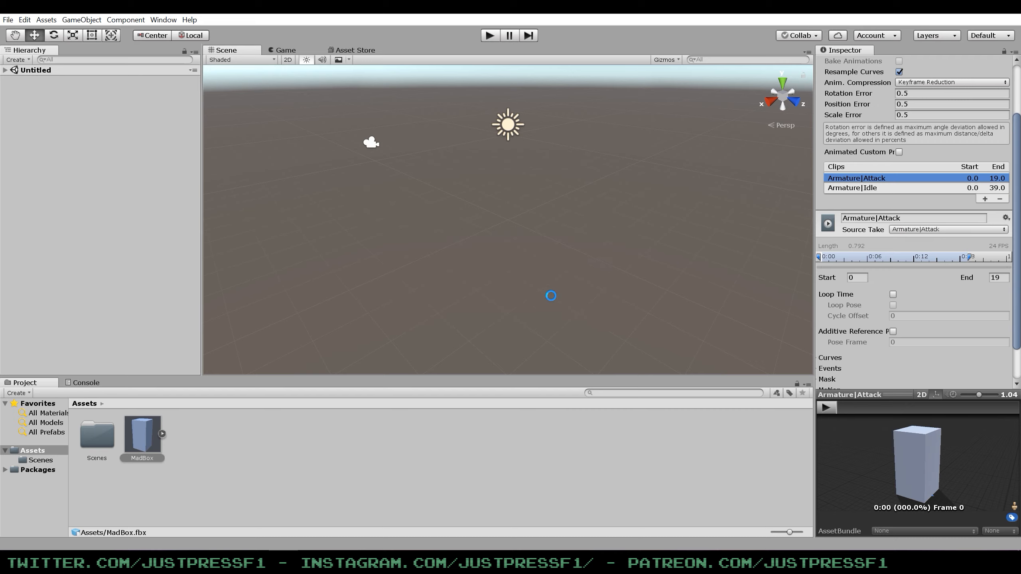
{"action": "left_click", "coordinate": [636, 172]}
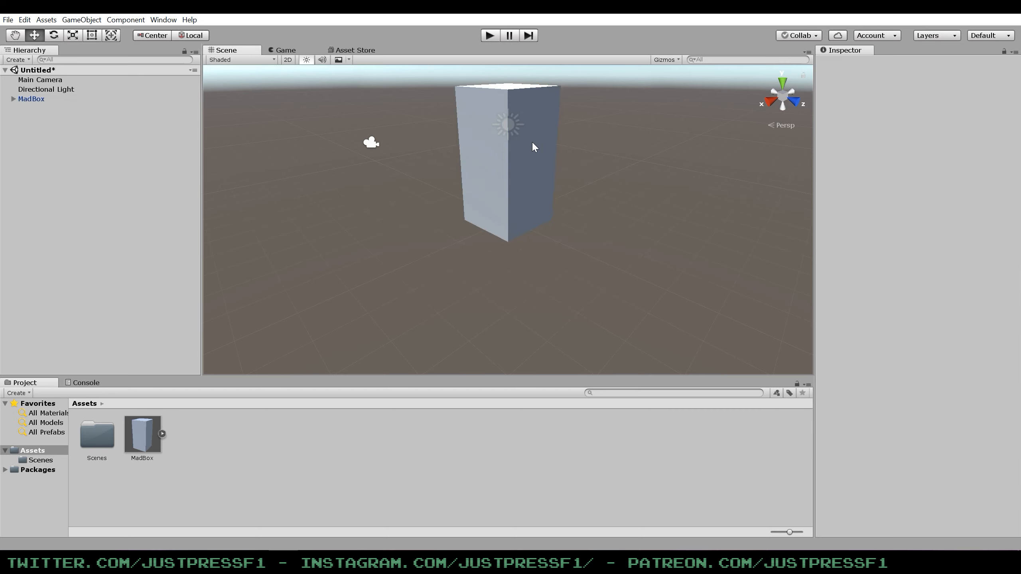
{"action": "scroll", "coordinate": [577, 134], "scroll_direction": "down", "scroll_amount": 1}
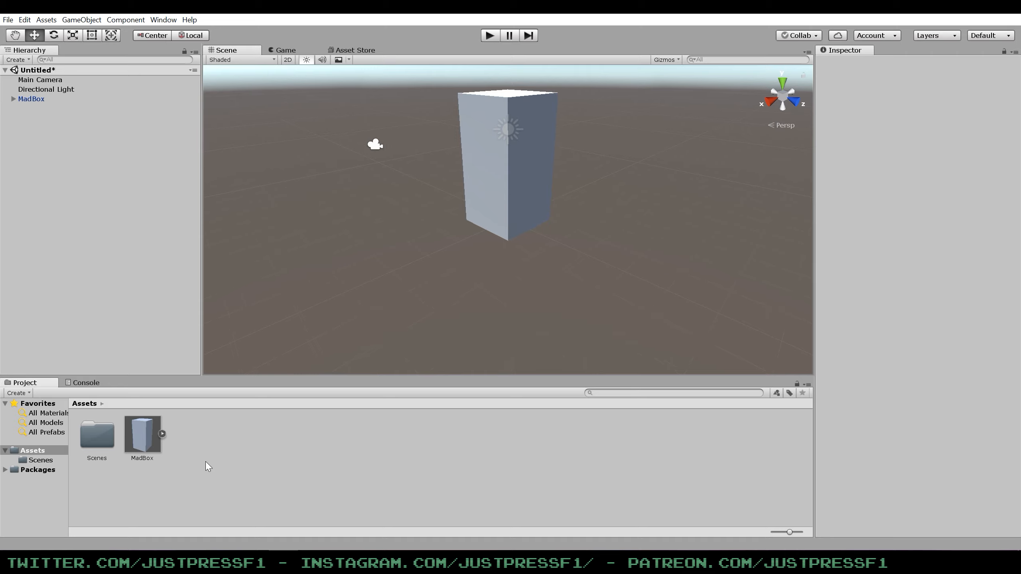
Create a new script named MadBox and add it as a component to the MadBox object.
{"action": "left_click", "coordinate": [526, 177]}
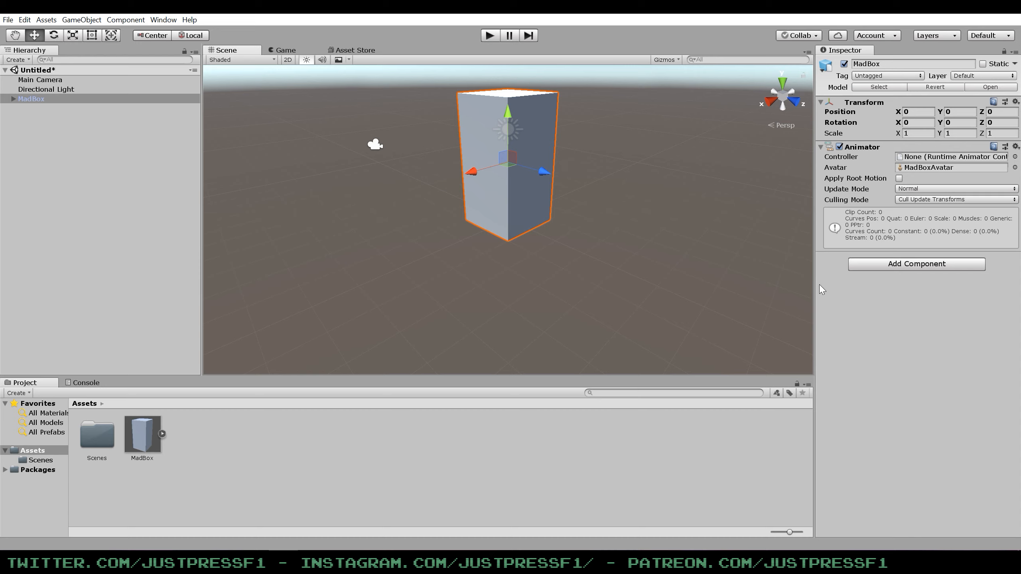
{"action": "left_click", "coordinate": [894, 264]}
{"action": "type", "text": "Sc"}
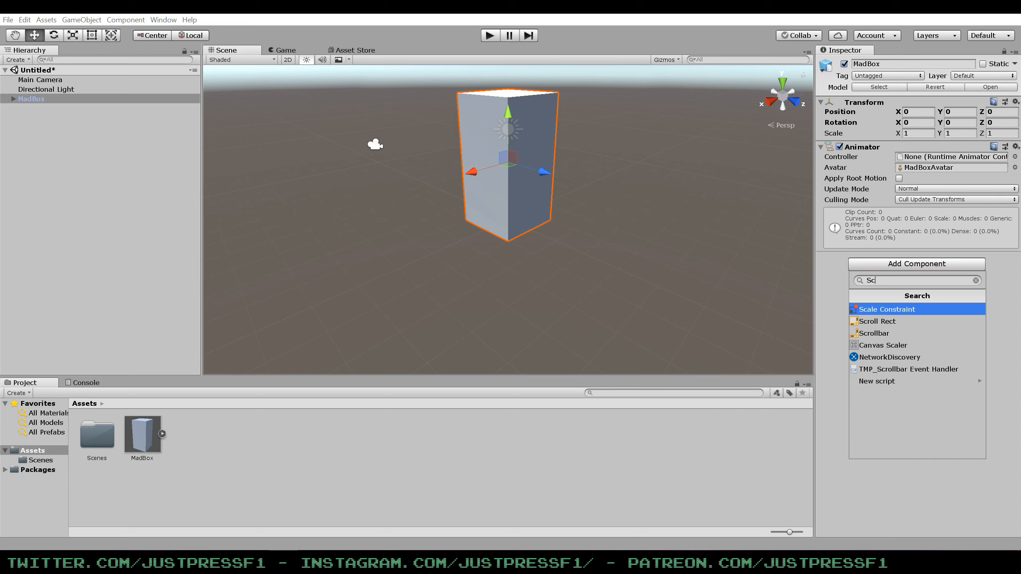
{"action": "left_click", "coordinate": [877, 382]}
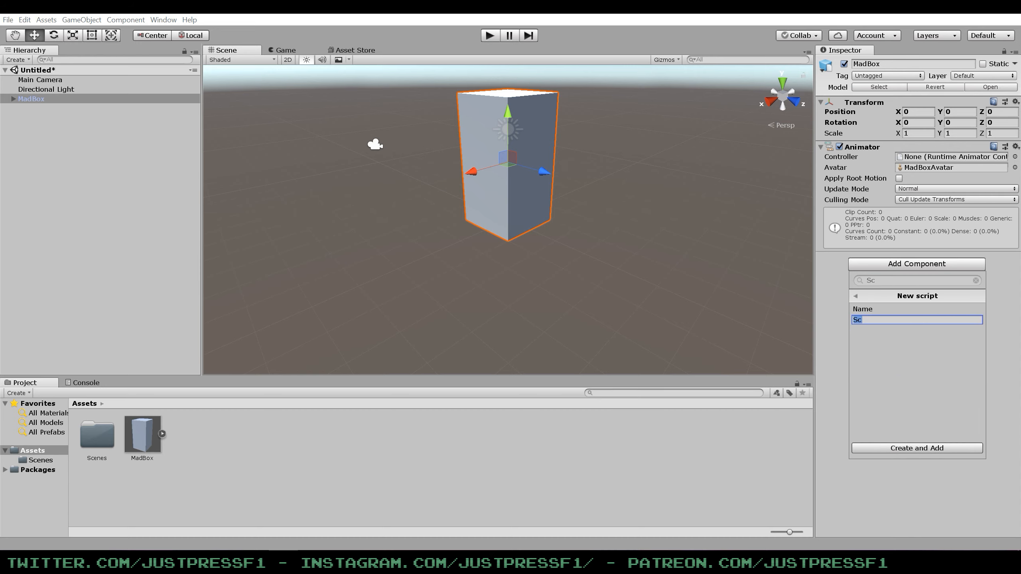
{"action": "type", "text": "MadVo"}
{"action": "key", "text": "BackSpace"}
{"action": "type", "text": "b"}
{"action": "key", "text": "BackSpace"}
{"action": "type", "text": "Box"}
{"action": "left_click", "coordinate": [874, 447]}
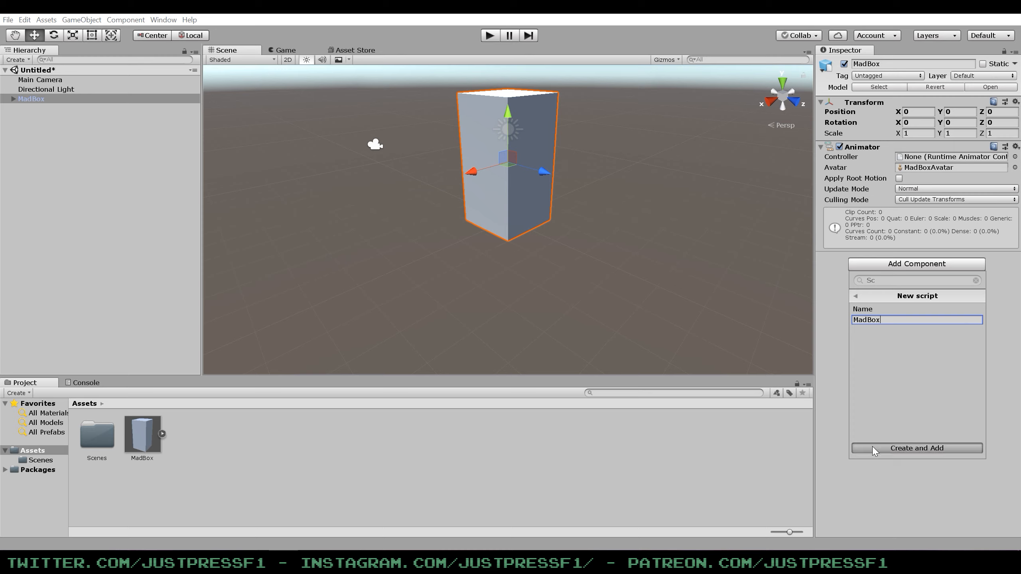
Open the MadBox script in Visual Studio, then return to the Unity editor.
{"action": "left_click", "coordinate": [920, 269]}
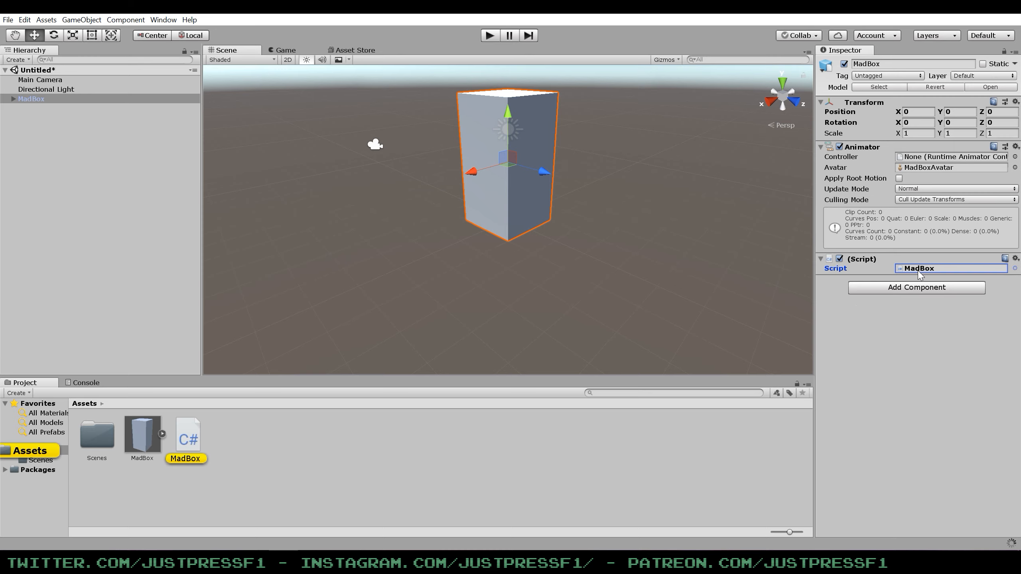
{"action": "double_click", "coordinate": [920, 272]}
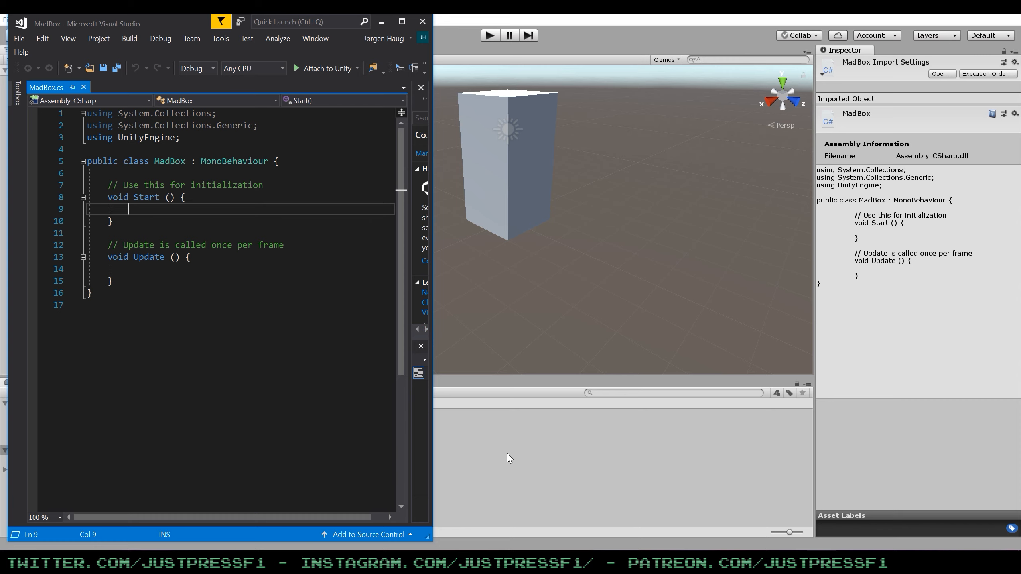
{"action": "left_click", "coordinate": [477, 431]}
Create an Animator Controller named MadBoxController in the Assets folder.
{"action": "right_click", "coordinate": [253, 435]}
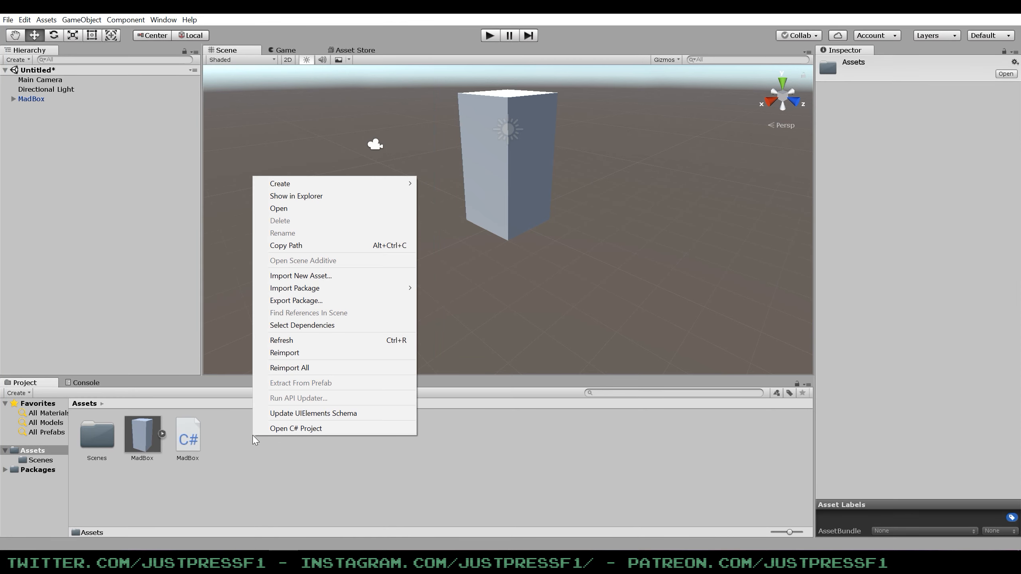
{"action": "mouse_move", "coordinate": [315, 181]}
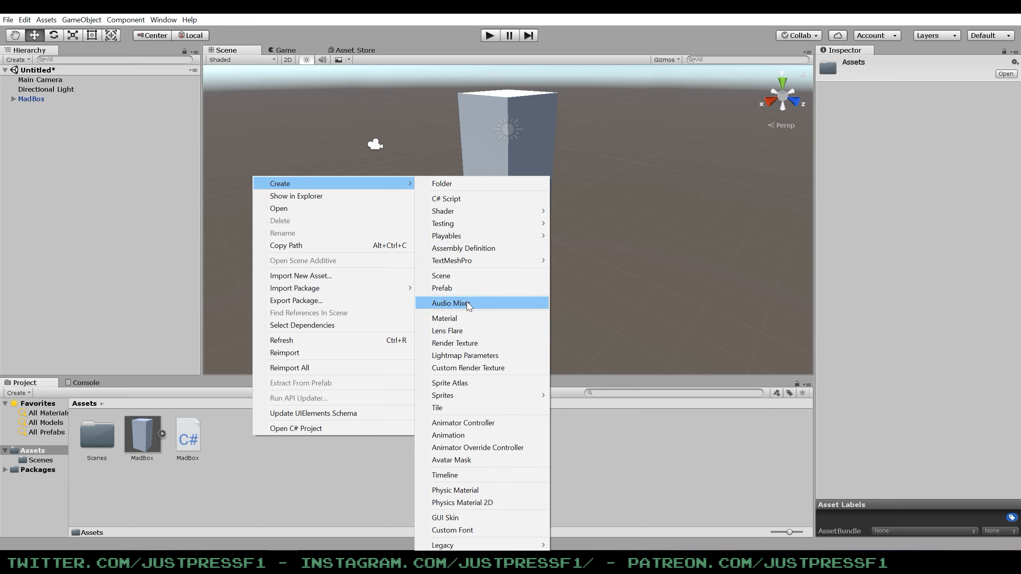
{"action": "left_click", "coordinate": [463, 423]}
{"action": "type", "text": "MadBoxCon"}
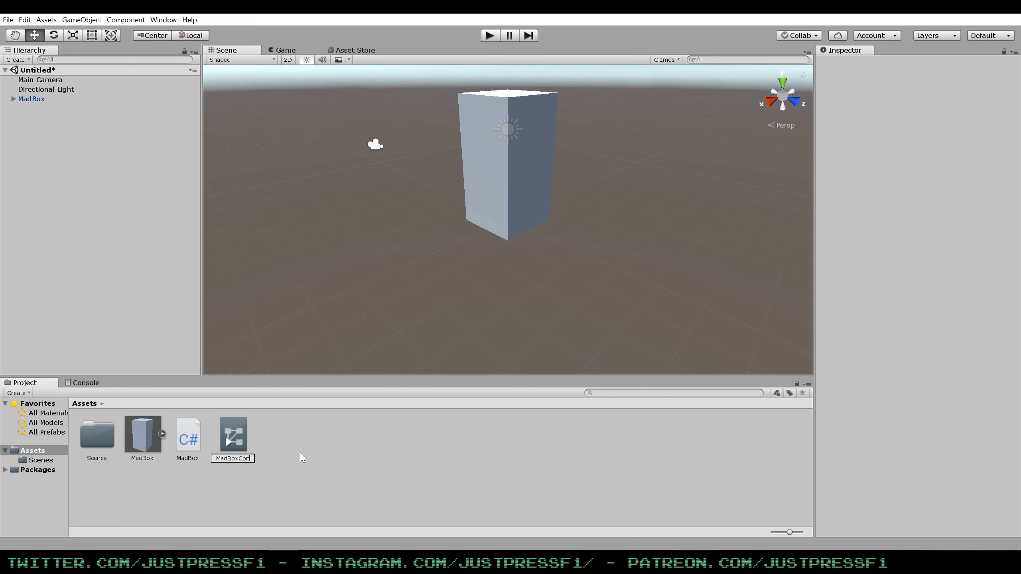
{"action": "type", "text": "troller"}
{"action": "key", "text": "Return"}
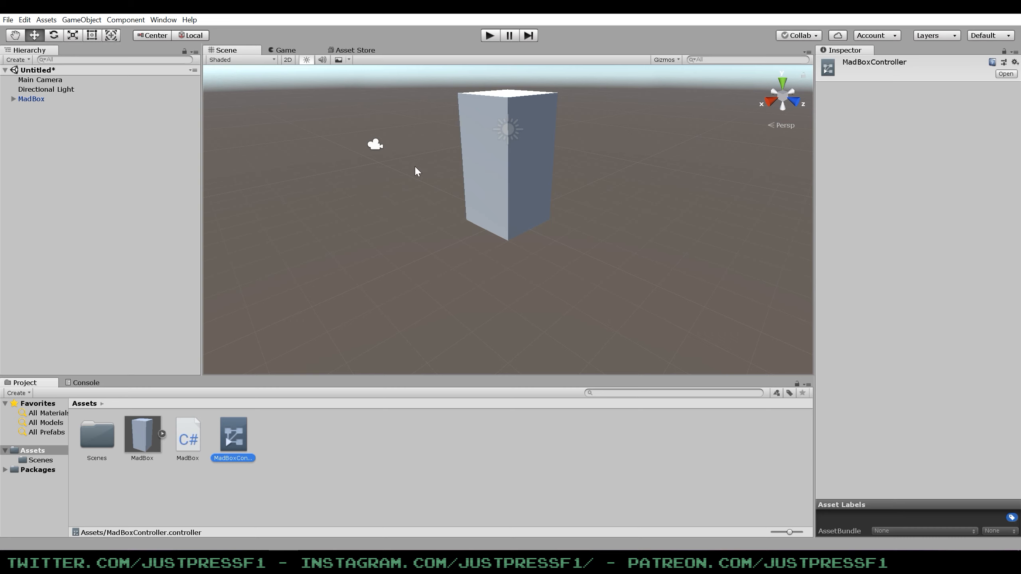
Assign MadBoxController as the controller of the MadBox object's Animator component and open the controller for editing.
{"action": "left_click", "coordinate": [31, 99]}
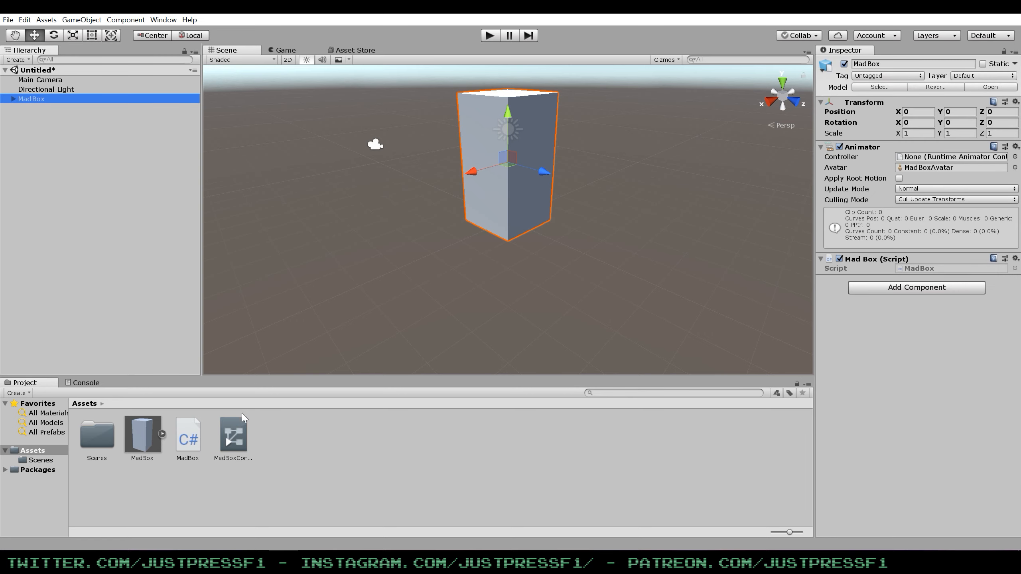
{"action": "left_click_drag", "start_coordinate": [233, 439], "coordinate": [942, 158]}
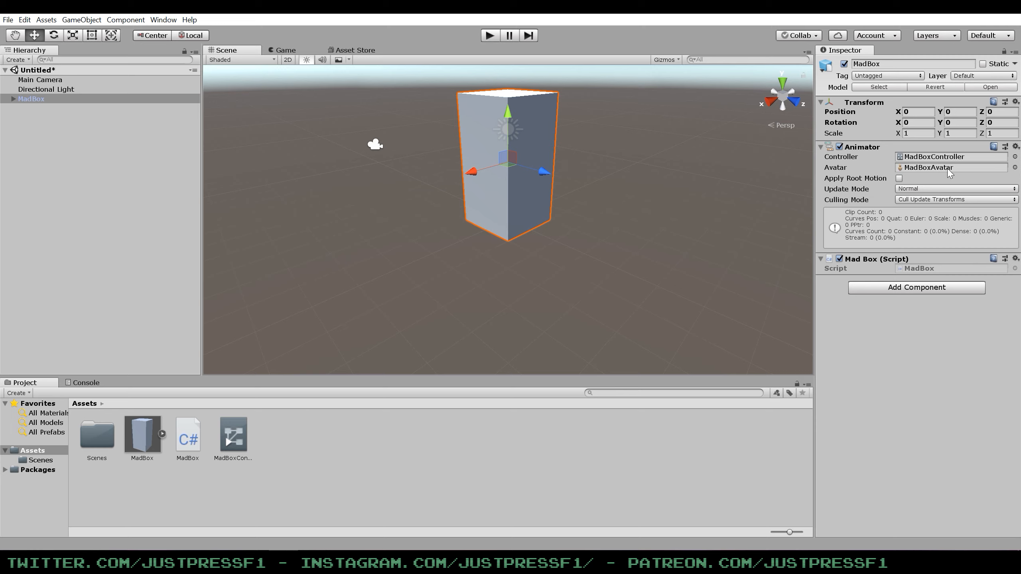
{"action": "double_click", "coordinate": [233, 436]}
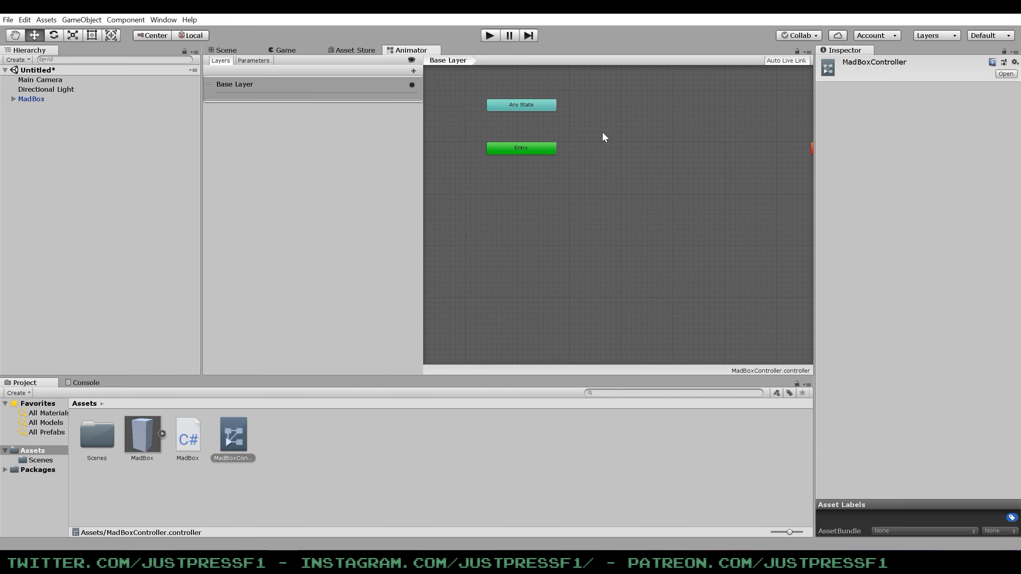
Create an empty state beside the Entry node in the controller's Base Layer.
{"action": "left_click", "coordinate": [503, 160]}
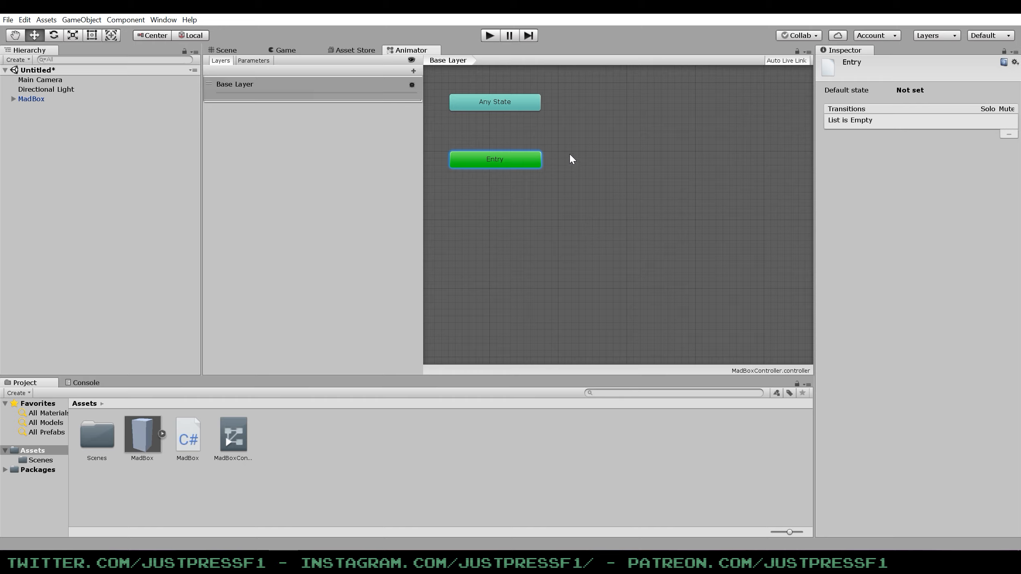
{"action": "left_click", "coordinate": [582, 160]}
{"action": "right_click", "coordinate": [582, 161]}
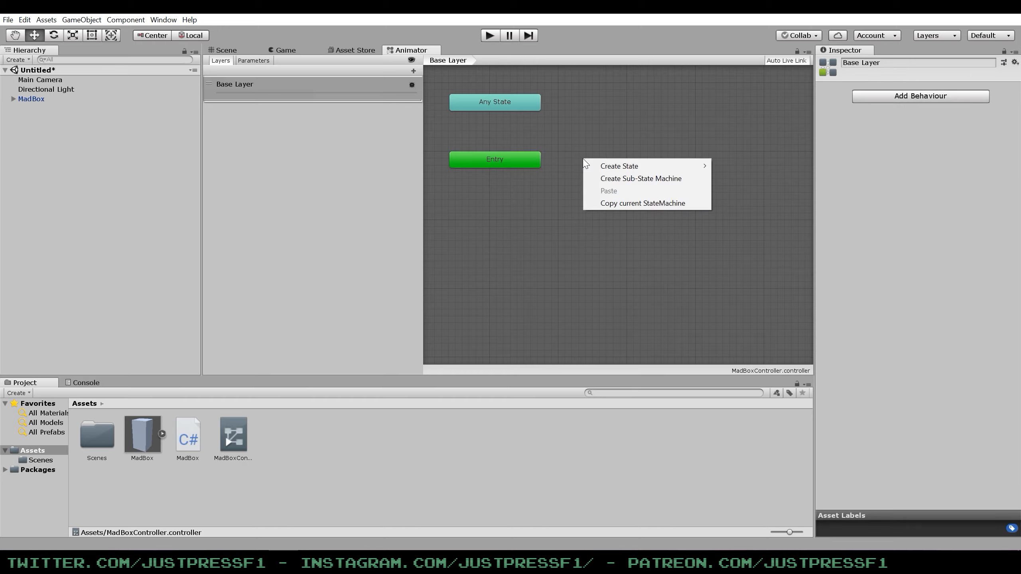
{"action": "mouse_move", "coordinate": [619, 166]}
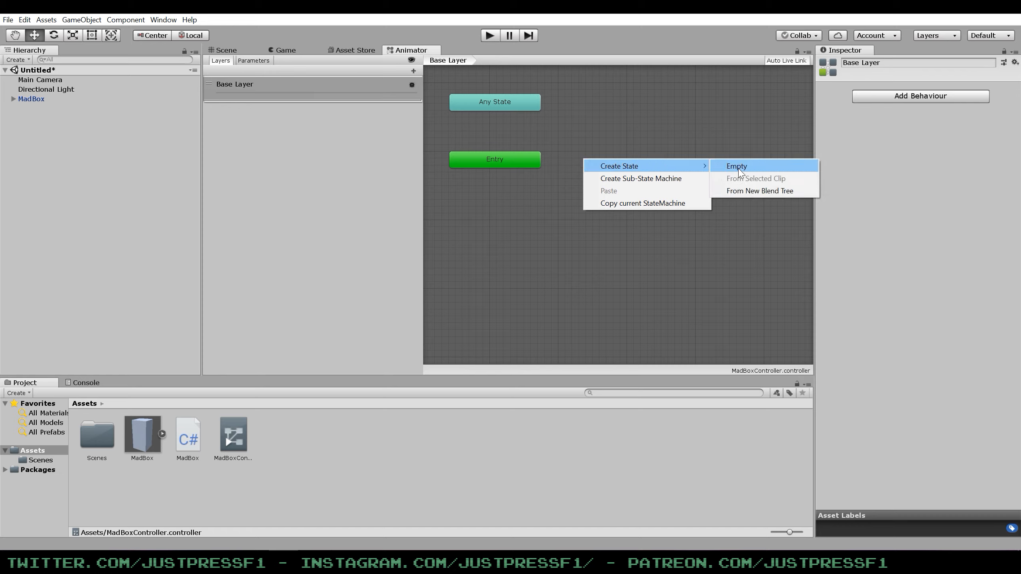
{"action": "left_click", "coordinate": [743, 166]}
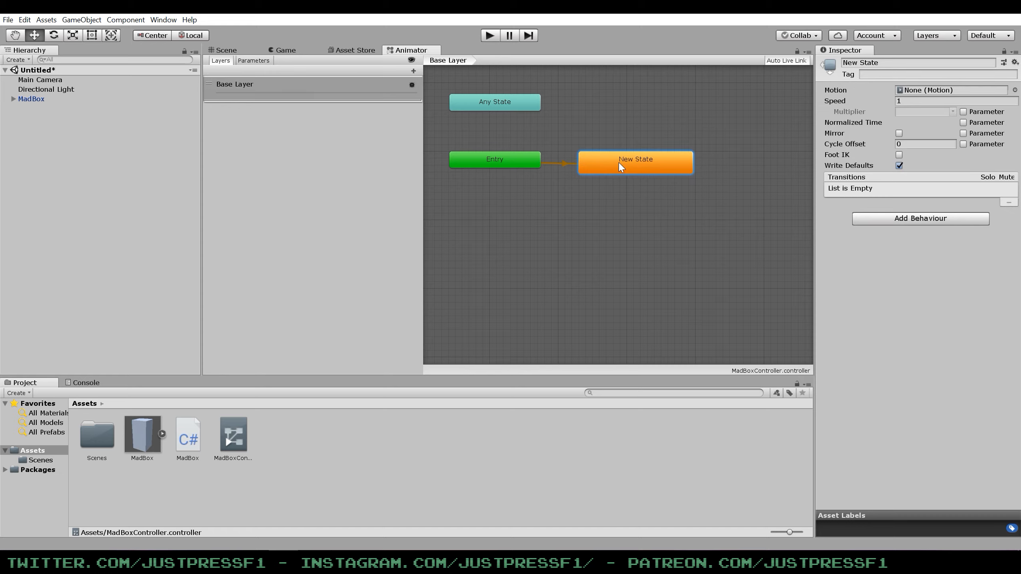